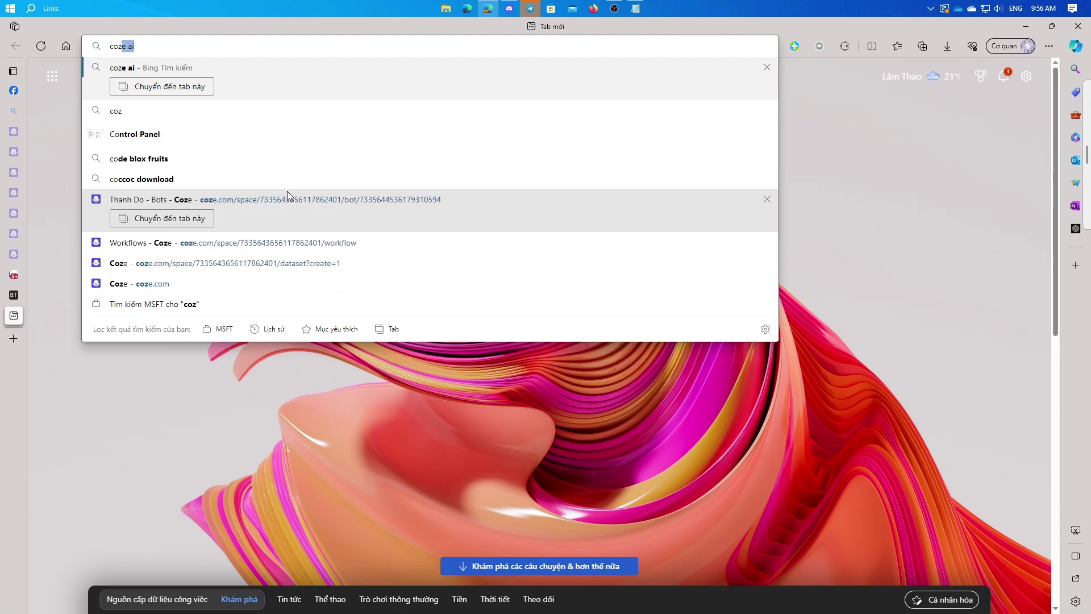
Search Bing for 'coze ai' and open the coze.com result.
text(ai)
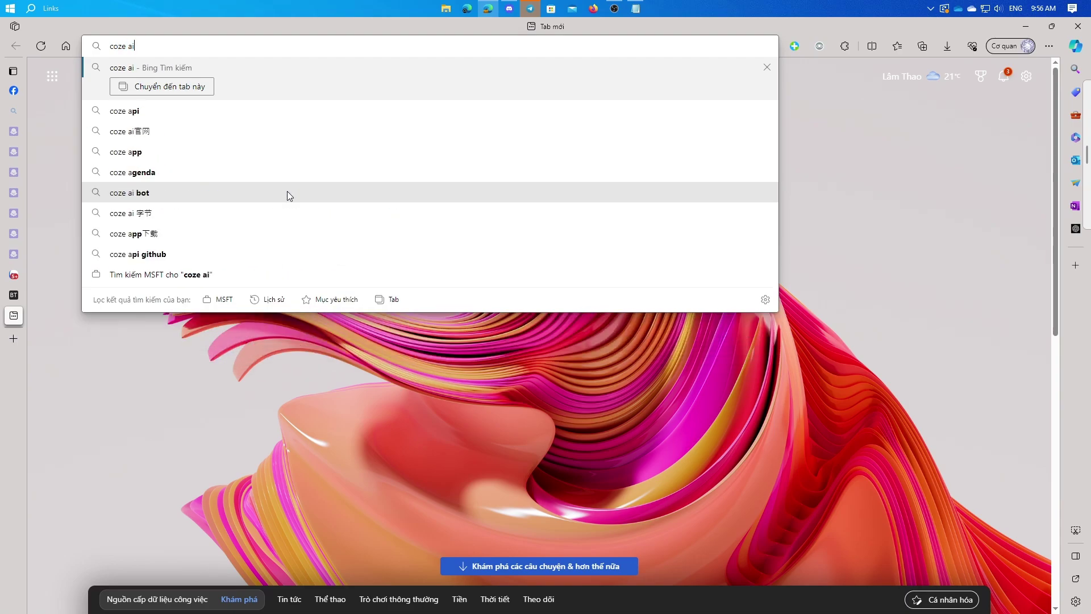
key(Return)
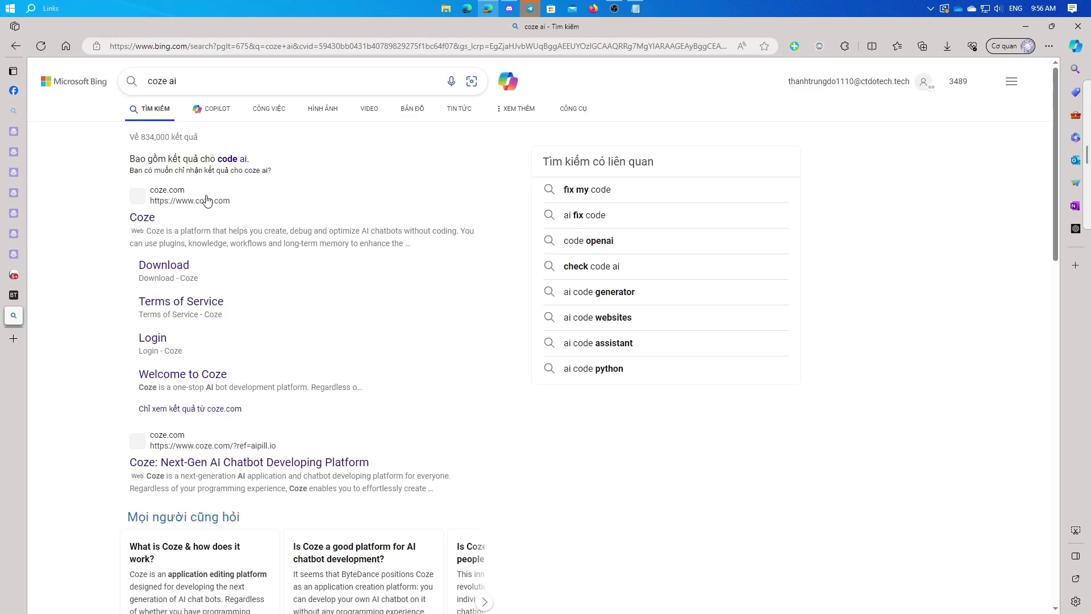
click(215, 201)
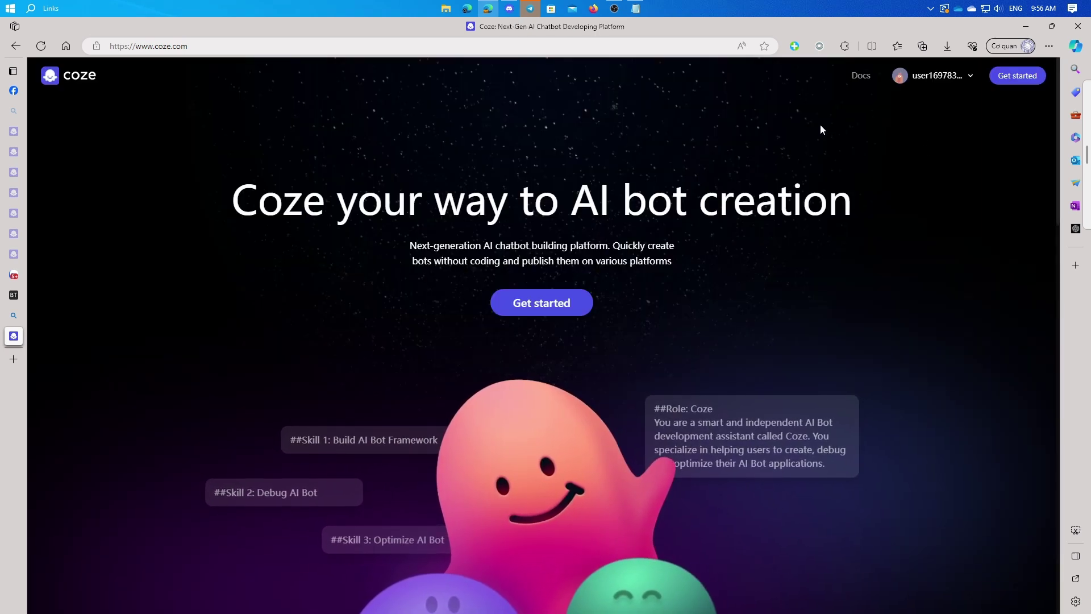
Add the Notepad line 'tạo 1 tài khoản và nó miễn phí oke', then return to Coze.
click(636, 8)
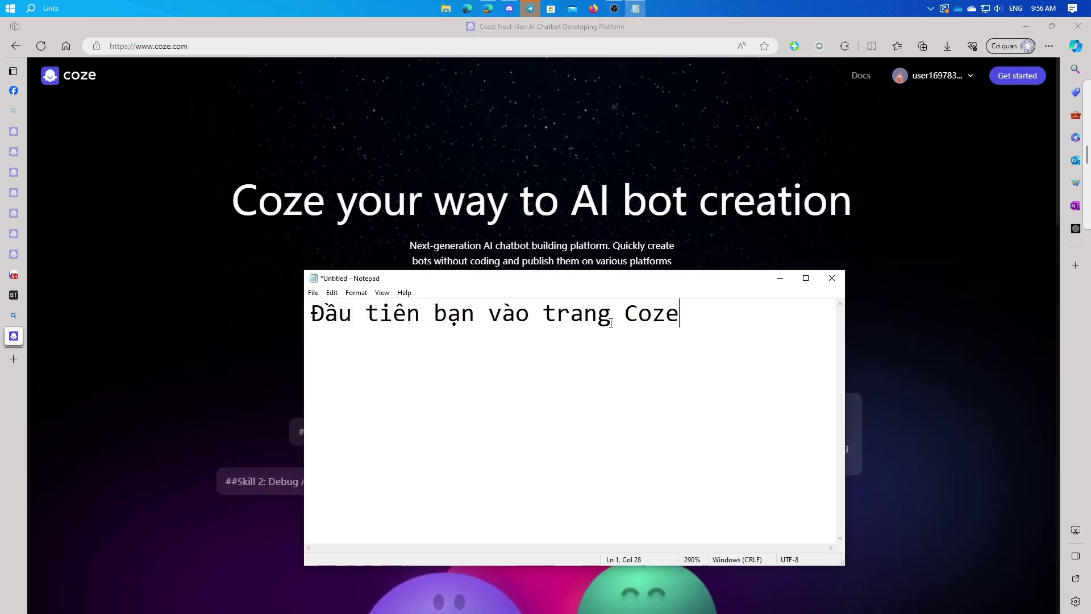
key(Return)
text(tạo 1 tài khoản)
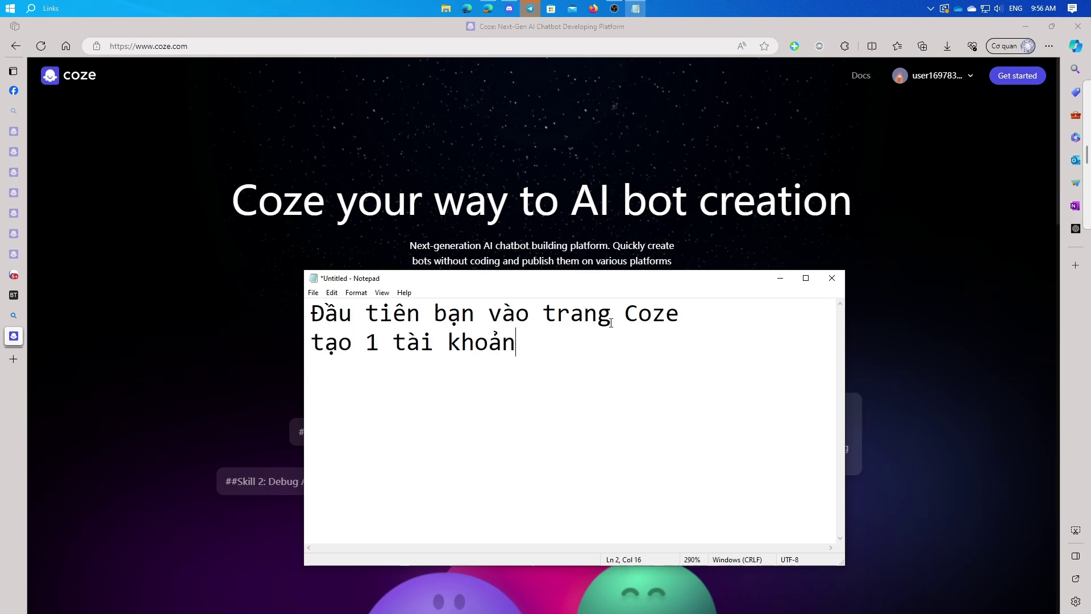
text( và o)
key(BackSpace)
text(n)
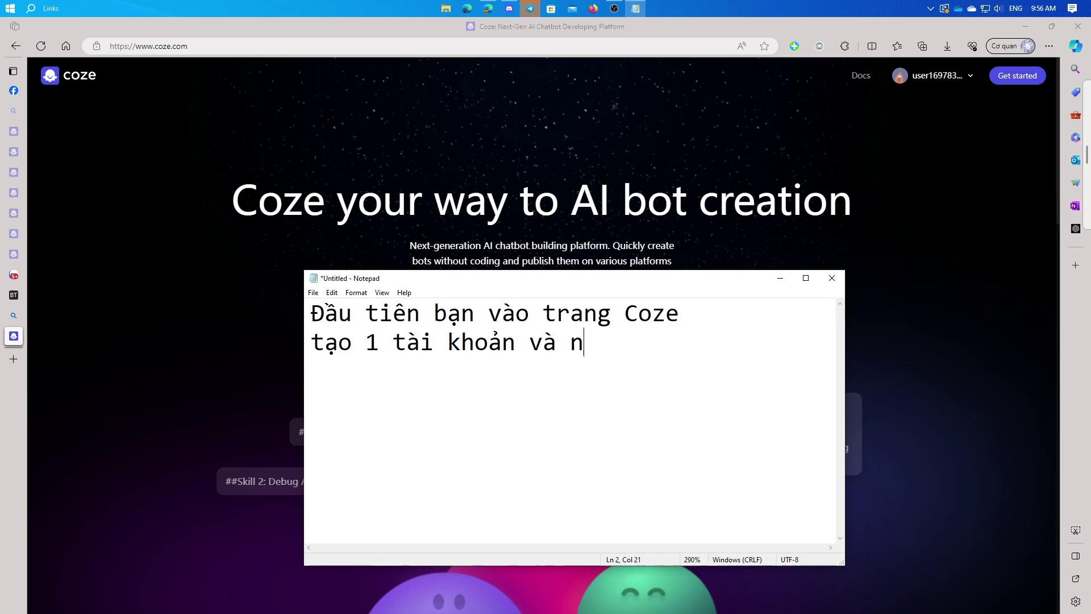
text(ó miễn)
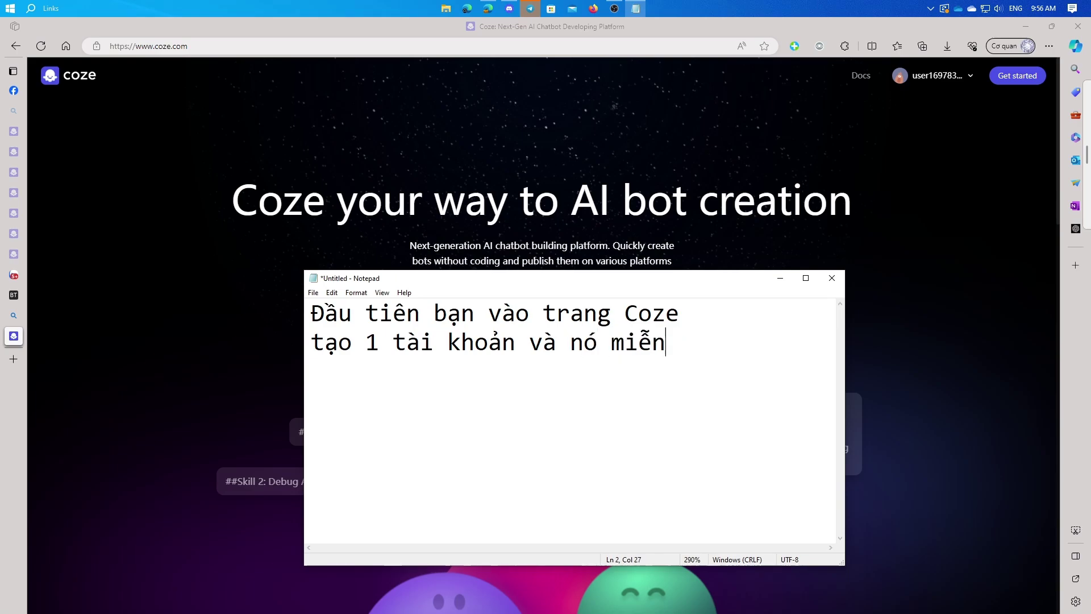
text( phí oke)
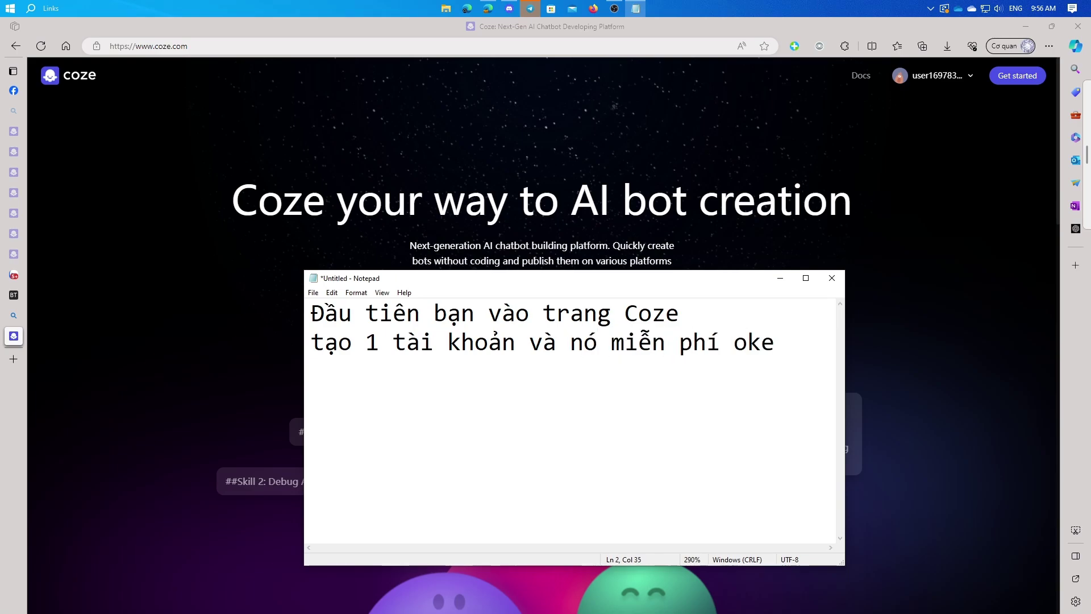
click(910, 146)
Enter the Coze workspace to reach the 'Welcome to Coze' page, then bring Notepad forward.
mouse_move(938, 76)
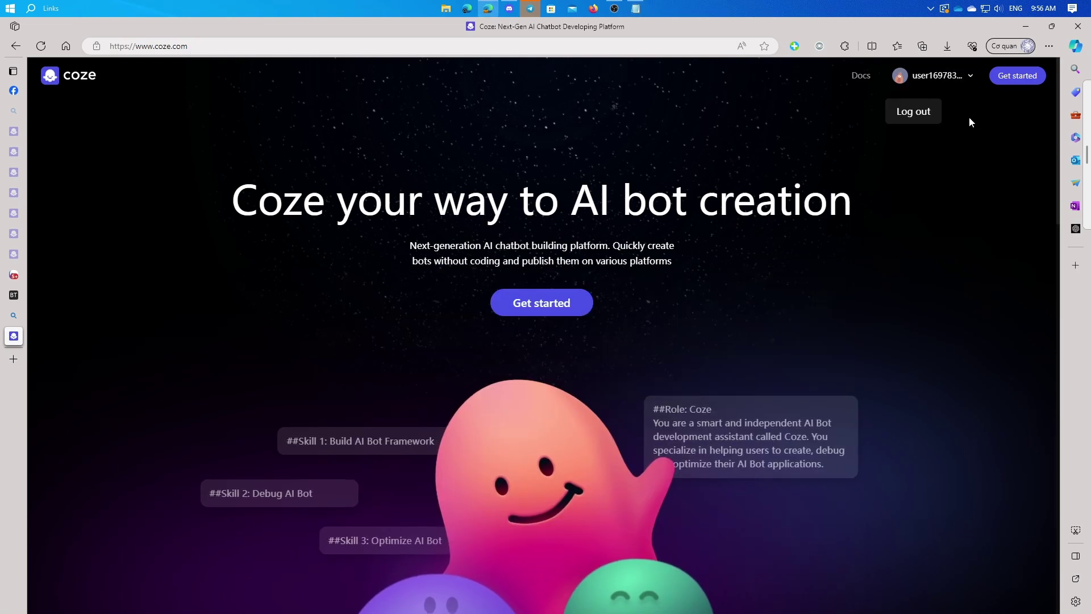
click(1000, 77)
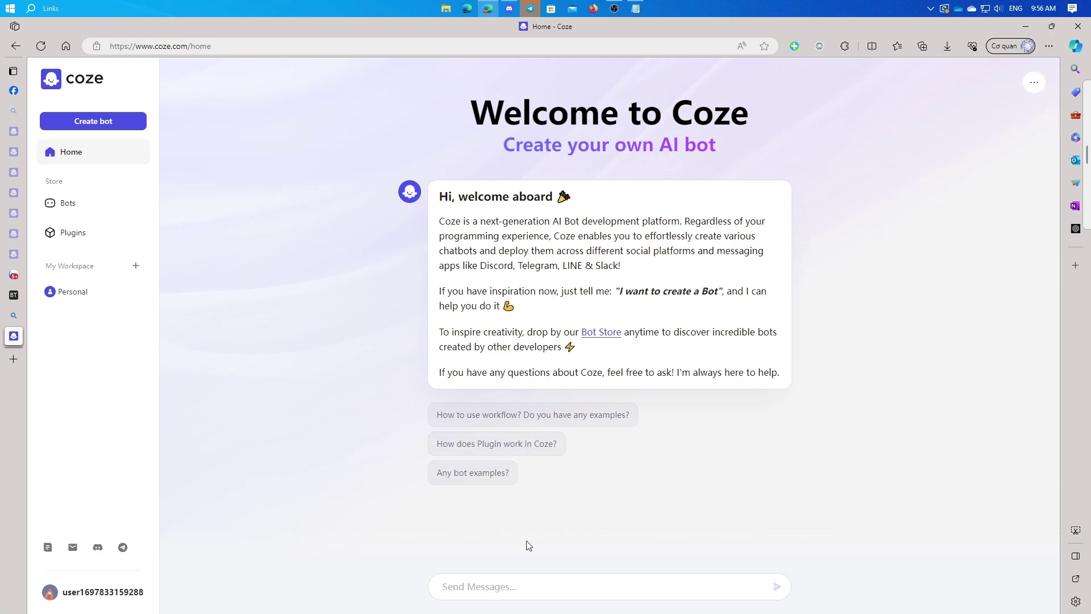
drag(438, 196, 770, 367)
click(804, 407)
click(626, 12)
Replace the note with 'Trước tiên tạo 1 con bot cho mình đã' and return to Coze.
key(ctrl+a)
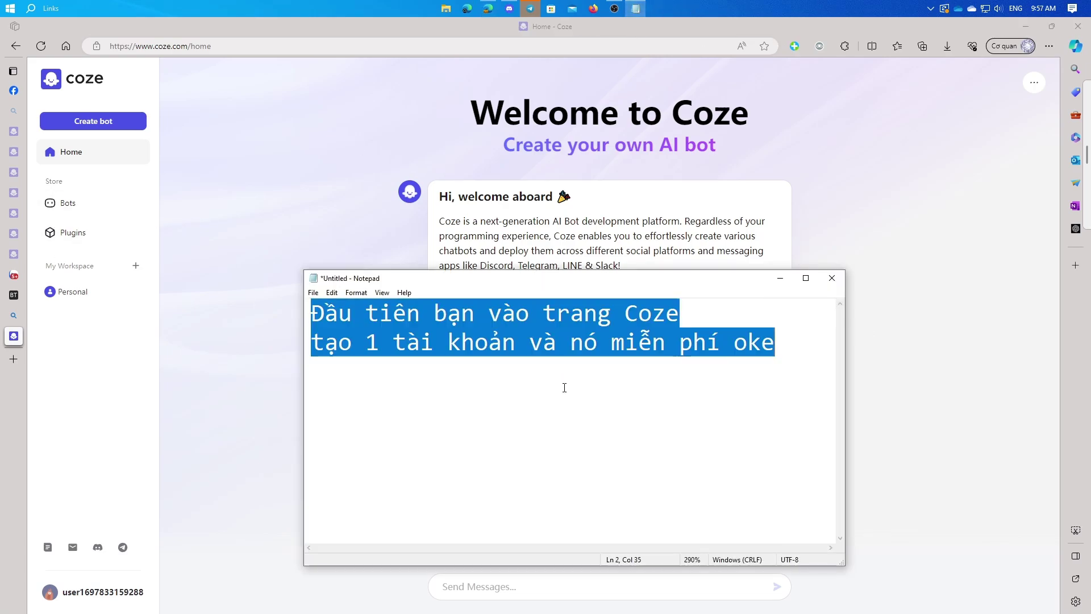
text(Truớc tin)
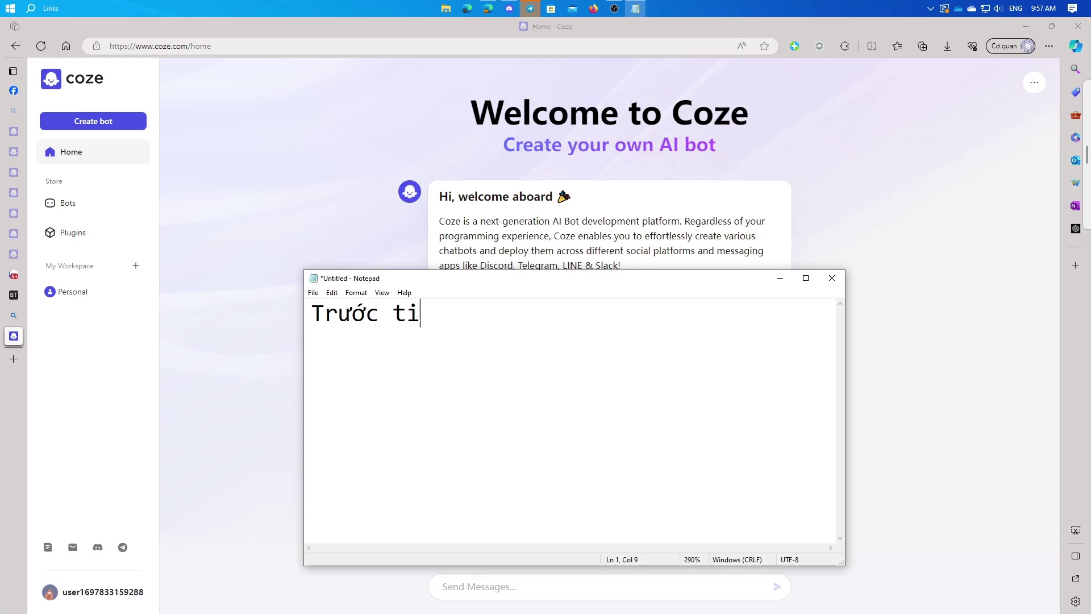
text(ên tạo )
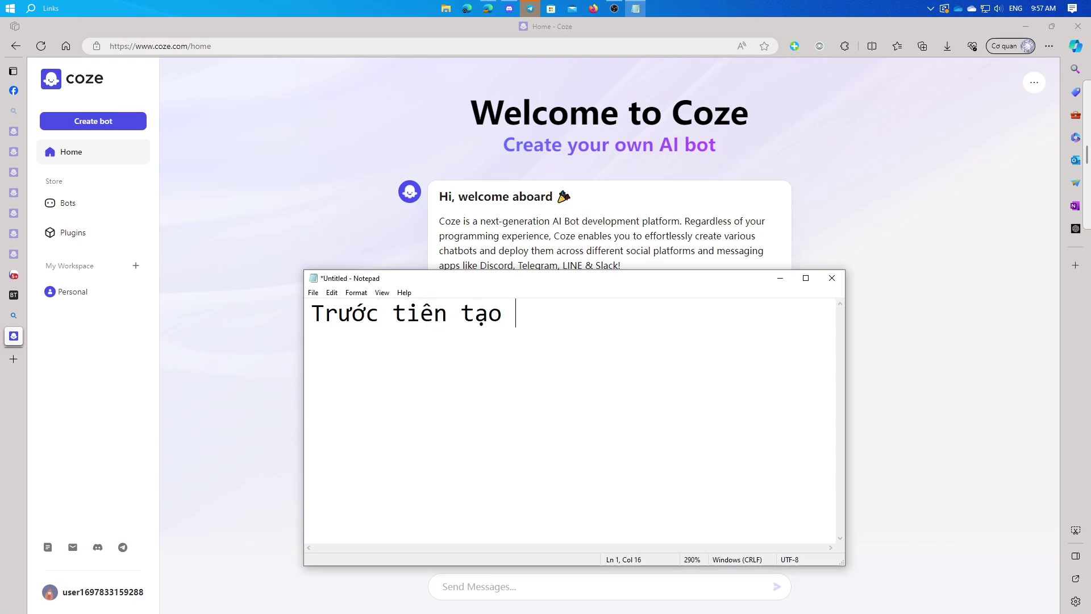
text(1 con bot cho )
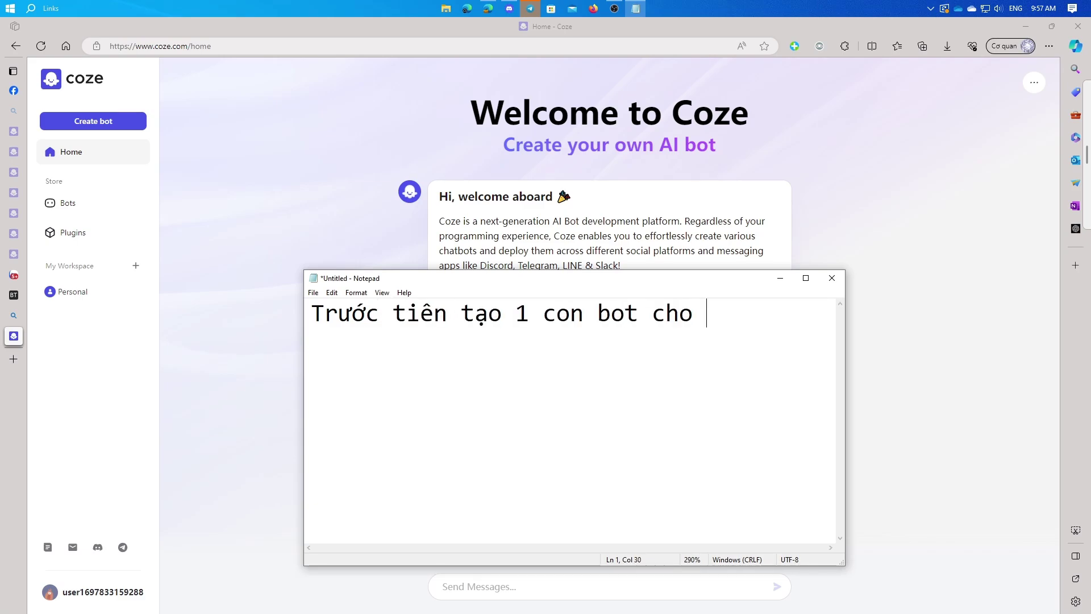
text(mình đã)
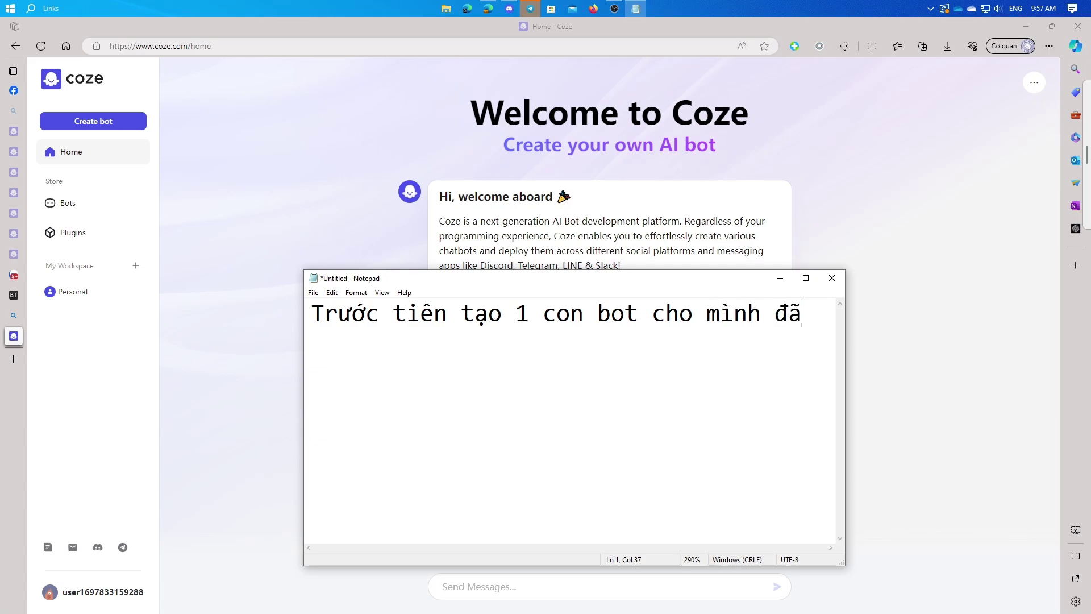
click(211, 166)
Start a new Personal-workspace bot named Chatbot1110_Discord with description Testv2.
click(91, 213)
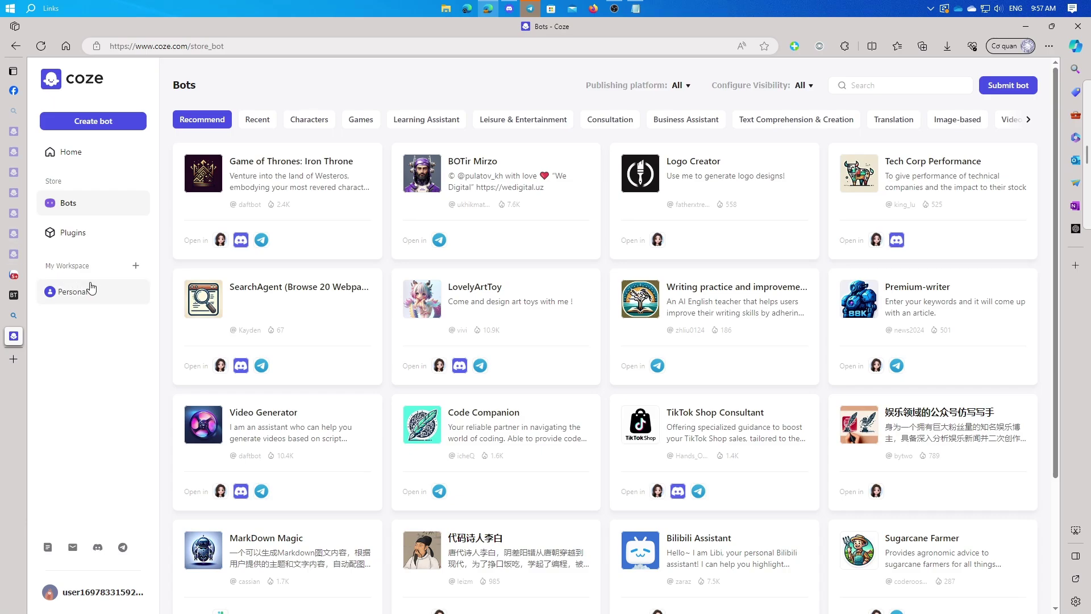
click(93, 121)
click(484, 230)
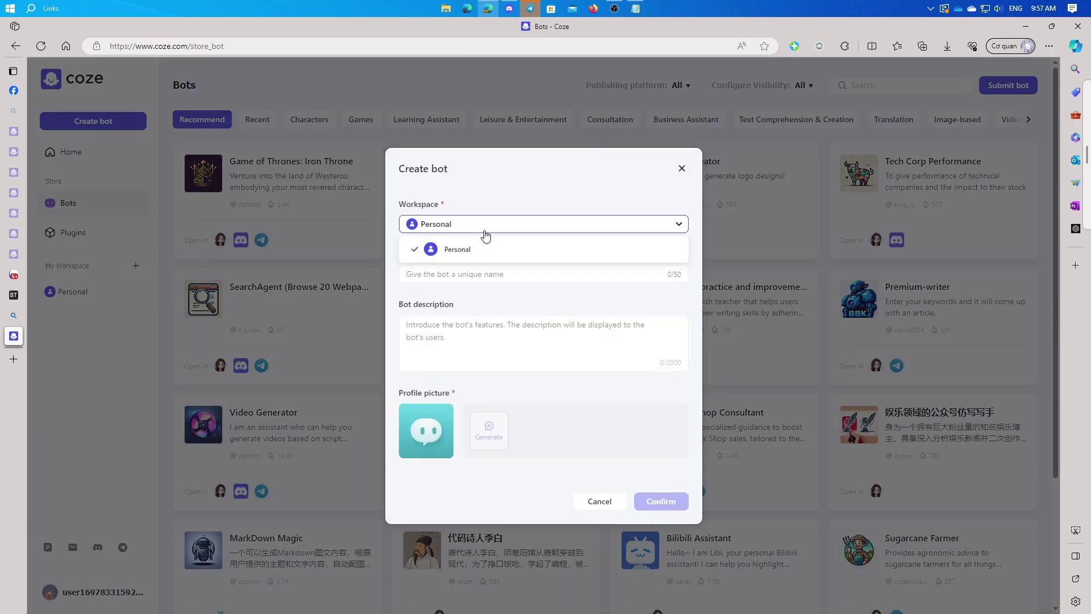
click(482, 248)
click(479, 273)
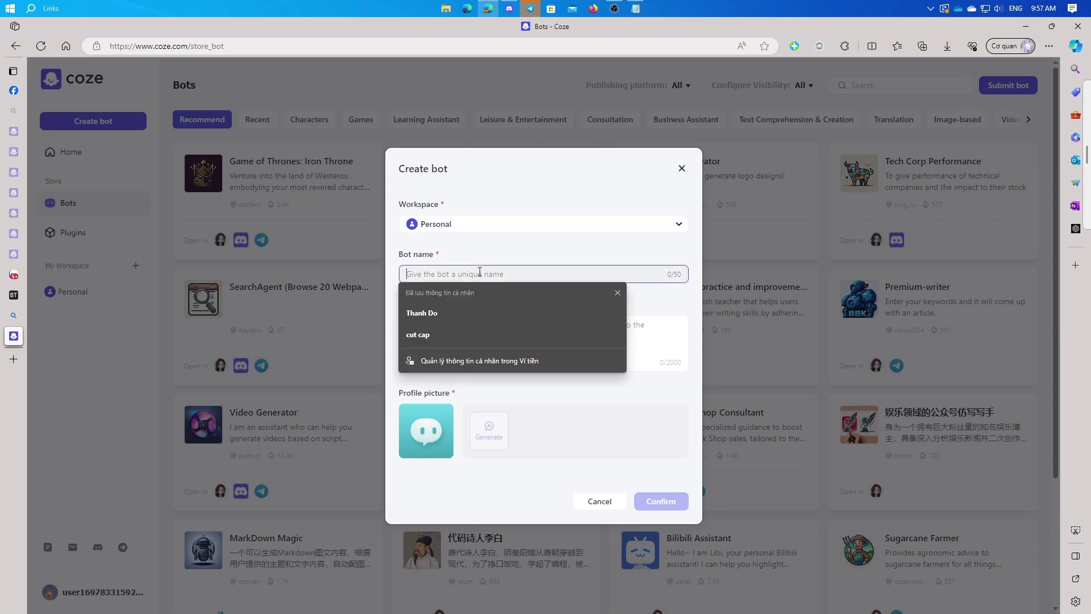
text(Chatbot1110_Discord)
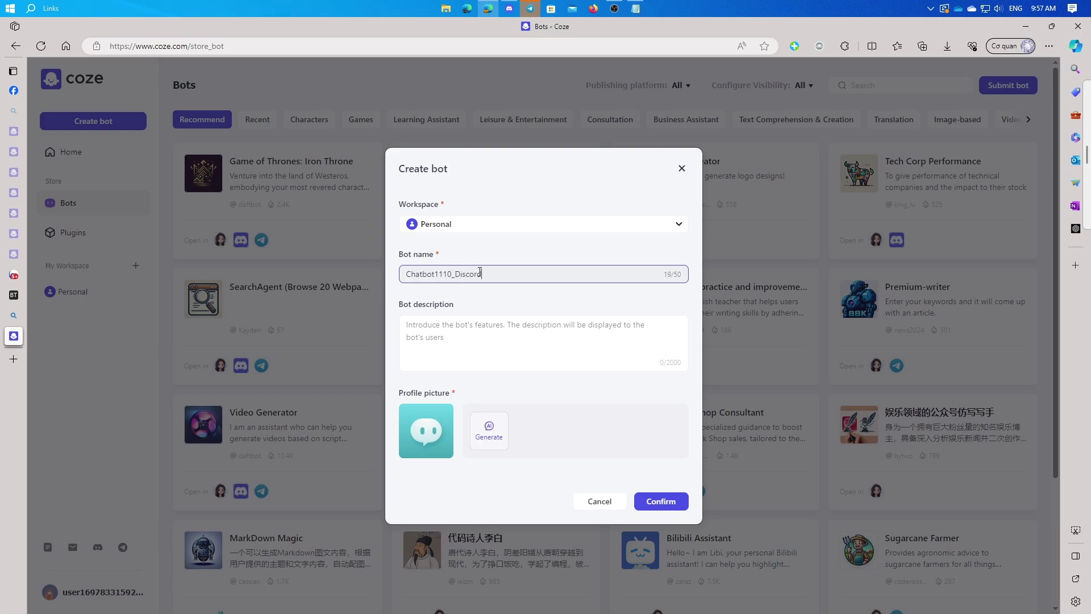
click(534, 333)
text(Testv2)
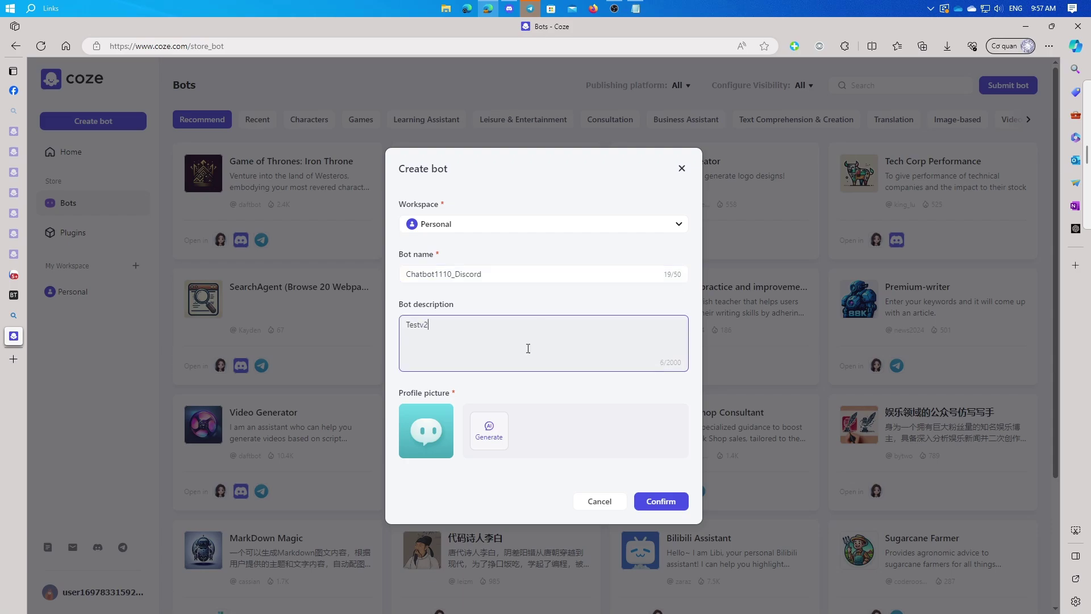
Use 1.jpg from Pictures as the profile picture and confirm the bot creation.
click(429, 430)
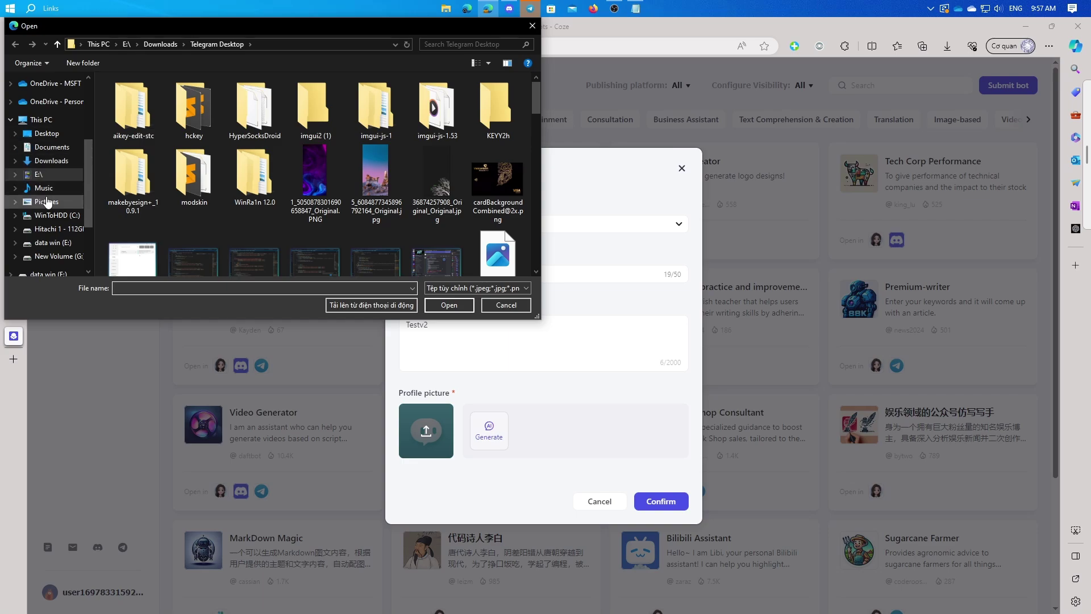
click(47, 202)
click(320, 105)
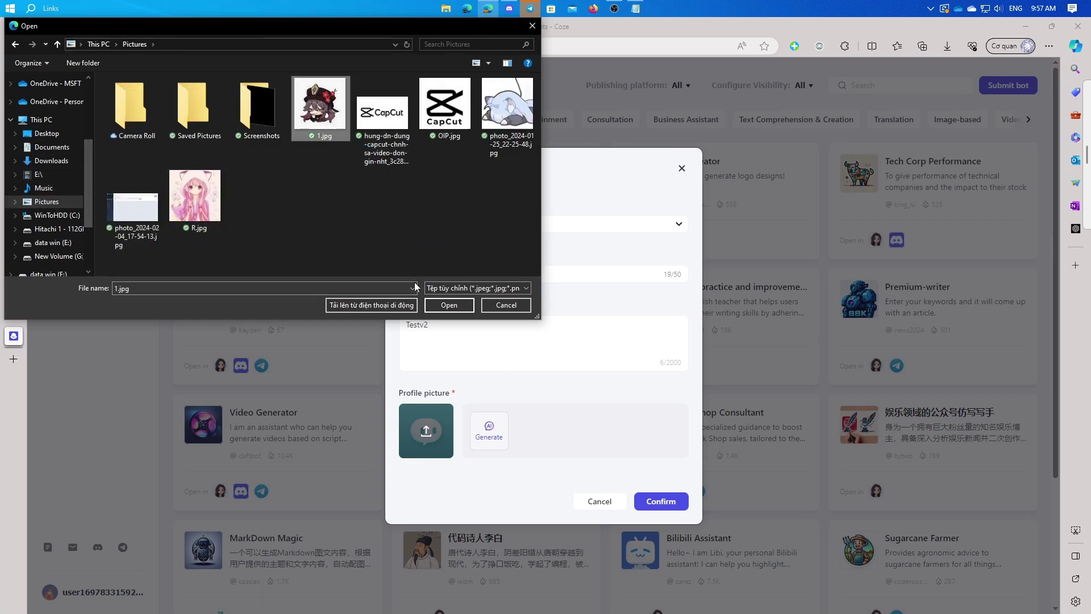
click(449, 306)
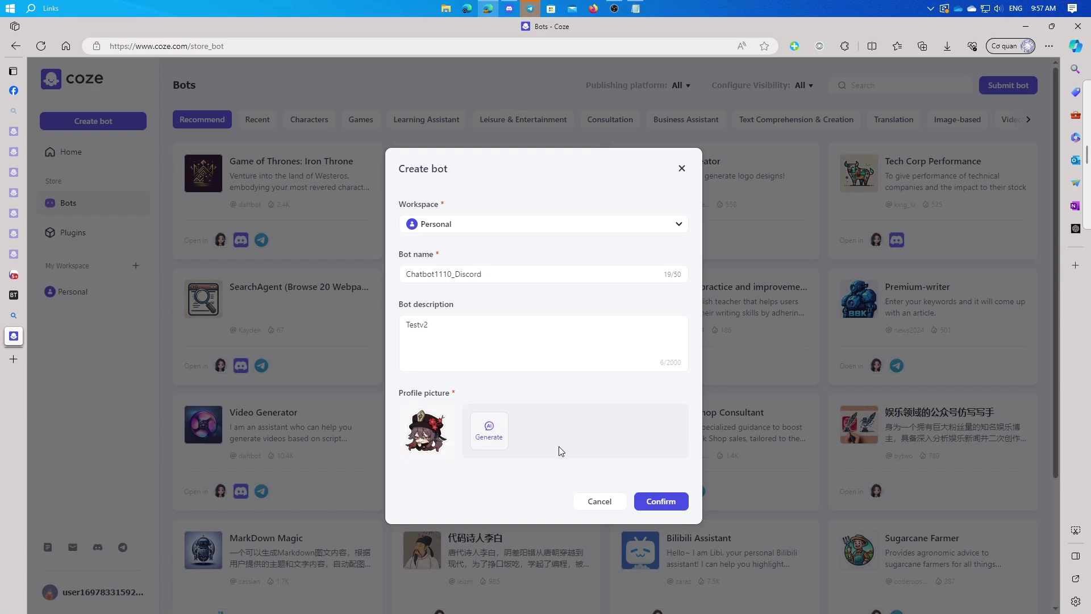
click(659, 500)
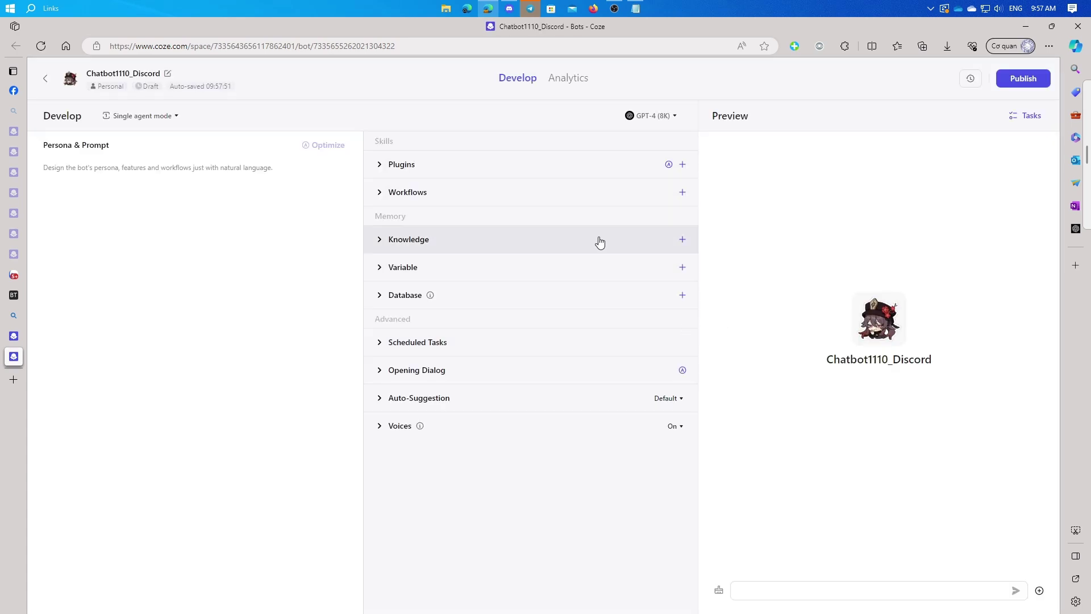
Send 'test' and 'alo bạn' in the preview chat to check the bot replies.
click(807, 590)
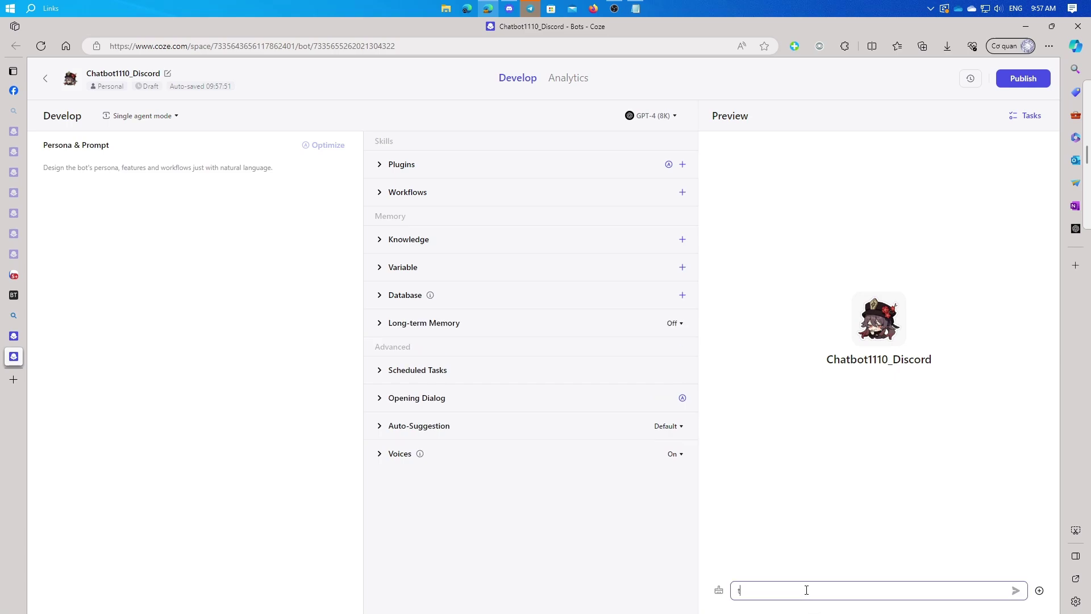
text(test)
key(Return)
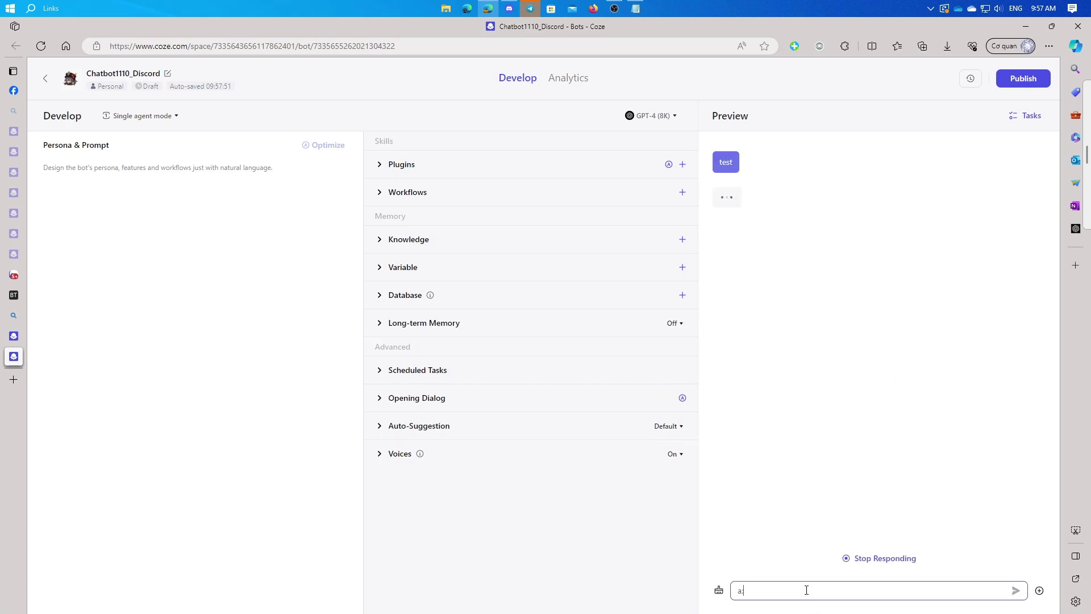
text(a;p)
key(BackSpace)
key(BackSpace)
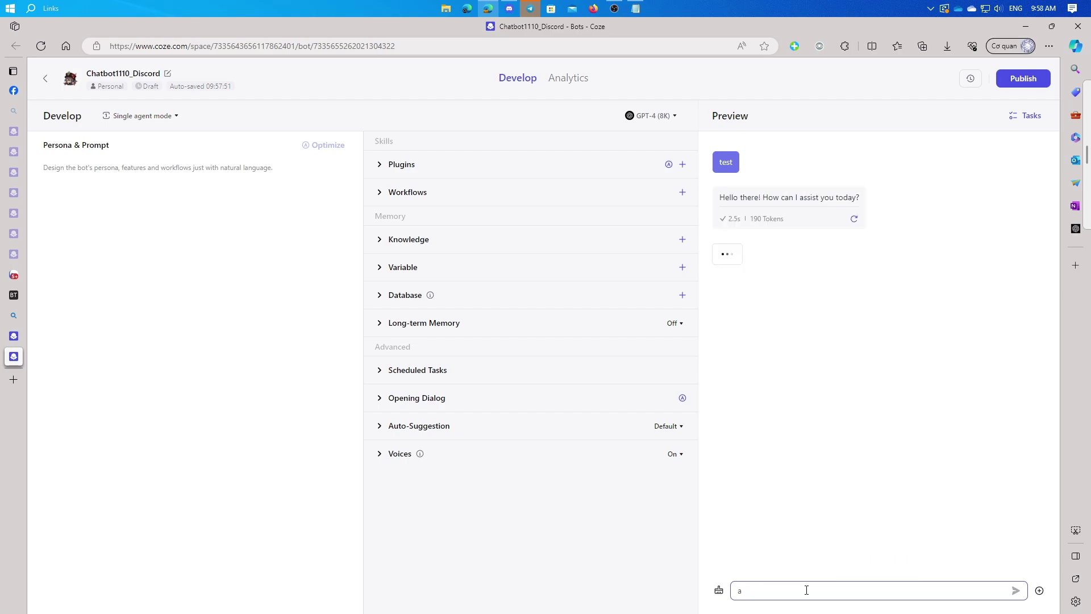
text(lo ban)
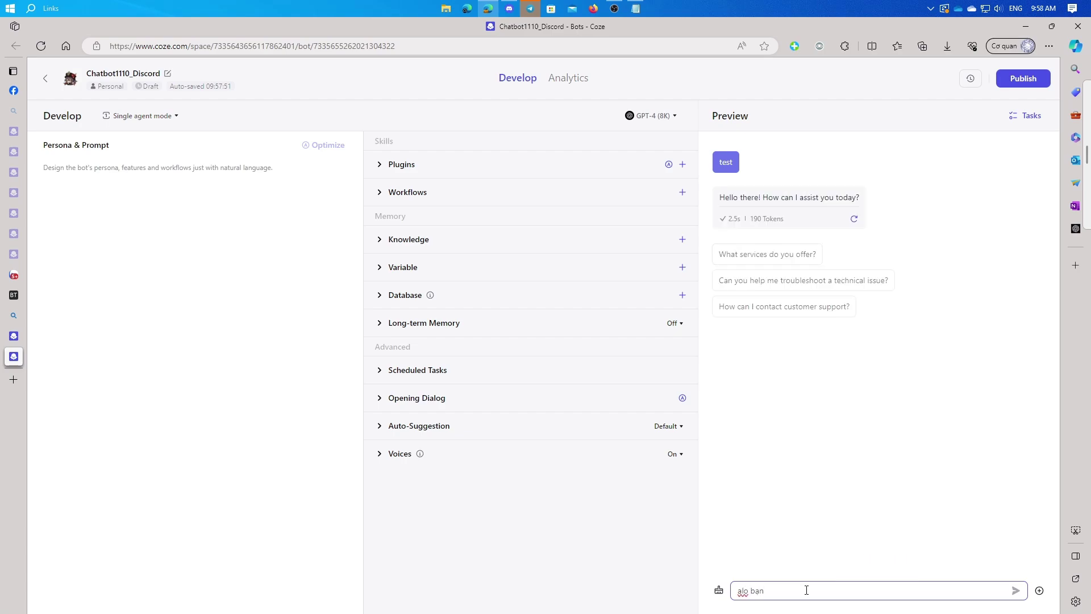
key(Return)
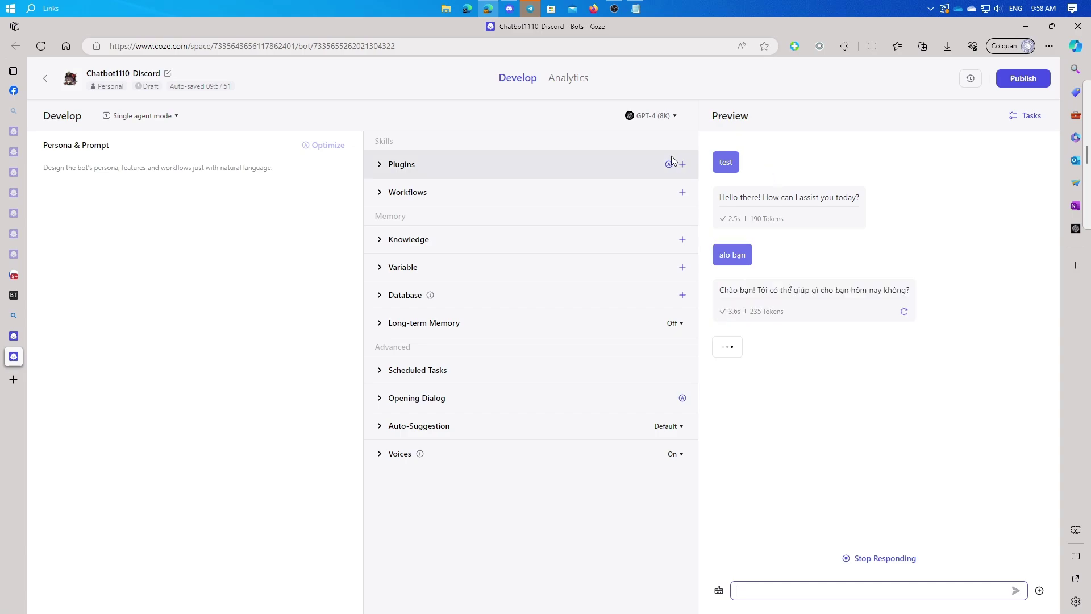
Replace the Notepad text with 'CHATGPT4'.
click(637, 11)
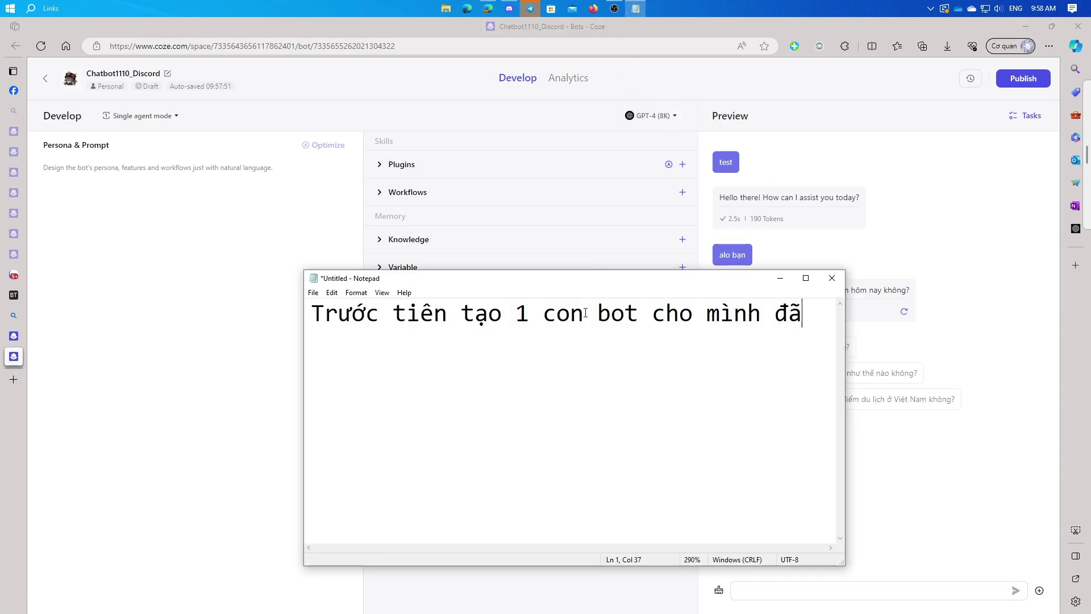
key(ctrl+a)
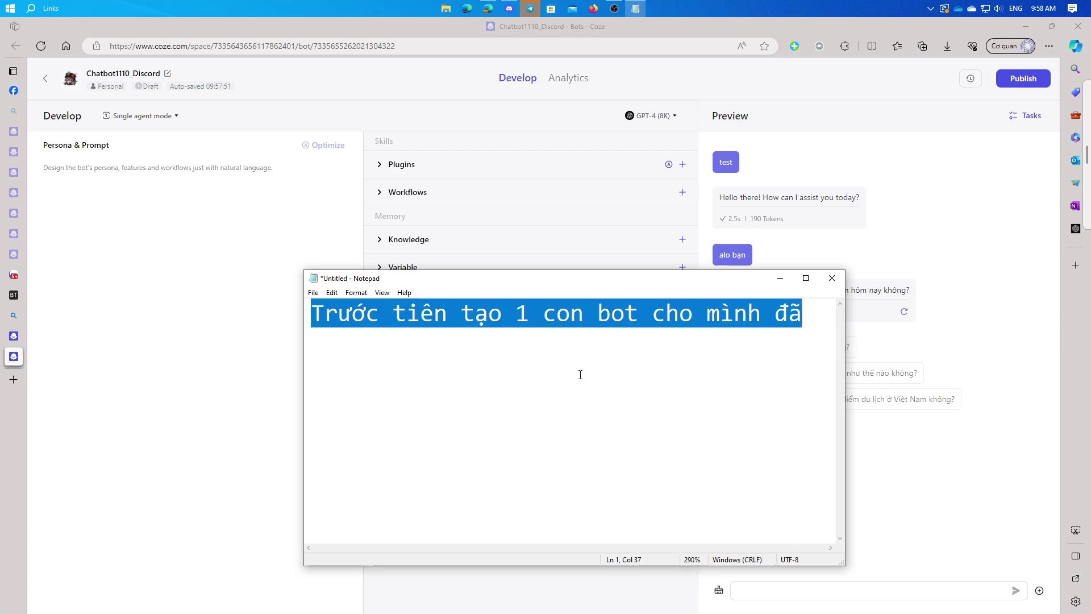
text(CHA)
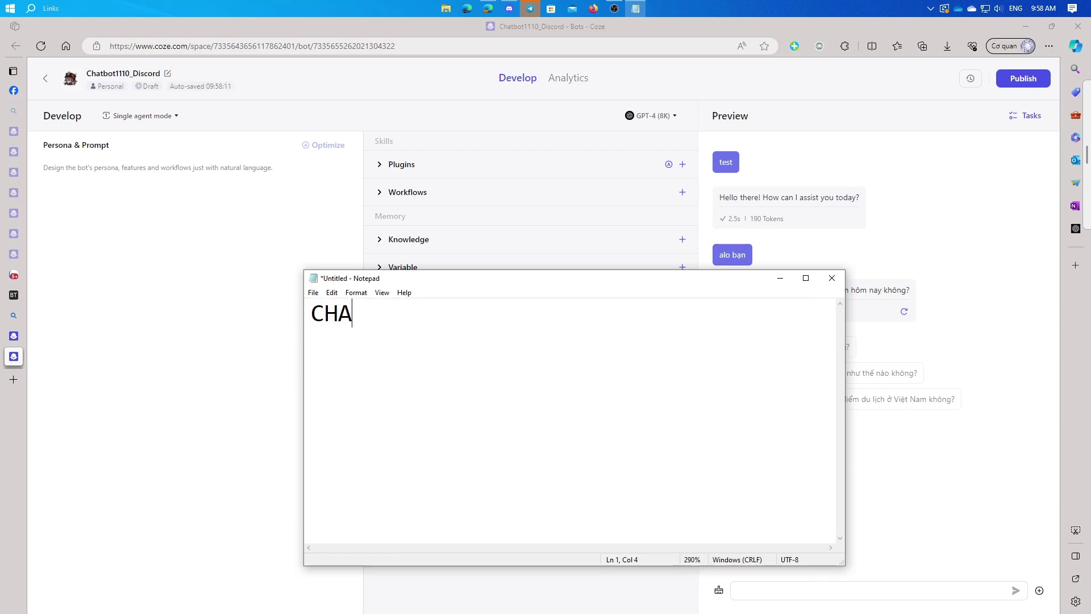
text(TGPT4)
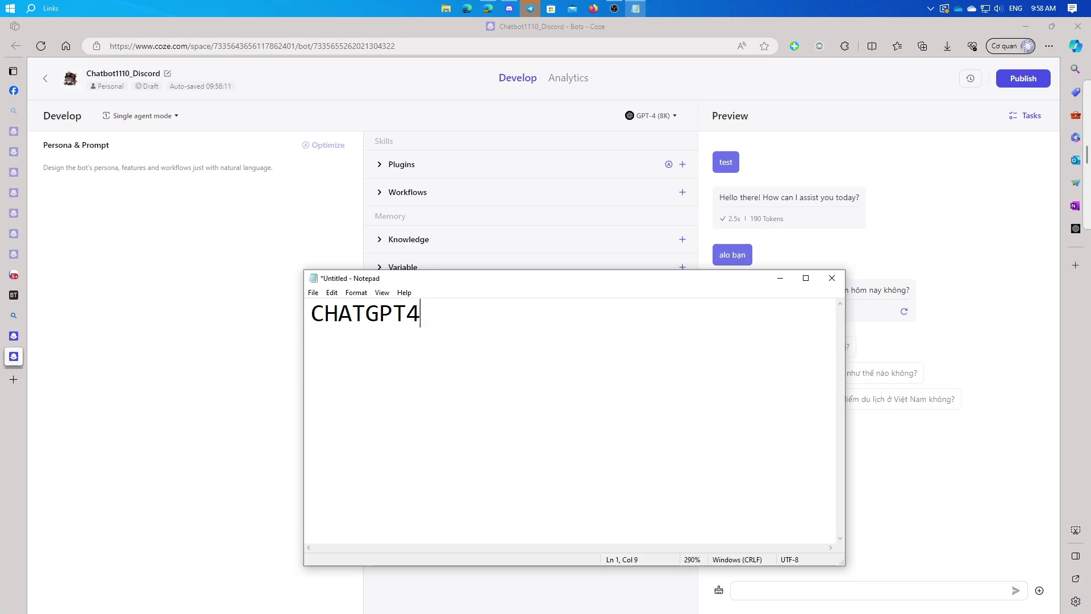
text(TU)
key(BackSpace)
key(BackSpace)
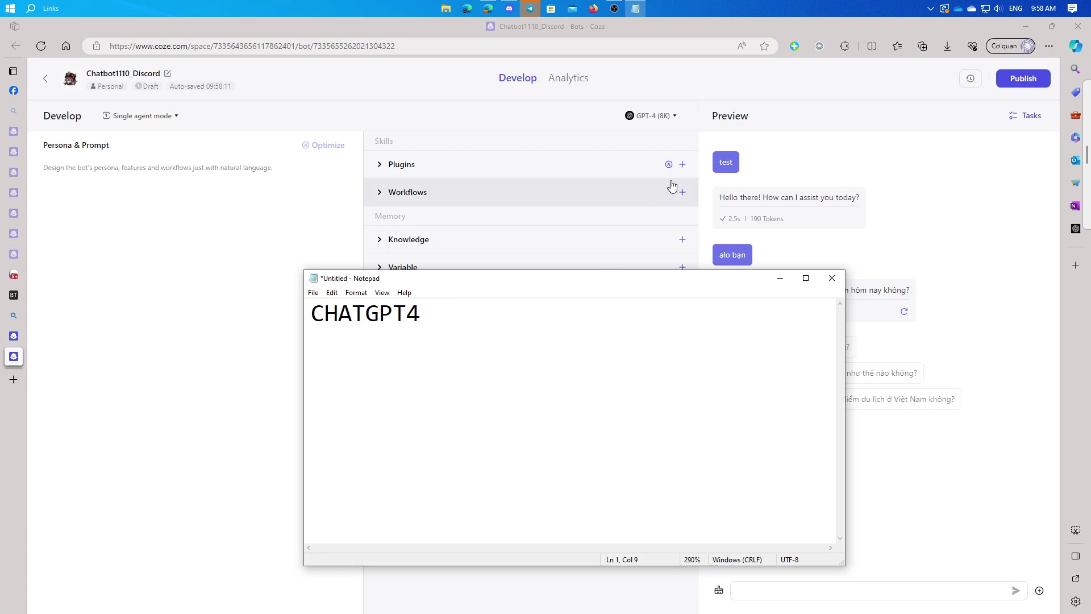
Switch the bot's model to GPT-4 Turbo (128k).
click(661, 115)
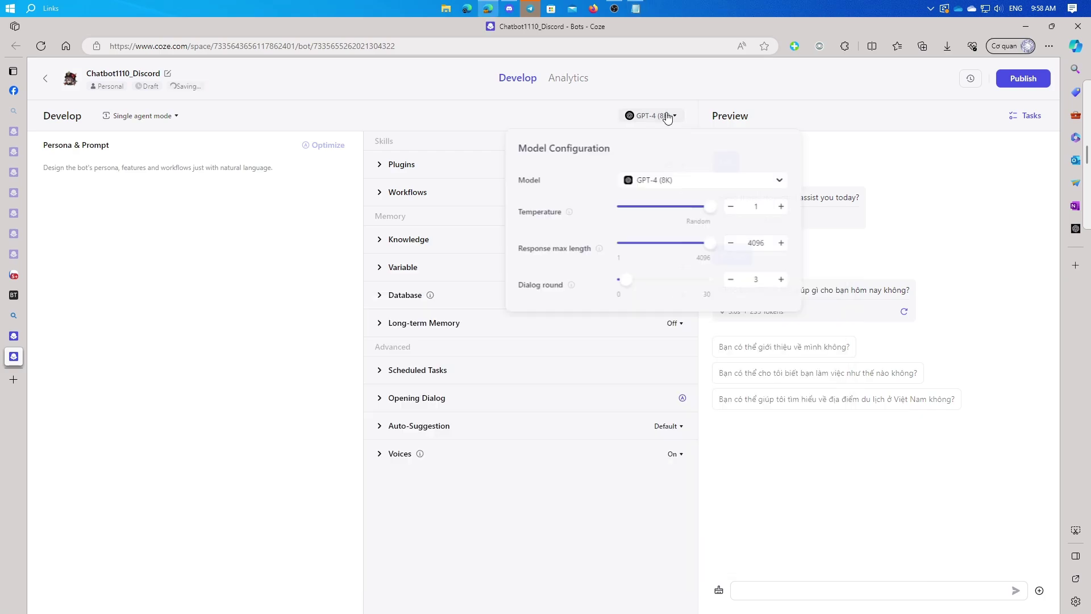
click(681, 185)
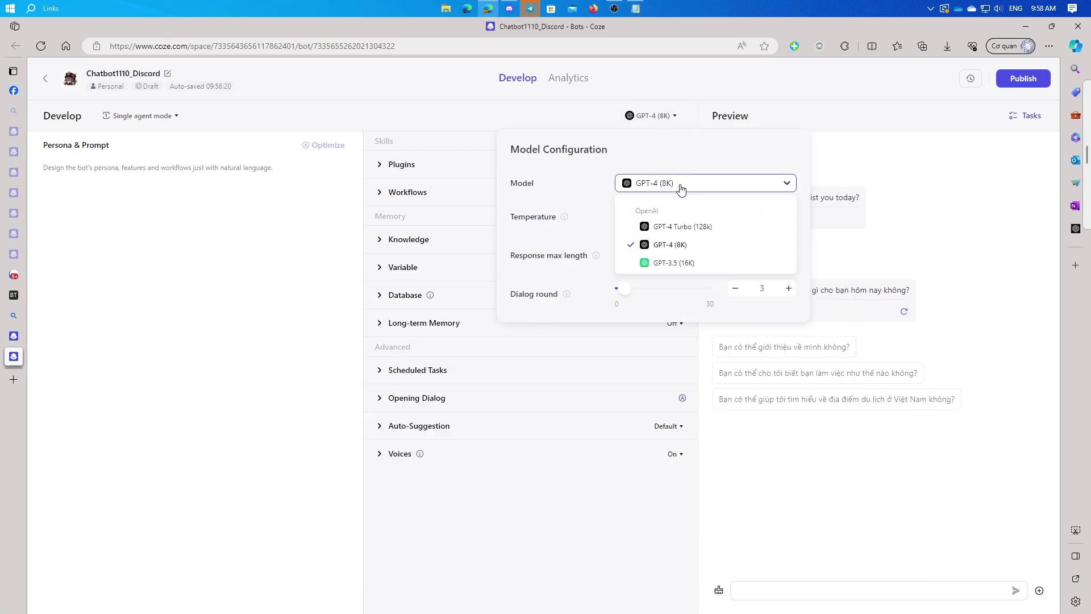
click(672, 226)
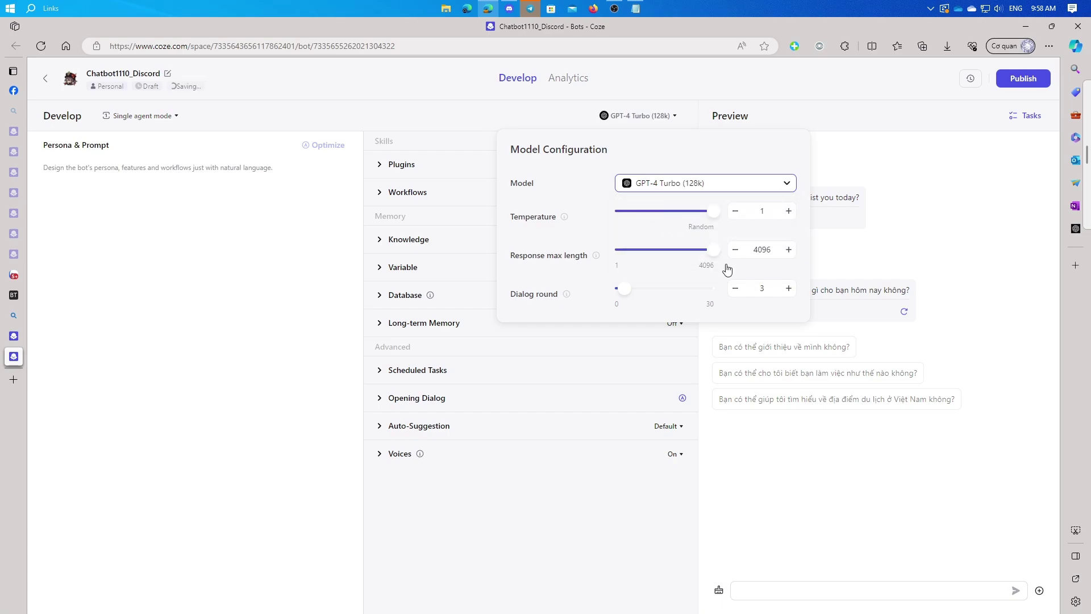
click(831, 539)
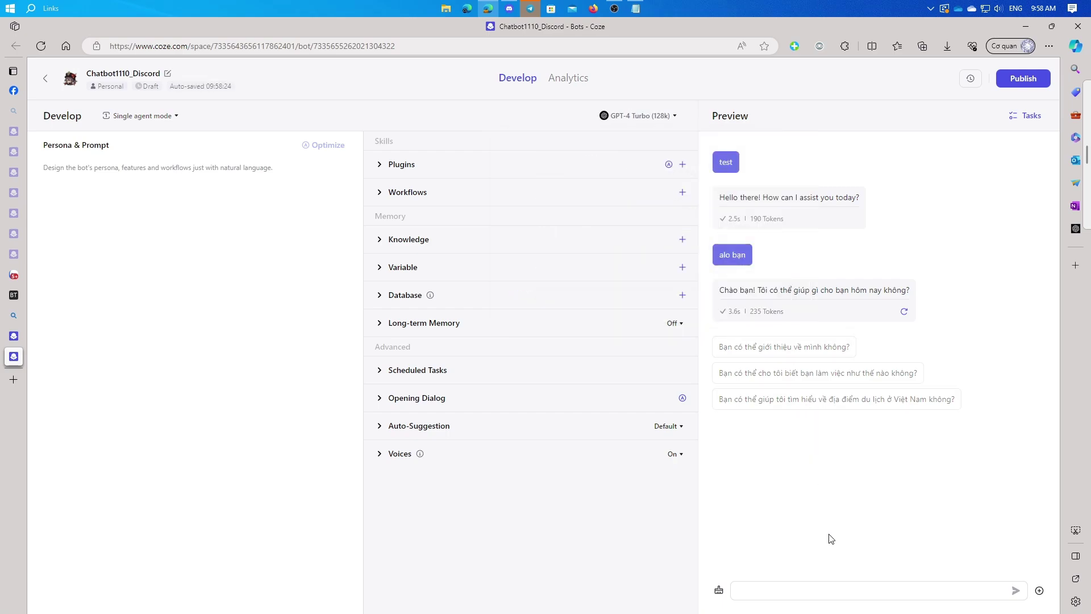
Ask the bot 'bạn tên là gì' in the preview chat.
click(825, 596)
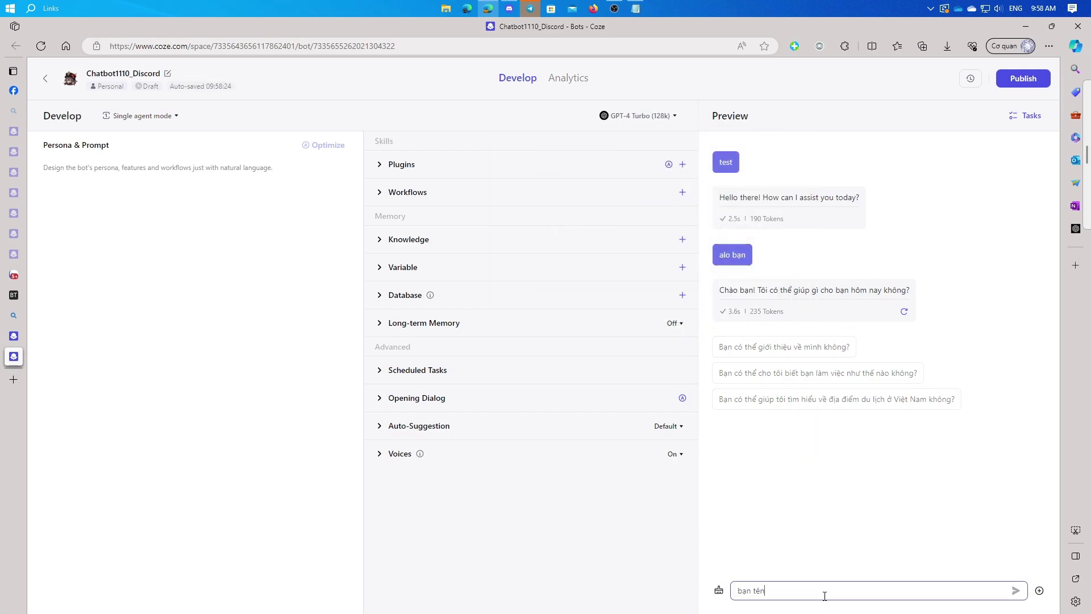
text(bạn tên là gì)
key(Return)
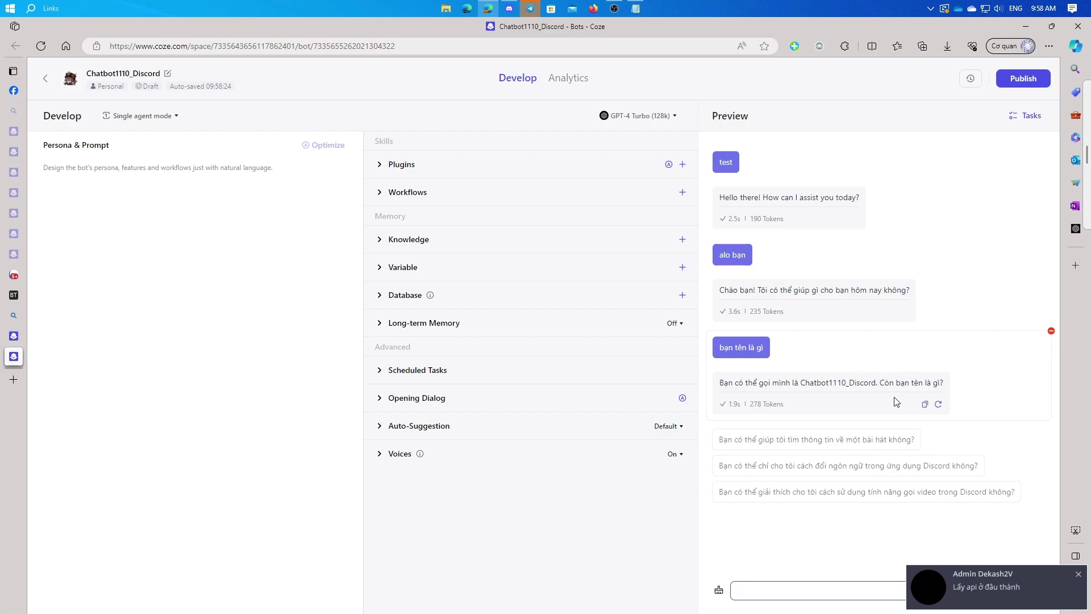
Turn Long-term Memory on and expand the Plugins section.
drag(802, 379, 884, 381)
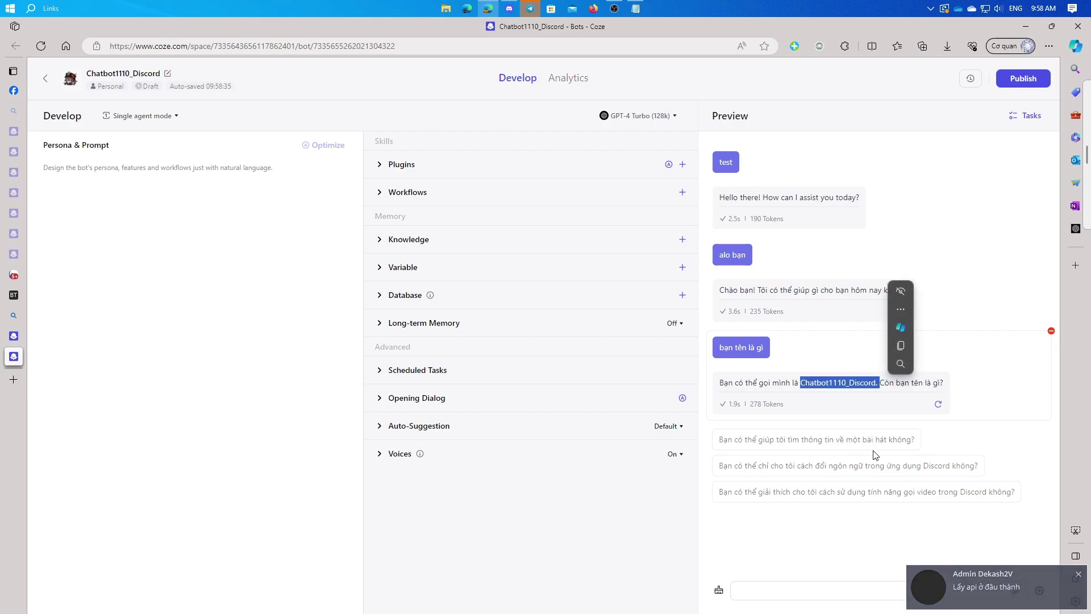
click(823, 557)
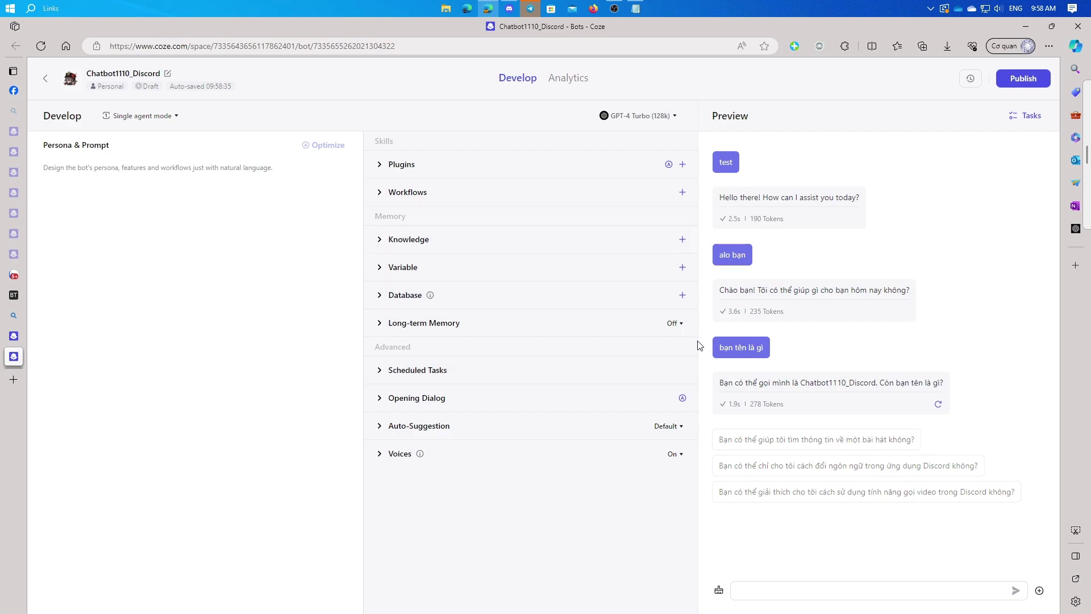
click(671, 326)
click(682, 345)
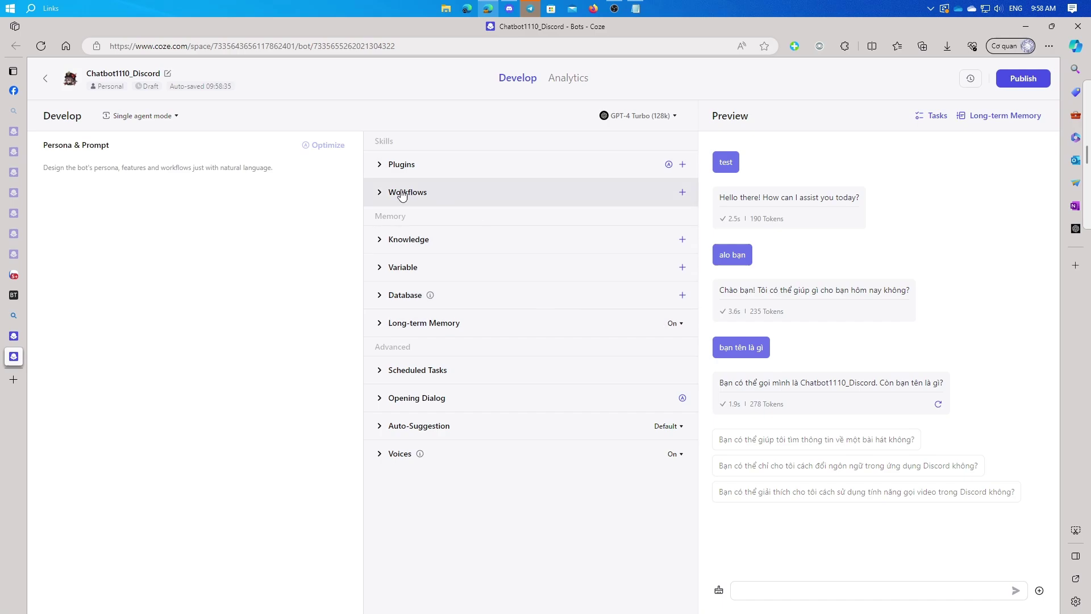
drag(420, 166, 379, 169)
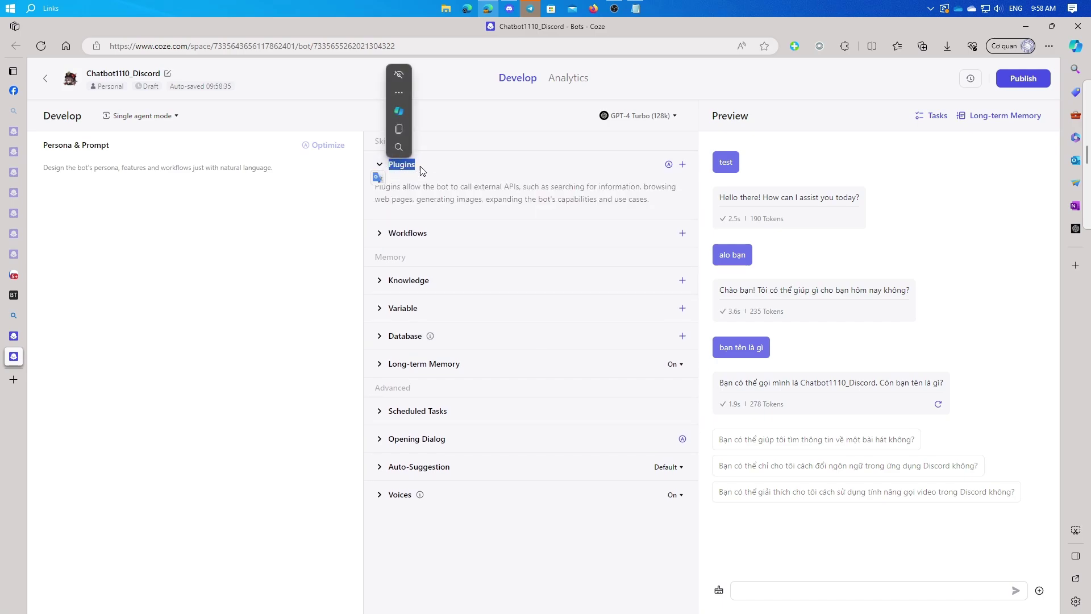
click(302, 198)
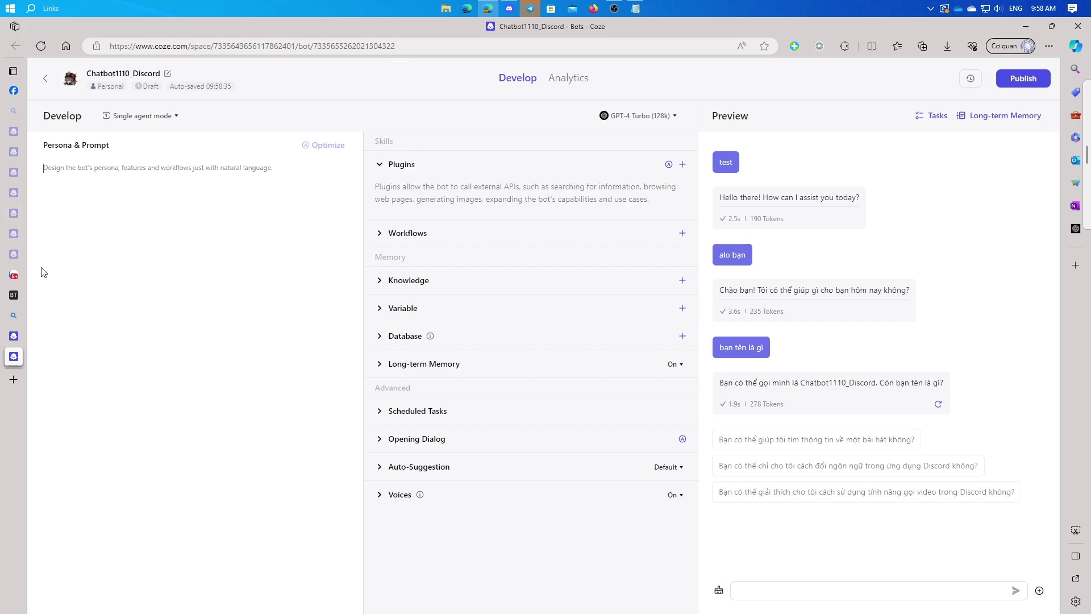
Add the DALLE 3 plugin from its store page to Chatbot1110_Discord.
click(682, 167)
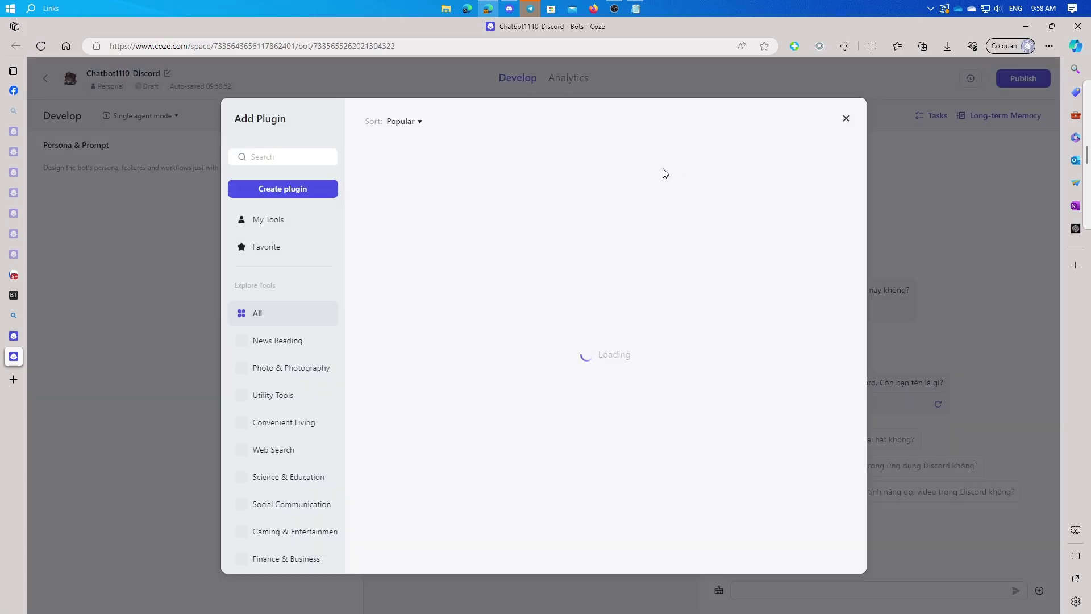
scroll(489, 296, down, 8)
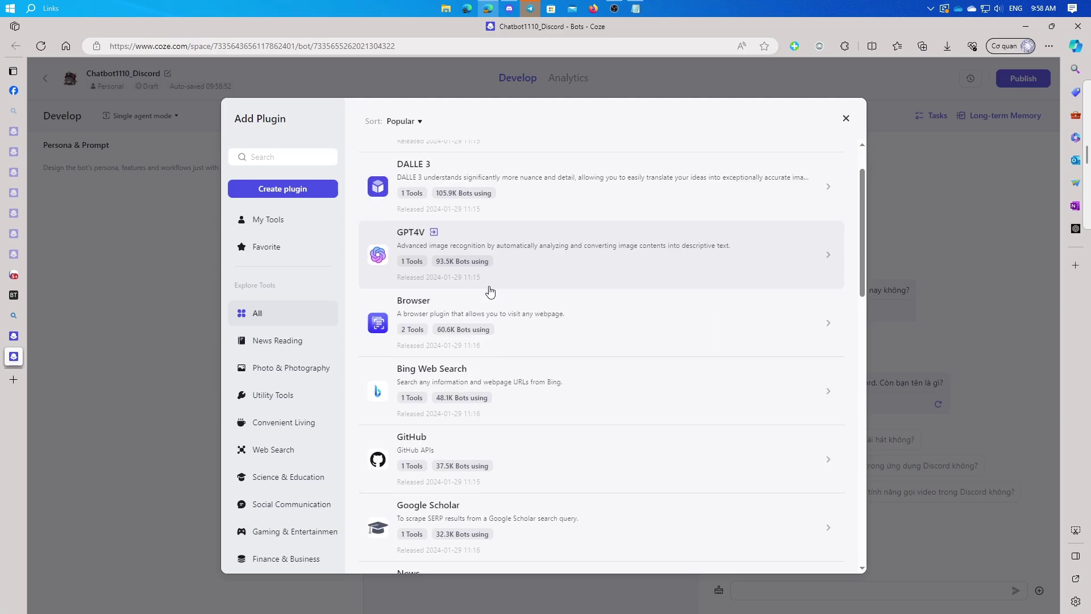
scroll(528, 301, up, 6)
scroll(560, 300, up, 2)
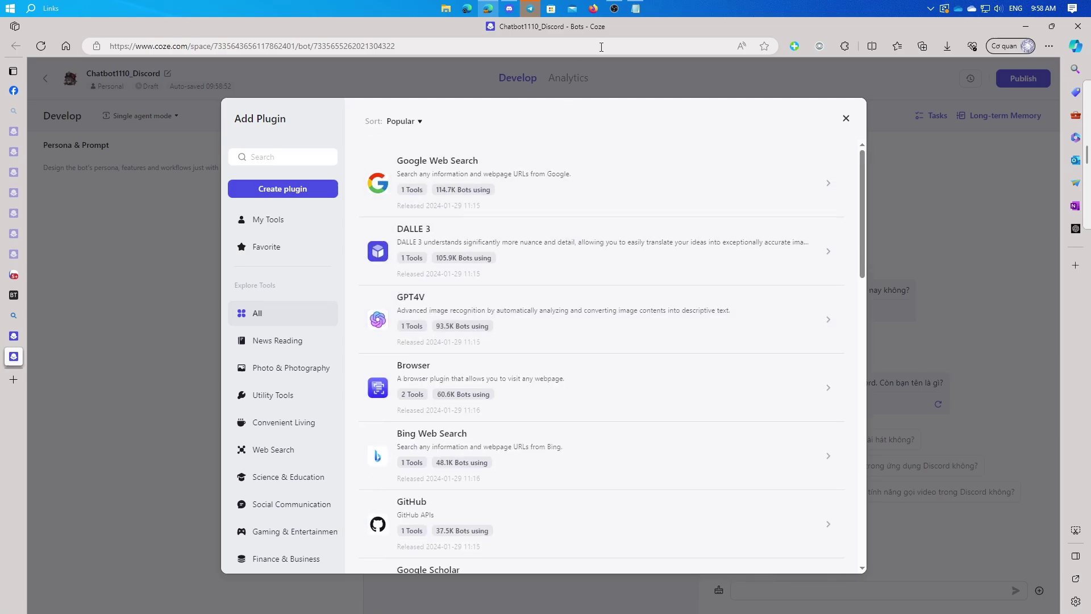
drag(433, 229, 387, 235)
click(435, 237)
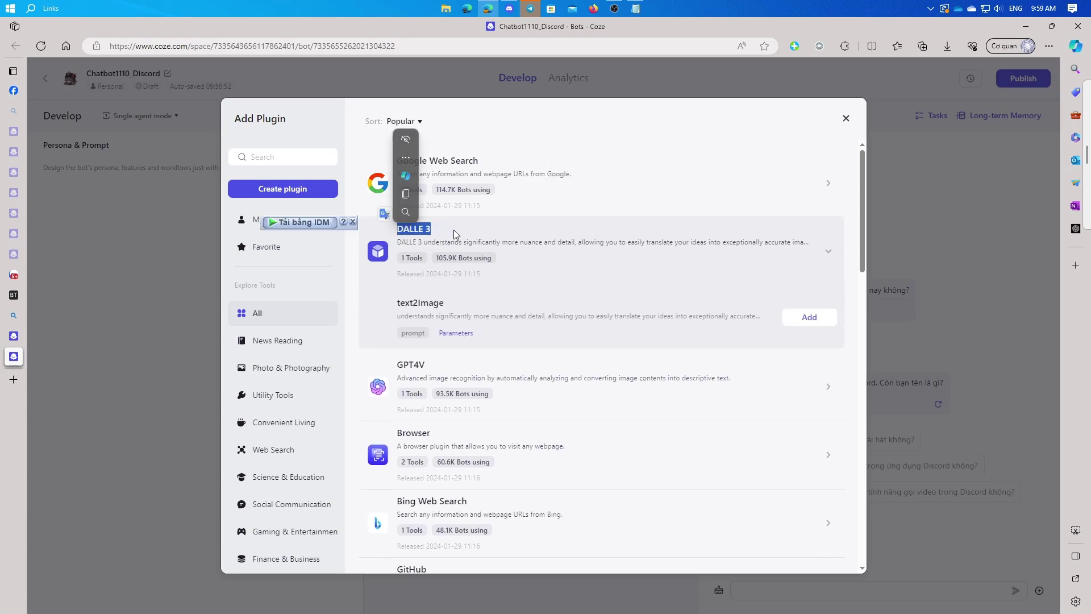
click(578, 238)
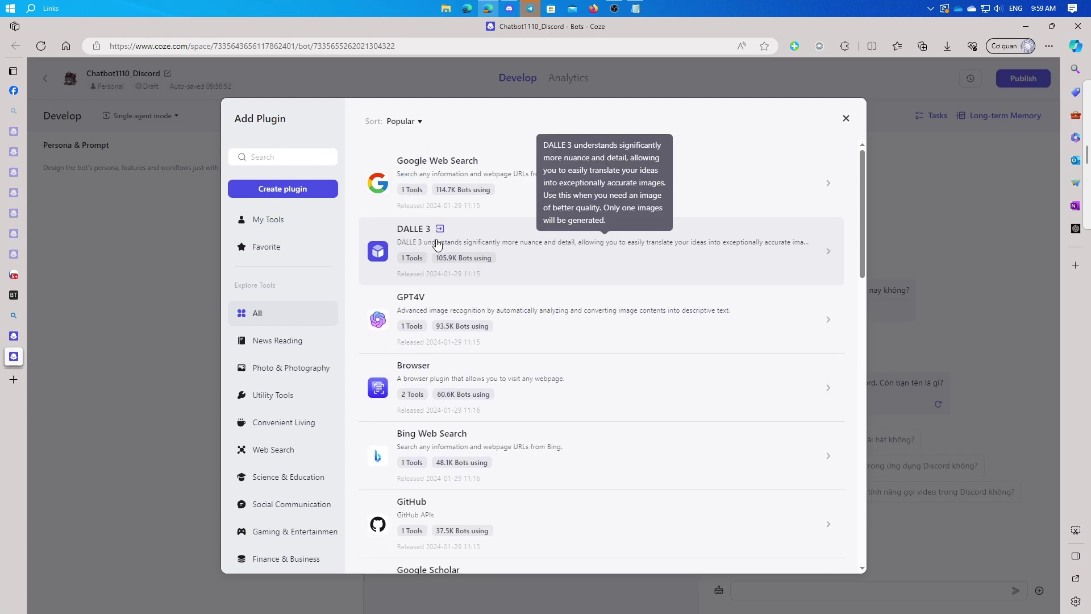
click(440, 229)
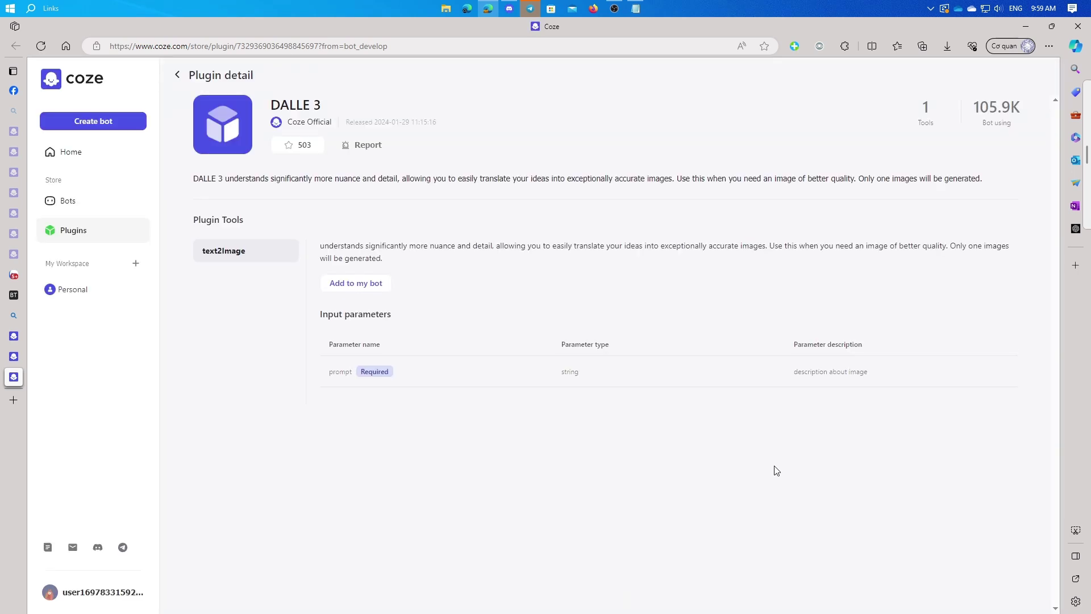
click(358, 284)
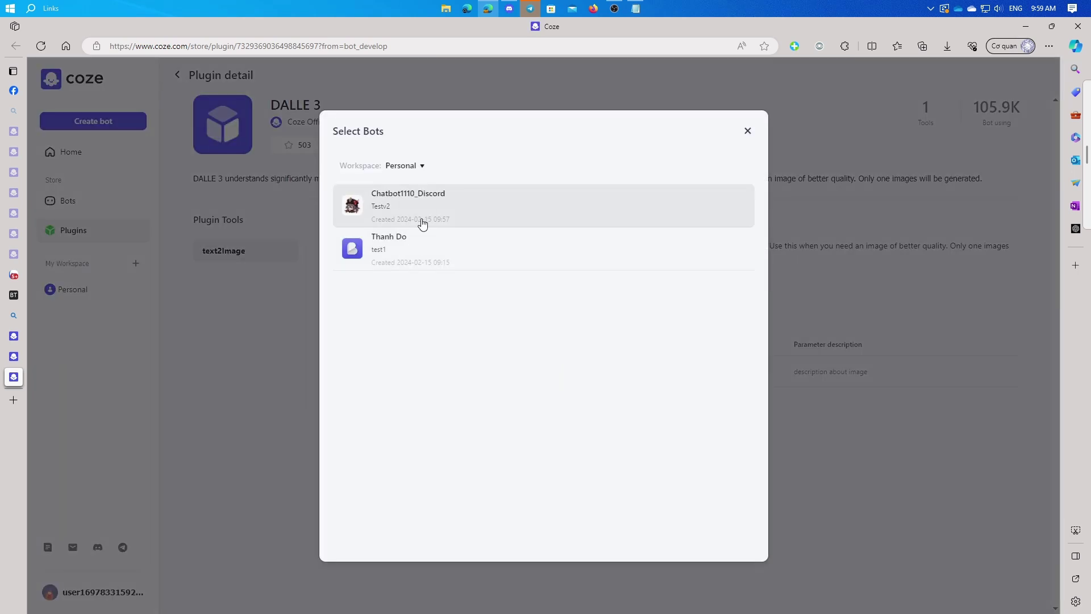
click(487, 253)
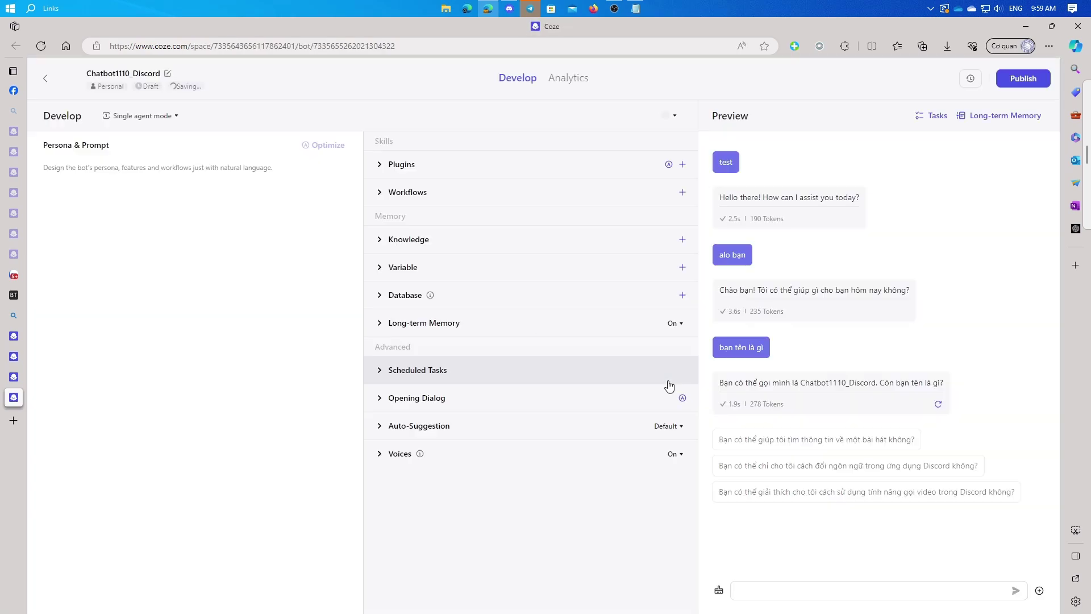
Send 'tạo tôi ảnh 1 con mèo' to test image generation, then bring Notepad forward.
click(836, 595)
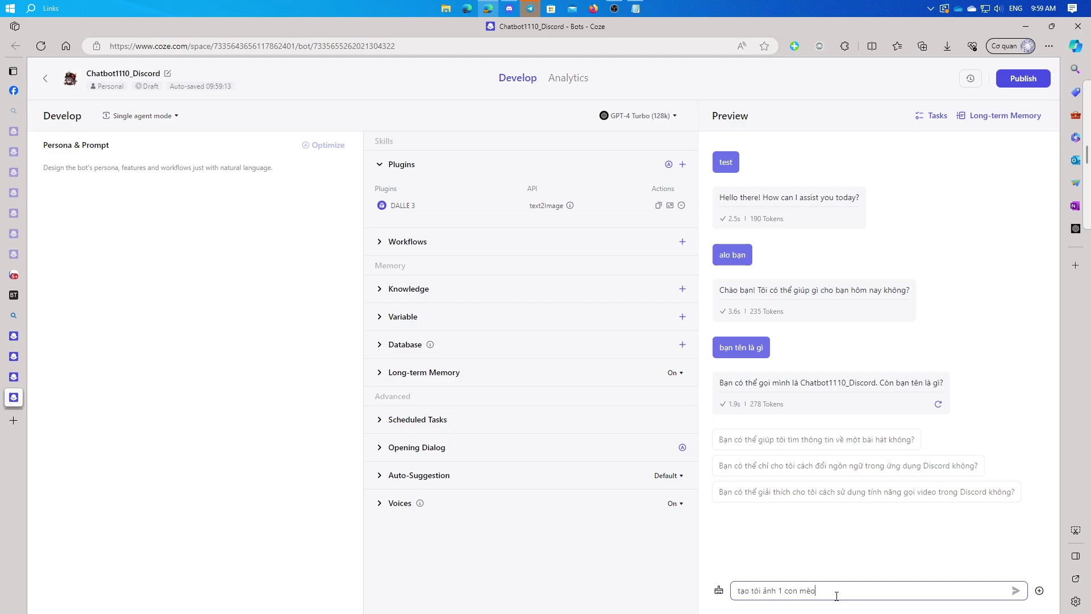
text(tạo tôi ảnh 1 con mèo)
key(Return)
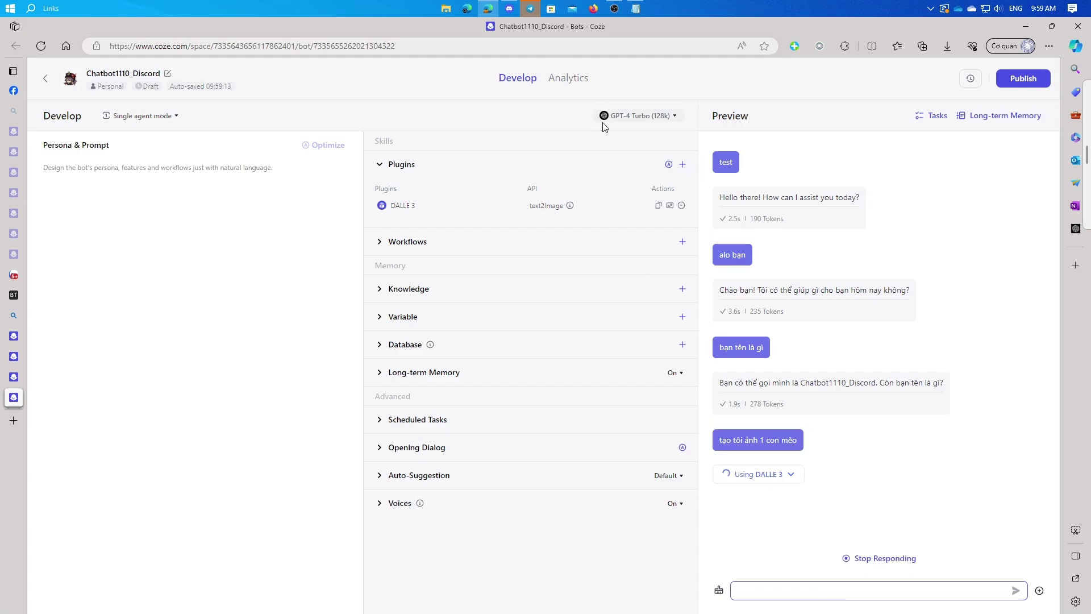
click(635, 8)
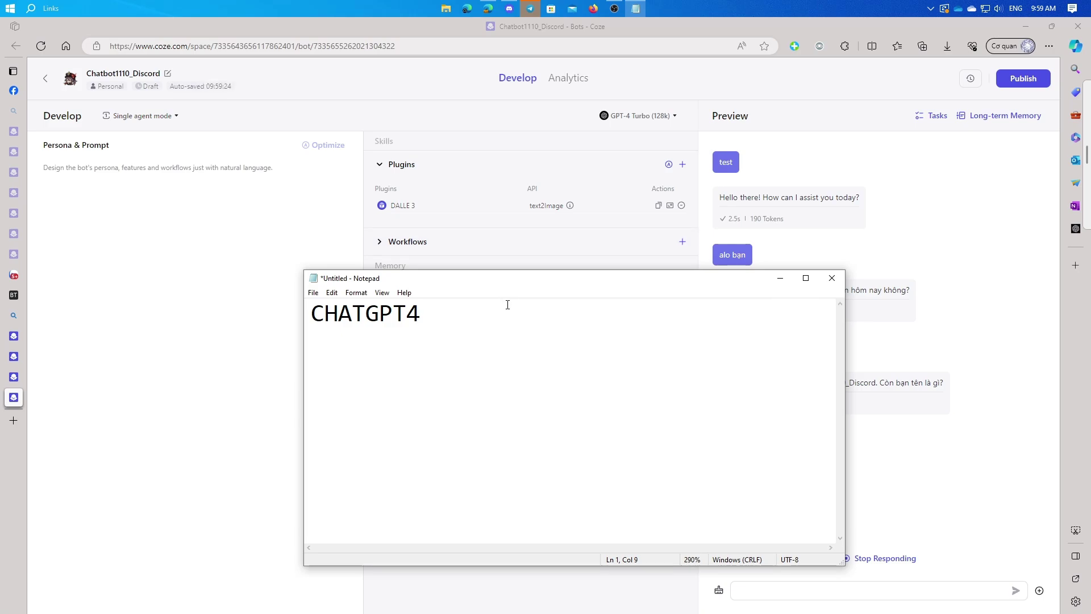
Replace the Notepad note with 'thêm các plugins tùy thích theo ý bạn có rất nhiều'.
key(ctrl+a)
text(thêm các)
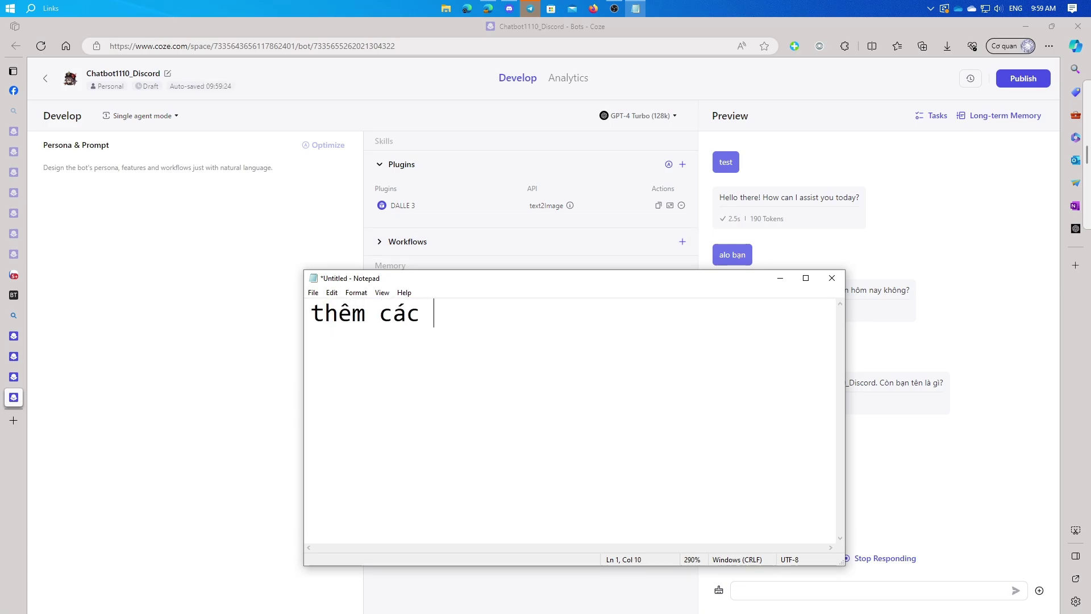
text( plu)
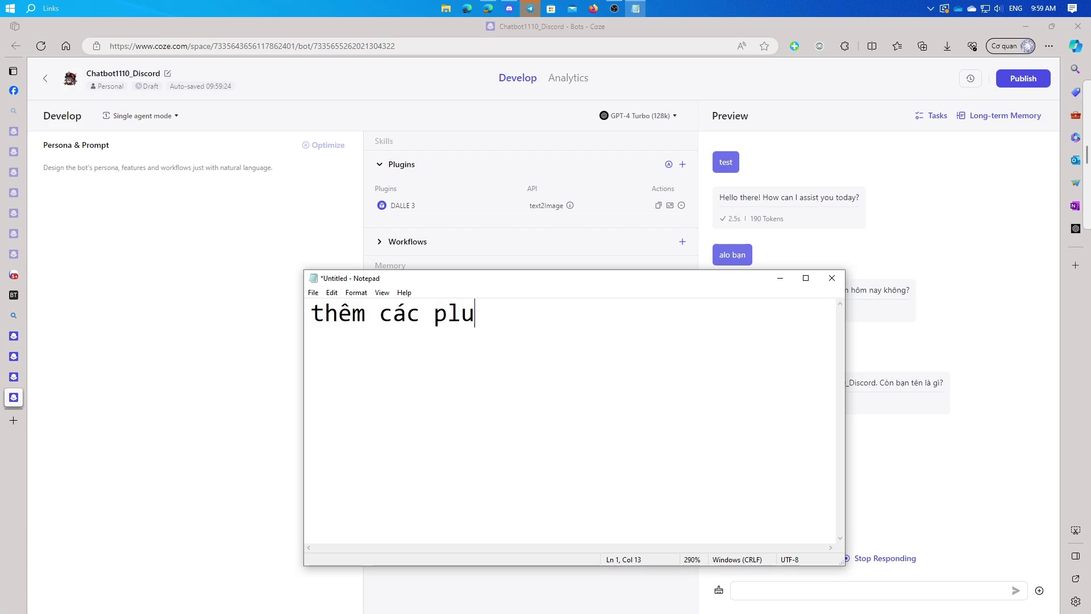
text(gins tùy th)
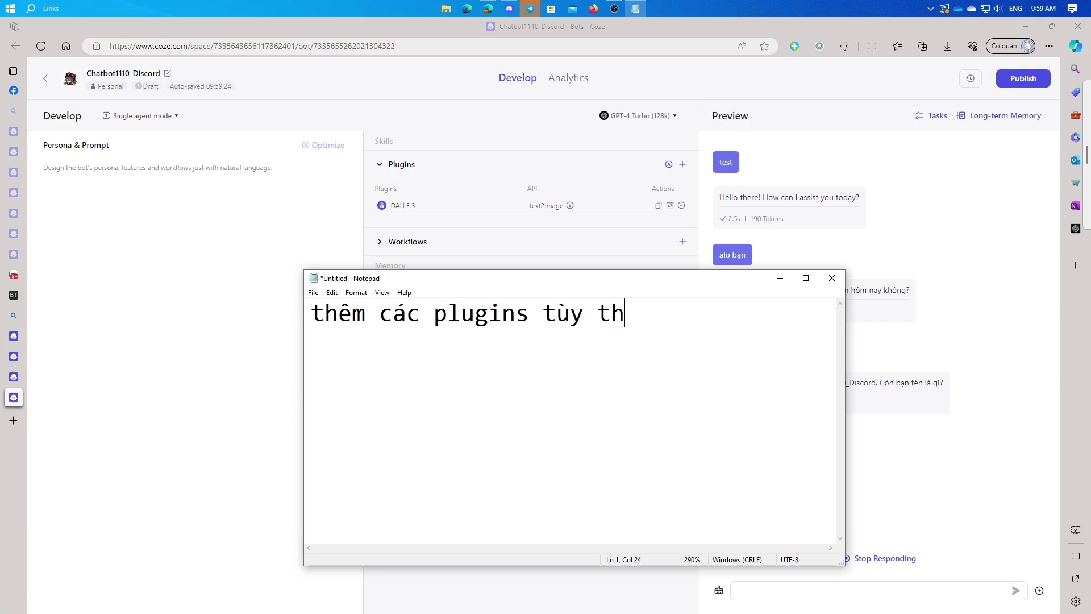
text(ích theo ý bjan)
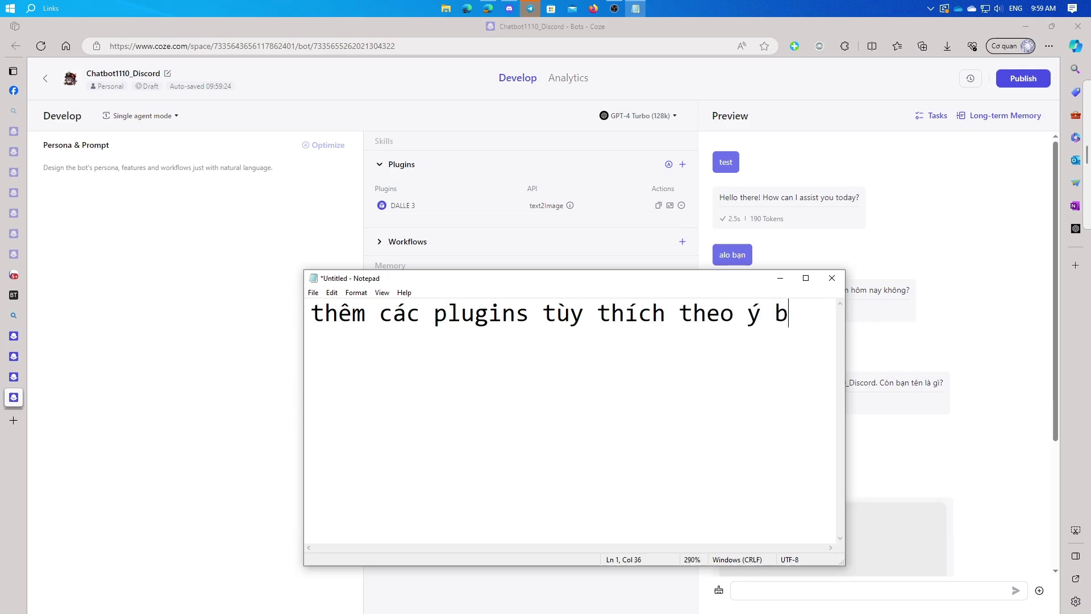
key(BackSpace)
key(BackSpace)
key(BackSpace)
text(a)
key(BackSpace)
text(ạn có rấ)
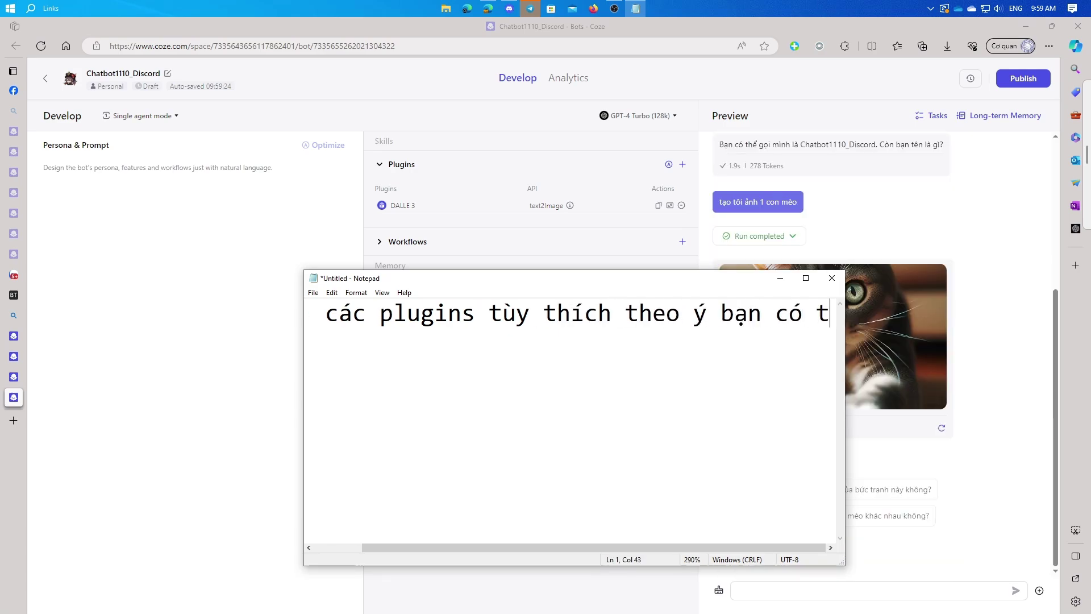
text(t nhiều)
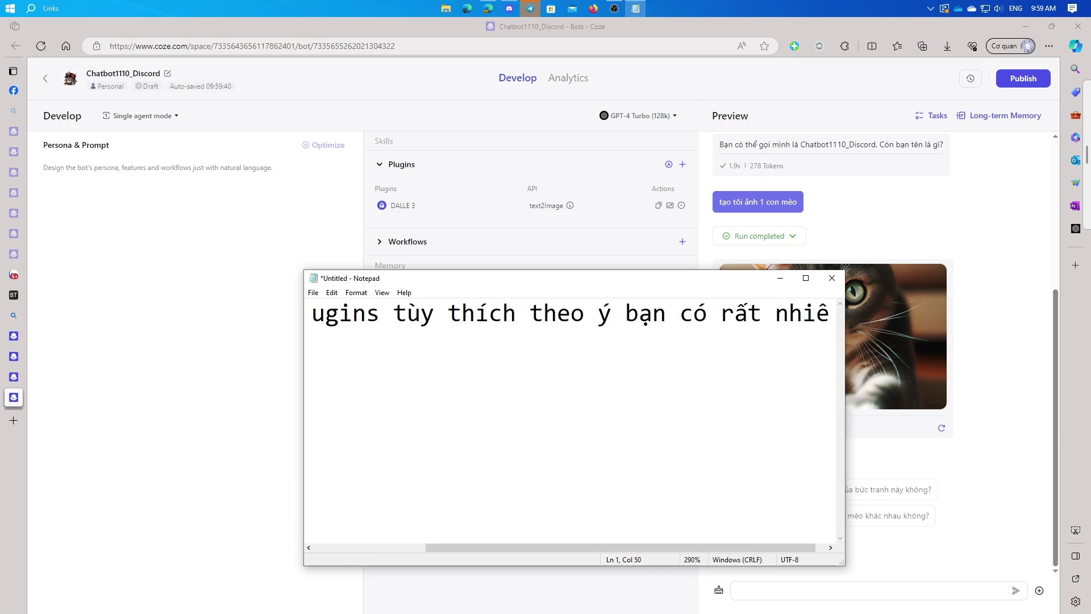
Close the DALLE 3 bot chooser without adding it and return to the plugin store.
click(88, 301)
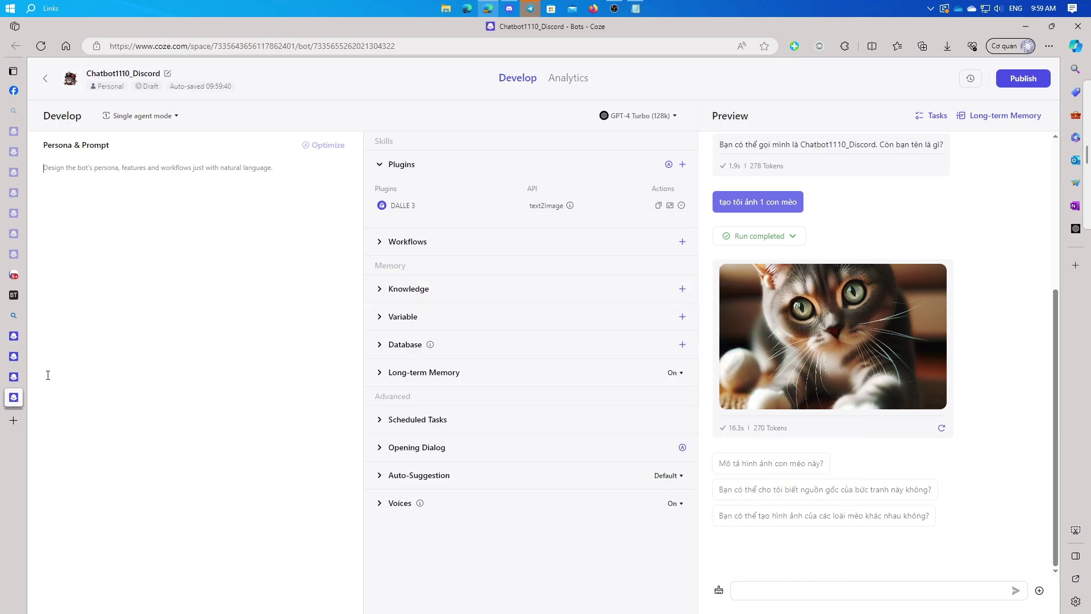
click(14, 376)
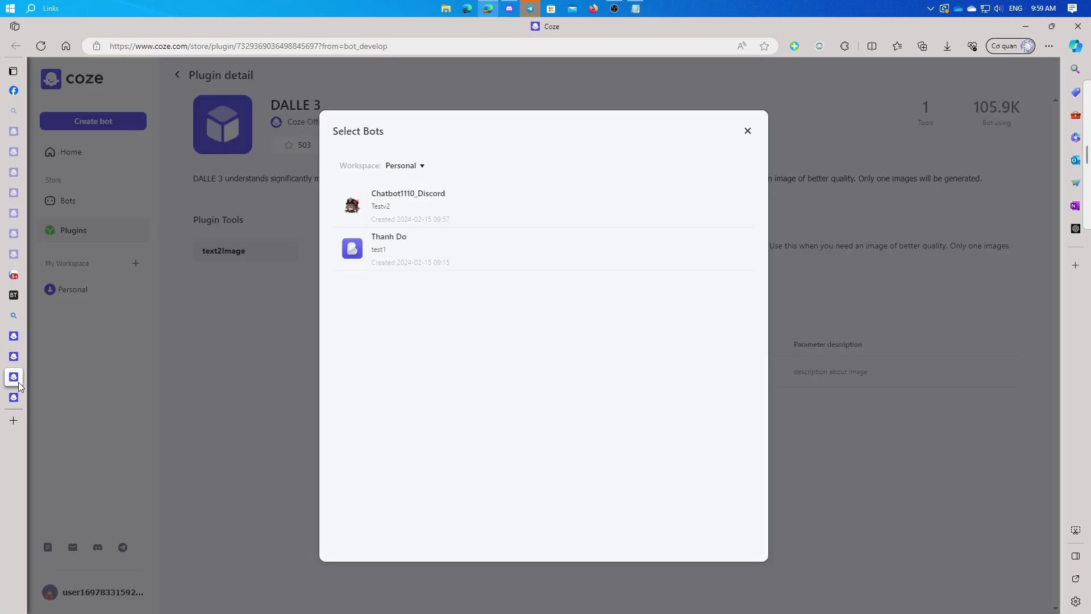
click(748, 131)
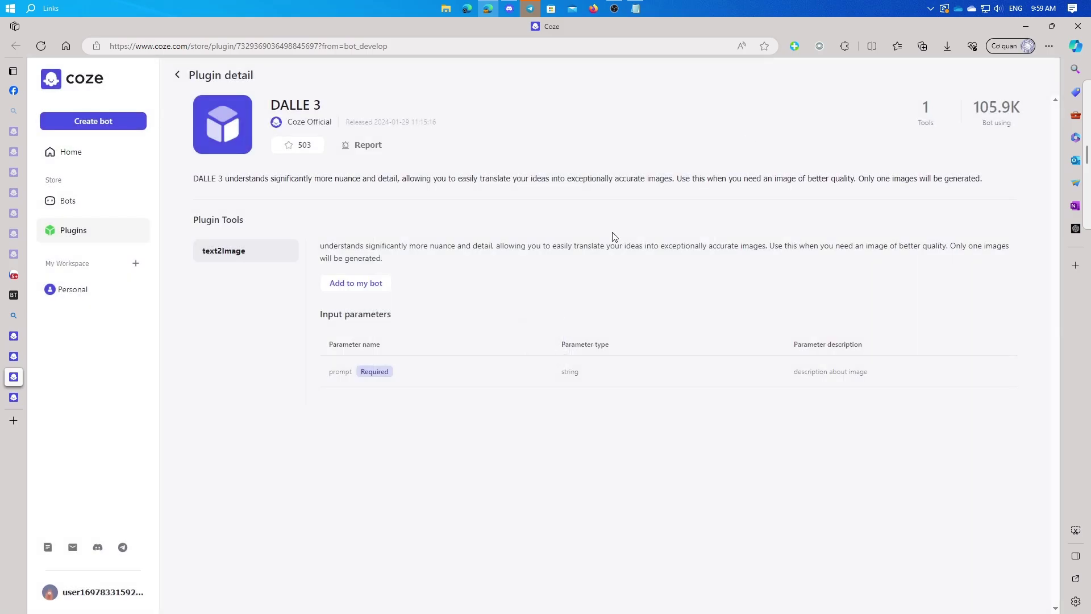
click(180, 81)
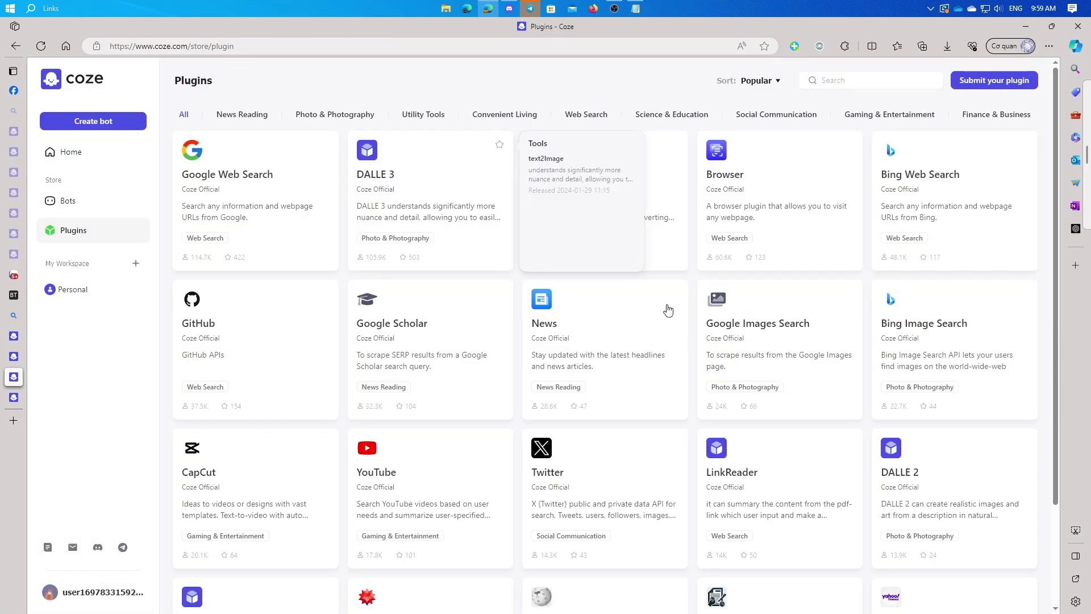
scroll(852, 414, down, 6)
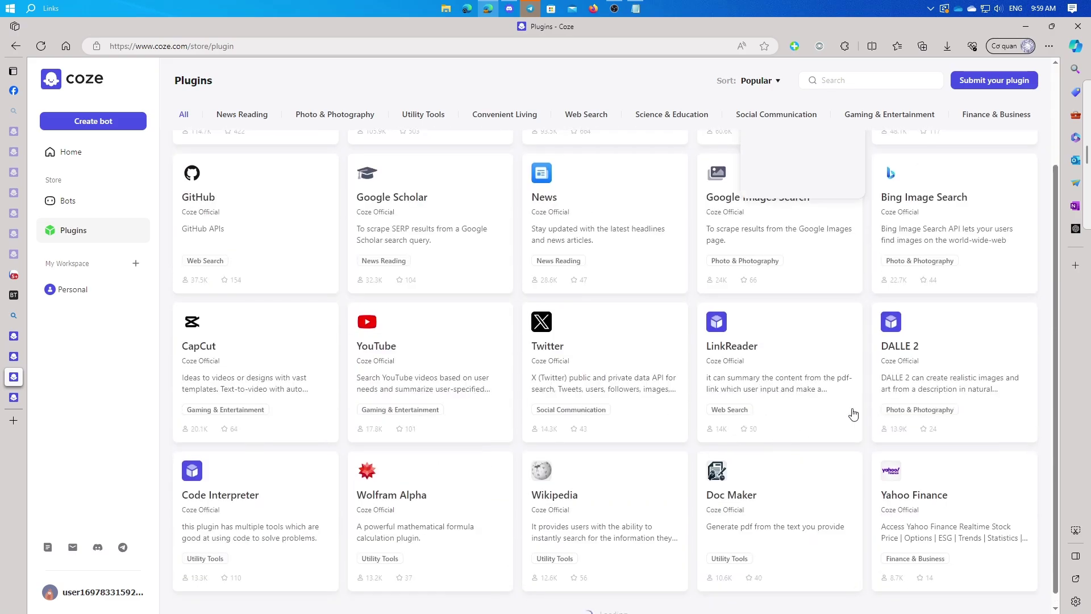
scroll(752, 429, down, 6)
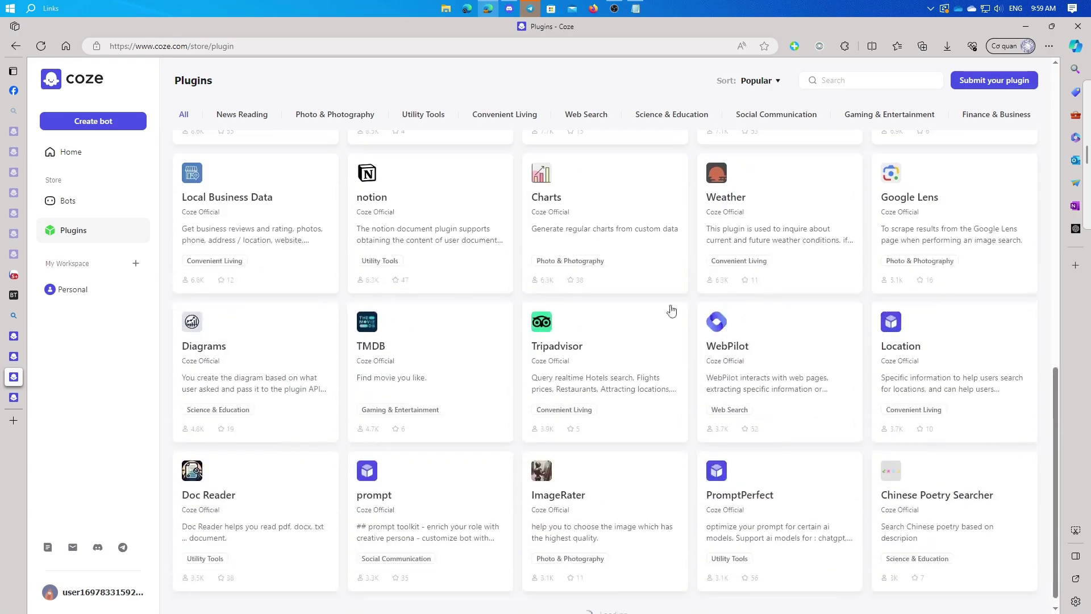
scroll(686, 427, down, 15)
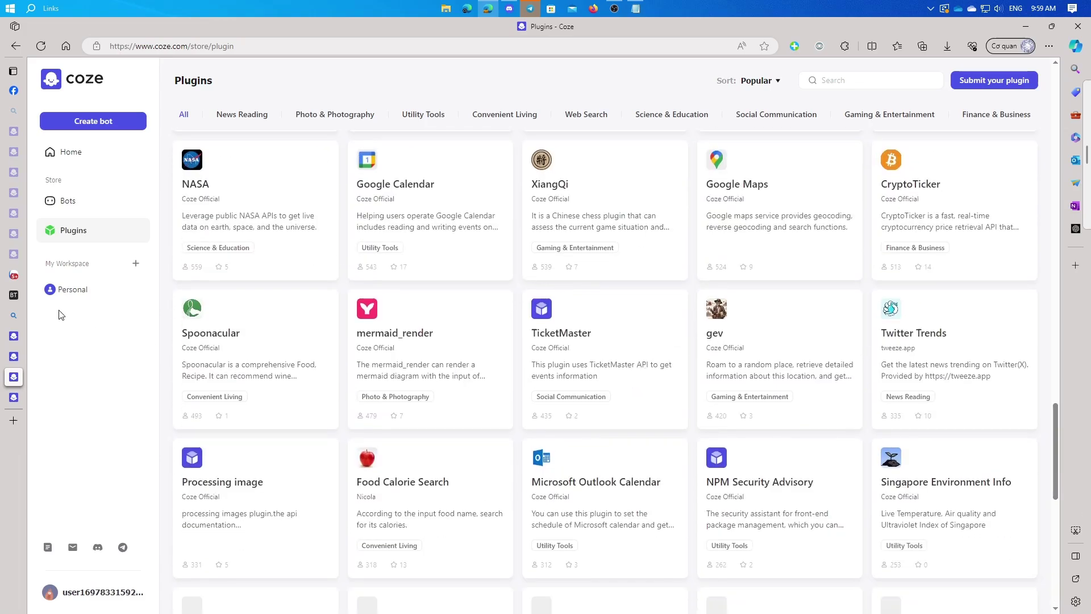
Check the bot's Develop page and its Persona & Prompt editor.
click(13, 357)
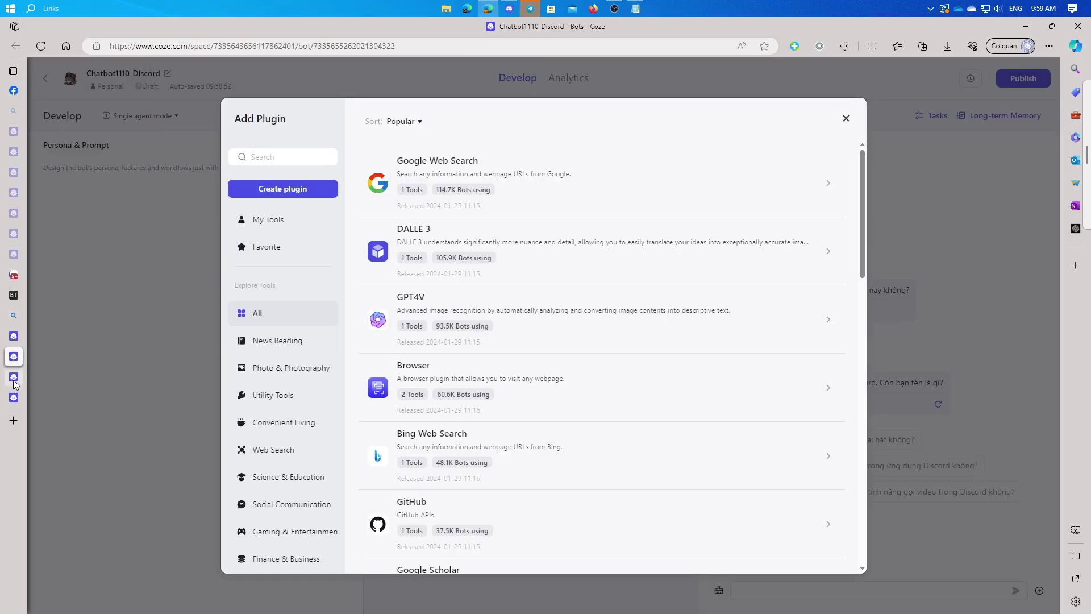
click(13, 397)
scroll(756, 259, up, 1)
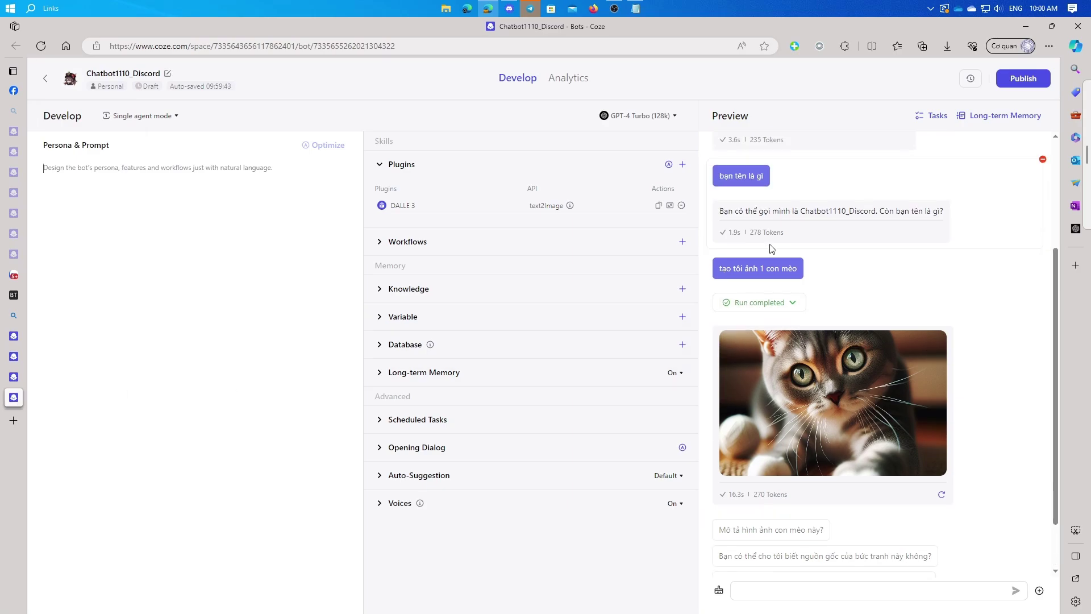
scroll(759, 503, down, 1)
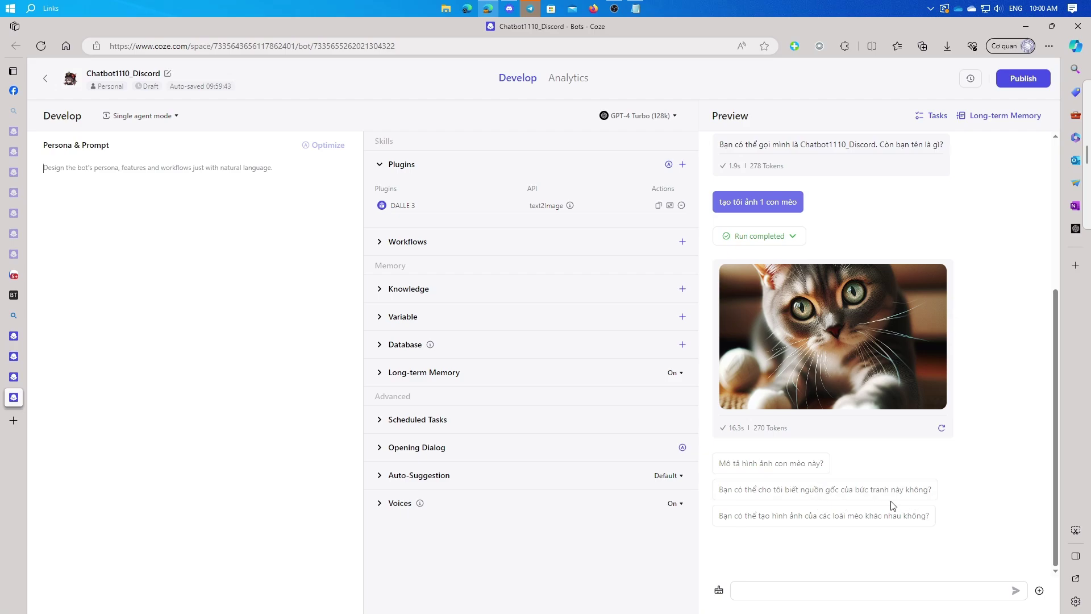
click(188, 388)
Browse the plugin store list to find the Google Web Search plugin.
click(13, 377)
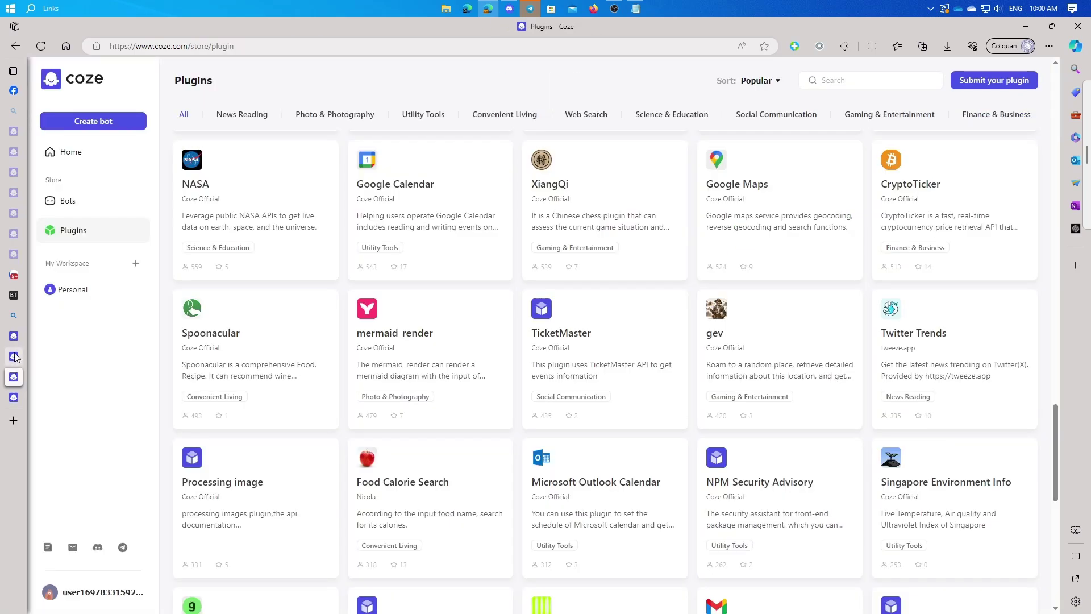
scroll(506, 318, up, 15)
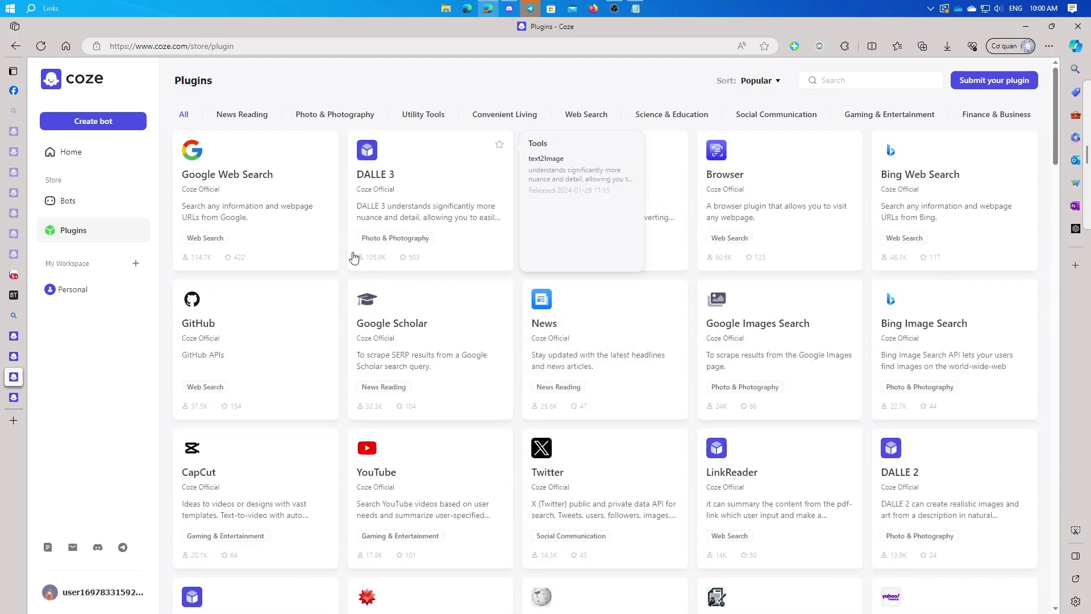
scroll(327, 278, down, 20)
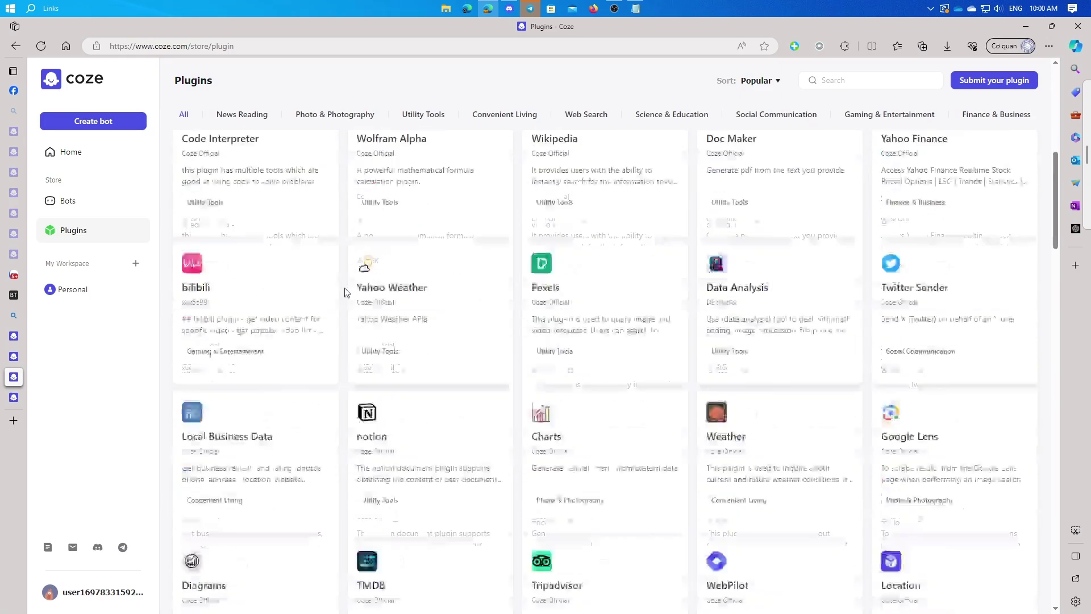
scroll(443, 341, down, 14)
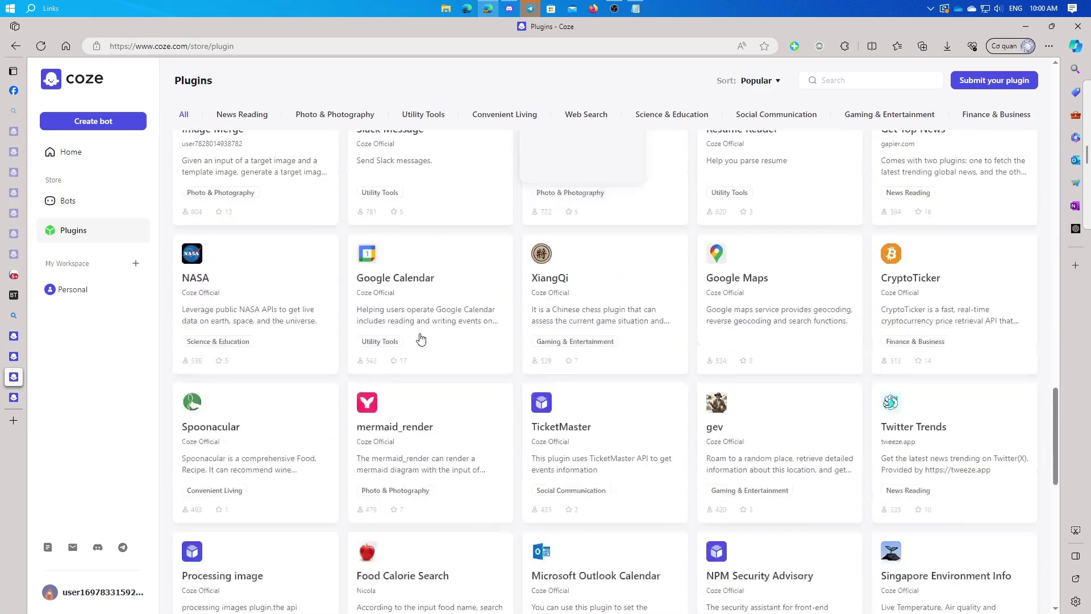
scroll(398, 436, down, 2)
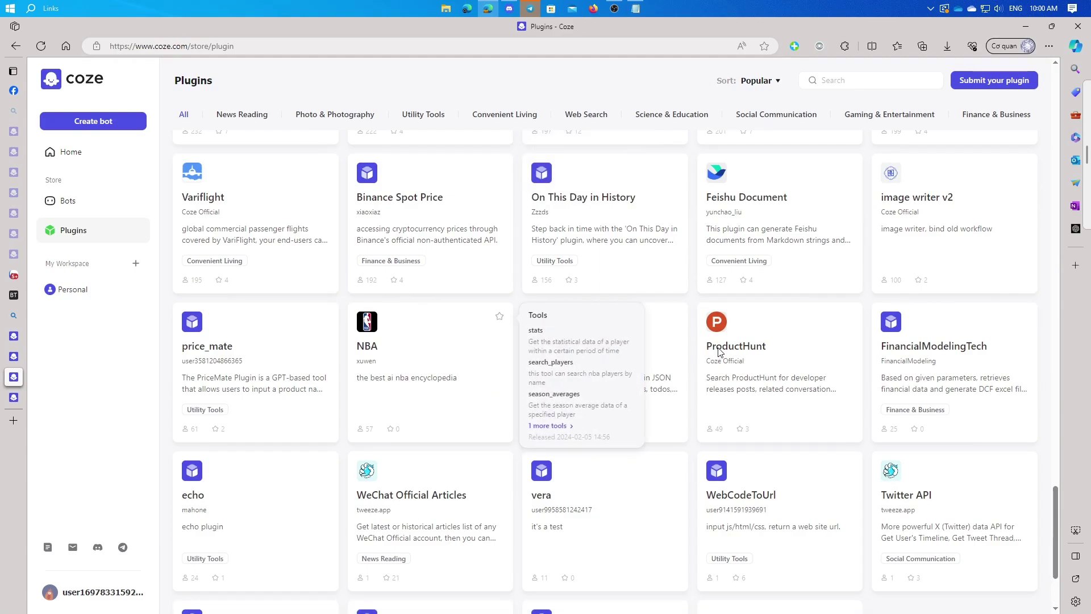
scroll(614, 295, up, 8)
scroll(455, 305, up, 7)
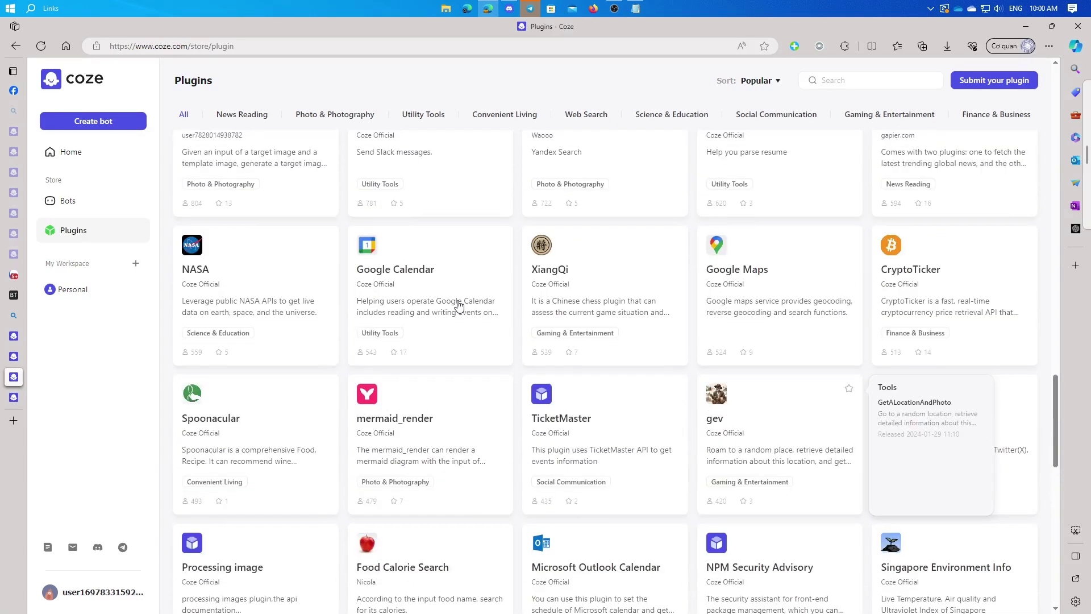
scroll(465, 322, up, 7)
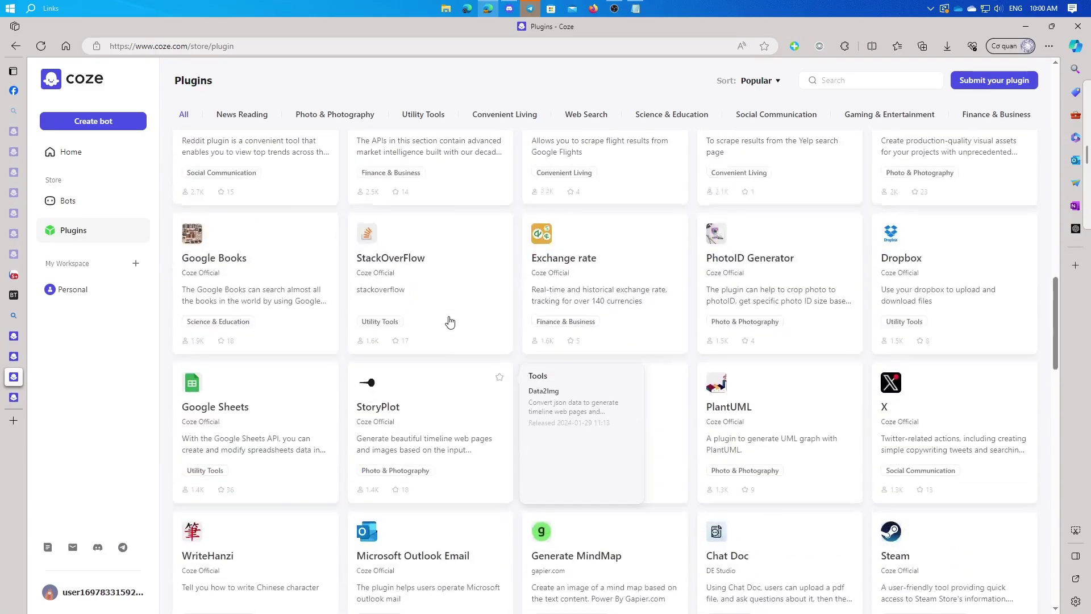
scroll(450, 313, up, 6)
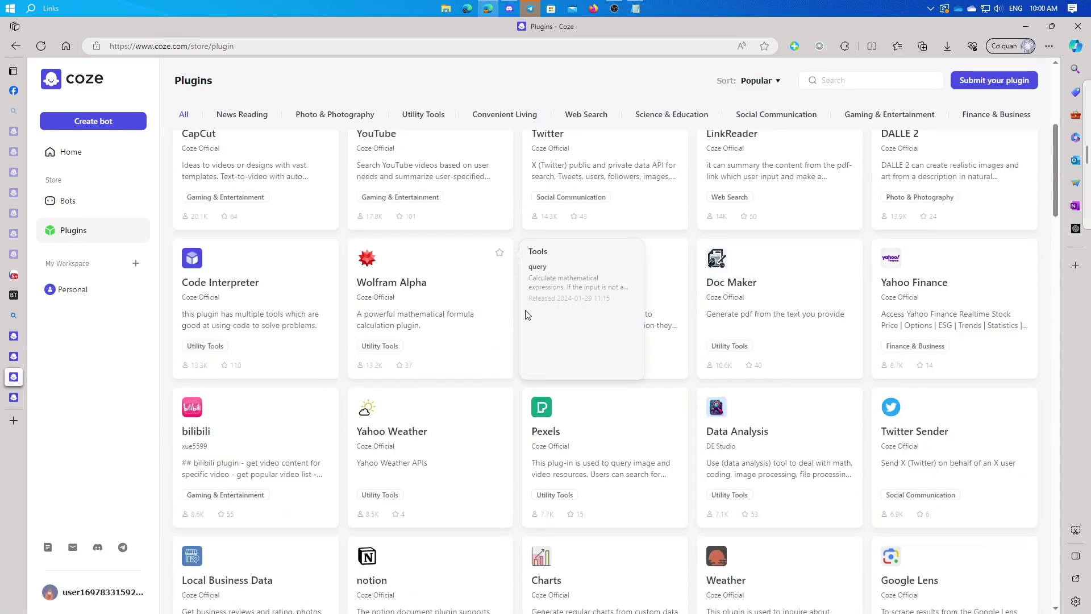
mouse_move(942, 349)
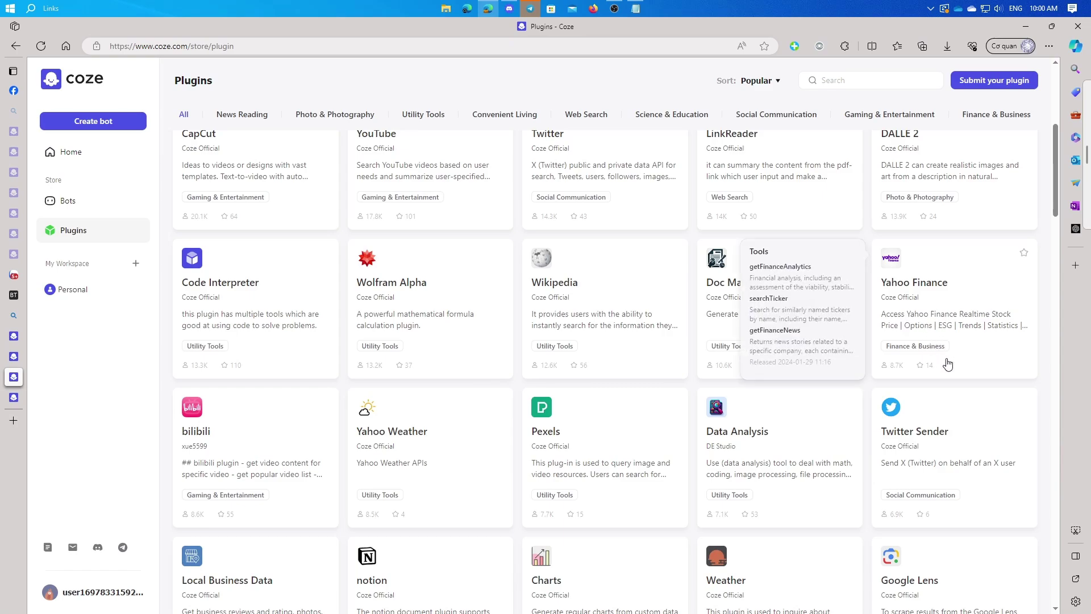
scroll(788, 372, up, 3)
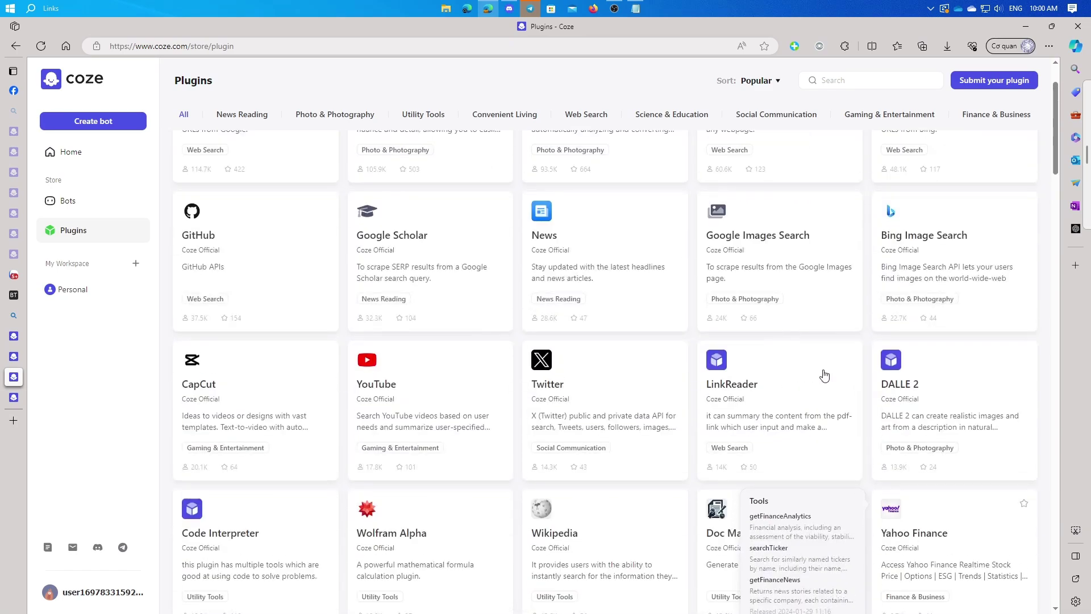
scroll(827, 363, up, 2)
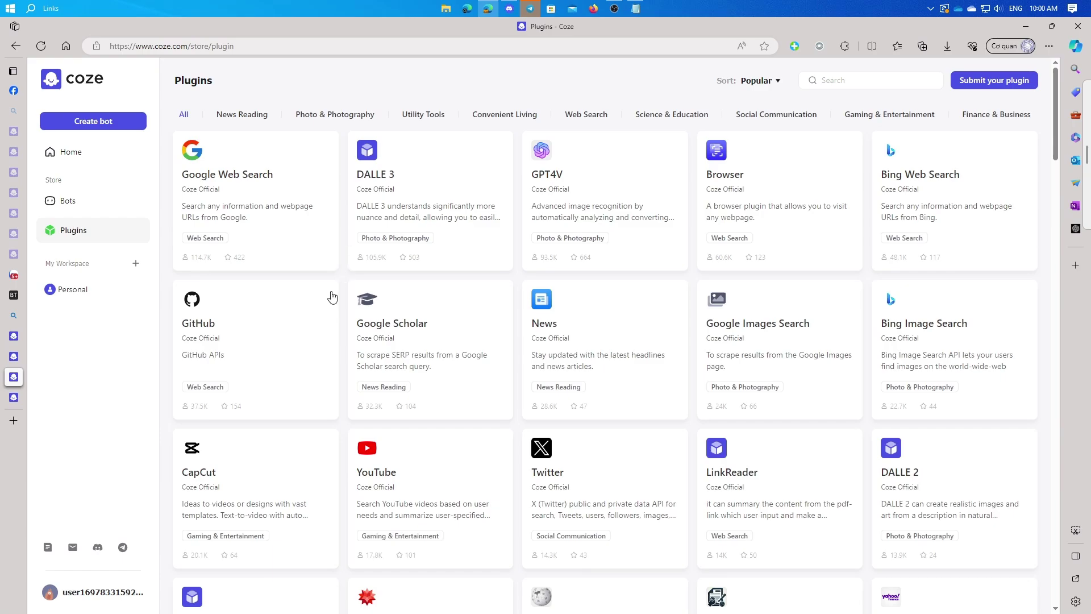
Add the Google Web Search plugin to the Chatbot1110_Discord bot.
click(226, 226)
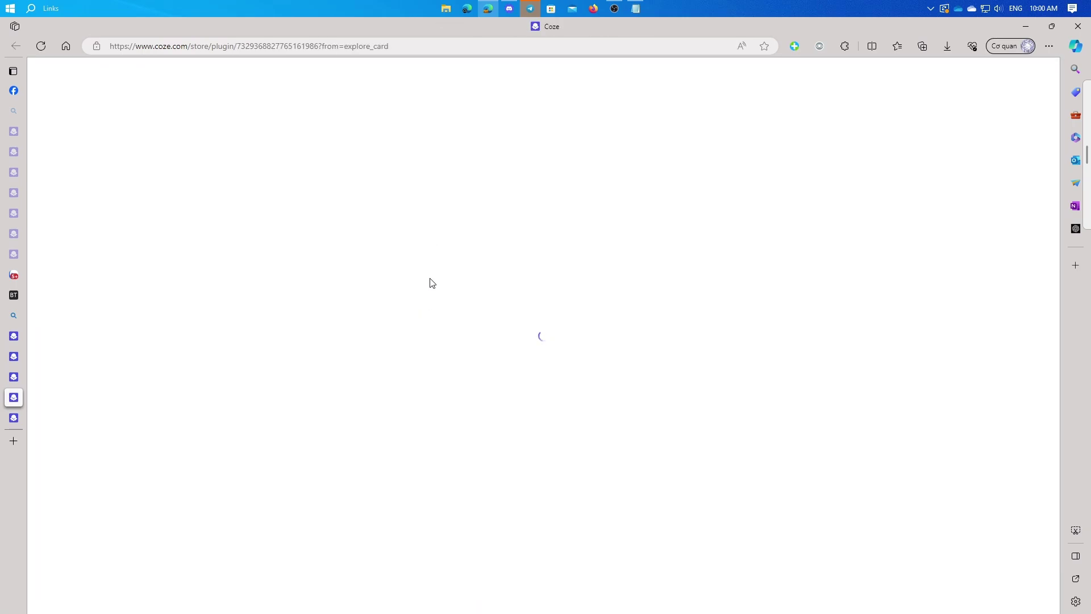
click(365, 276)
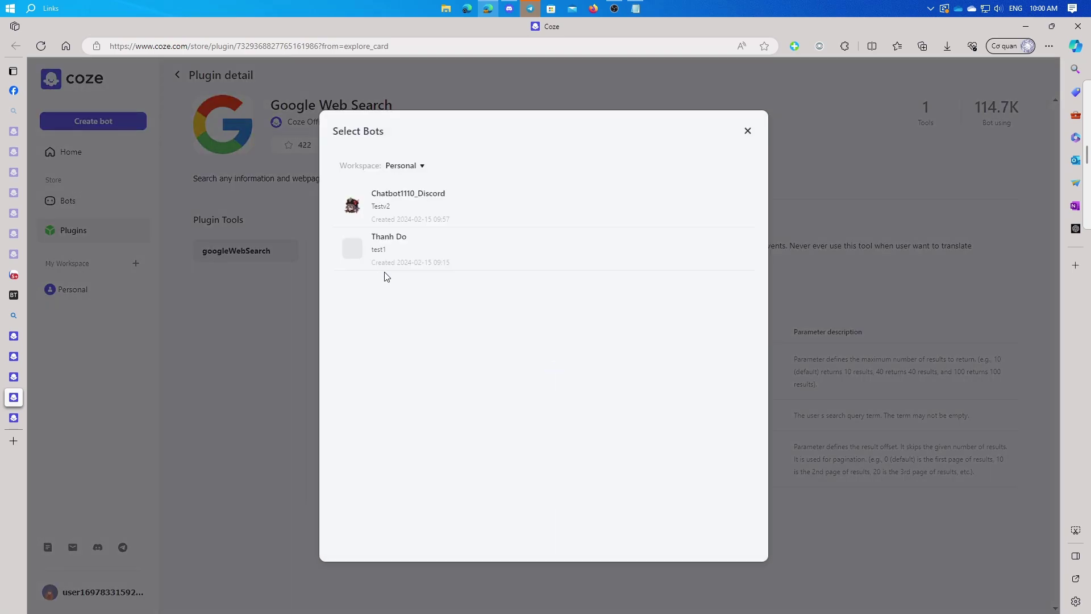
click(426, 215)
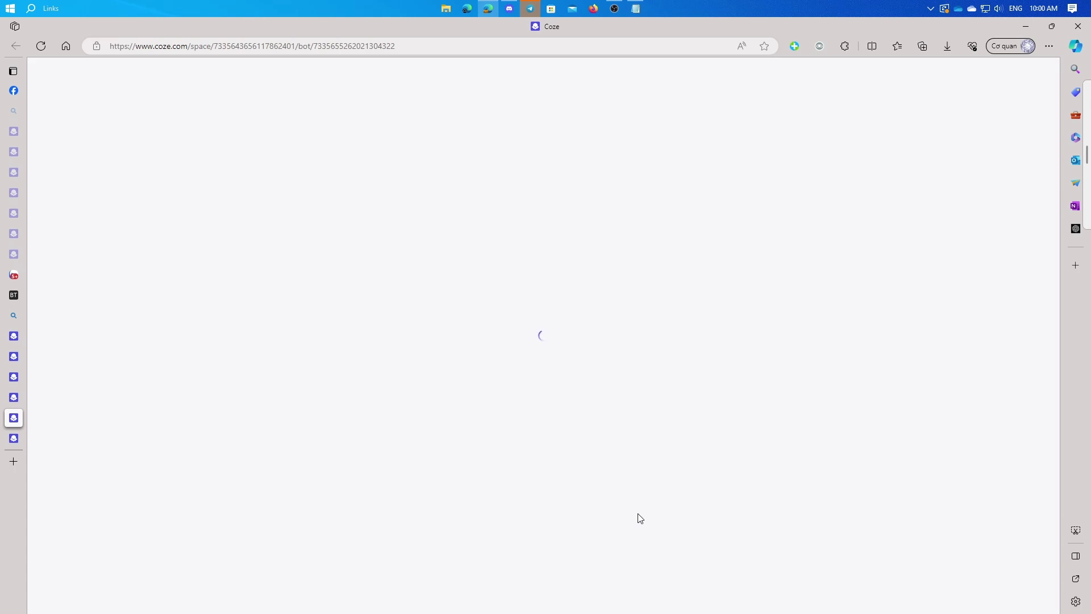
click(795, 596)
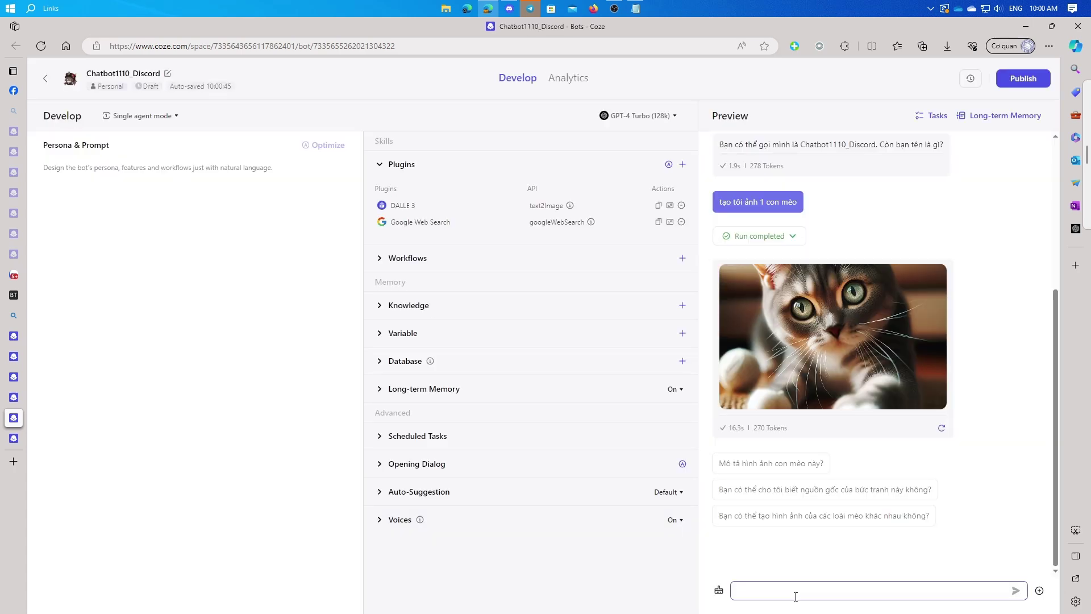
Ask 'tìm kiếm ảnh con chó', inspect its DALLE 3 'a dog' request, then start the Jack question.
text(tìm kiếm ảnh con chó)
key(Return)
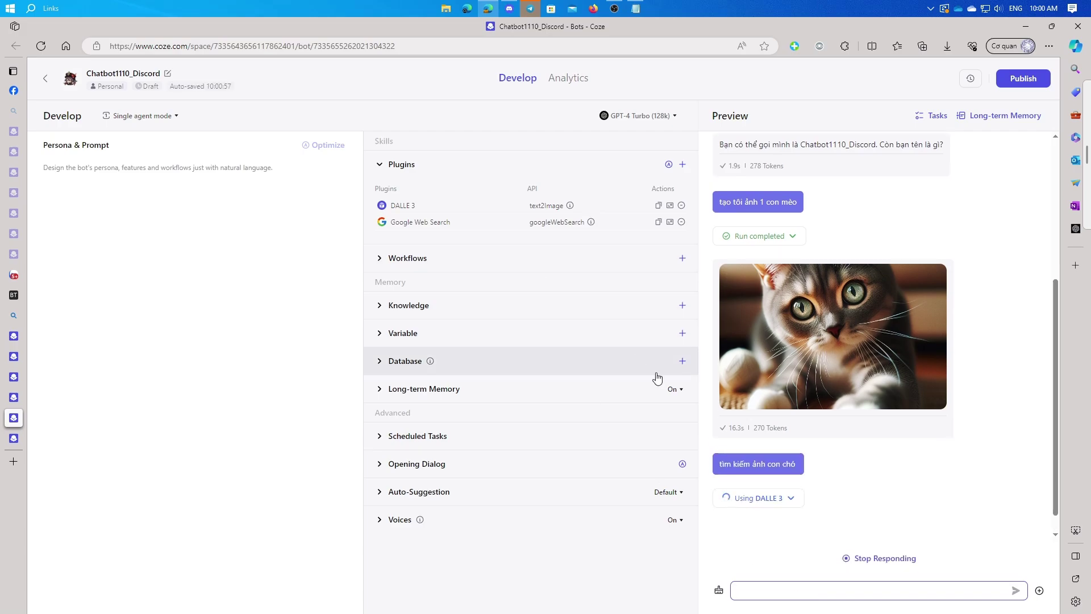
click(798, 502)
click(798, 502)
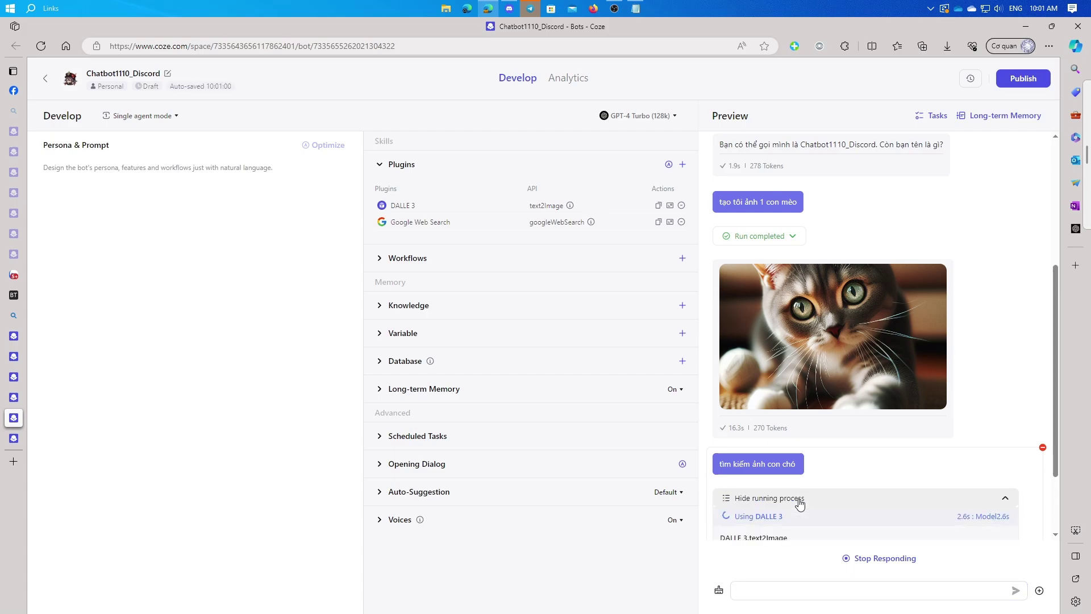
click(792, 515)
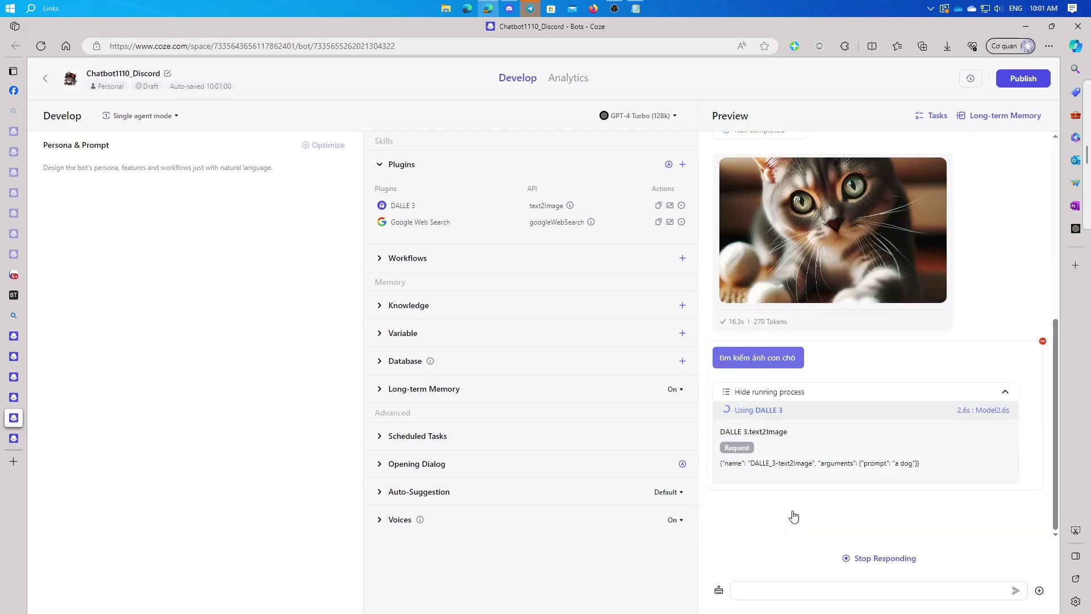
click(805, 591)
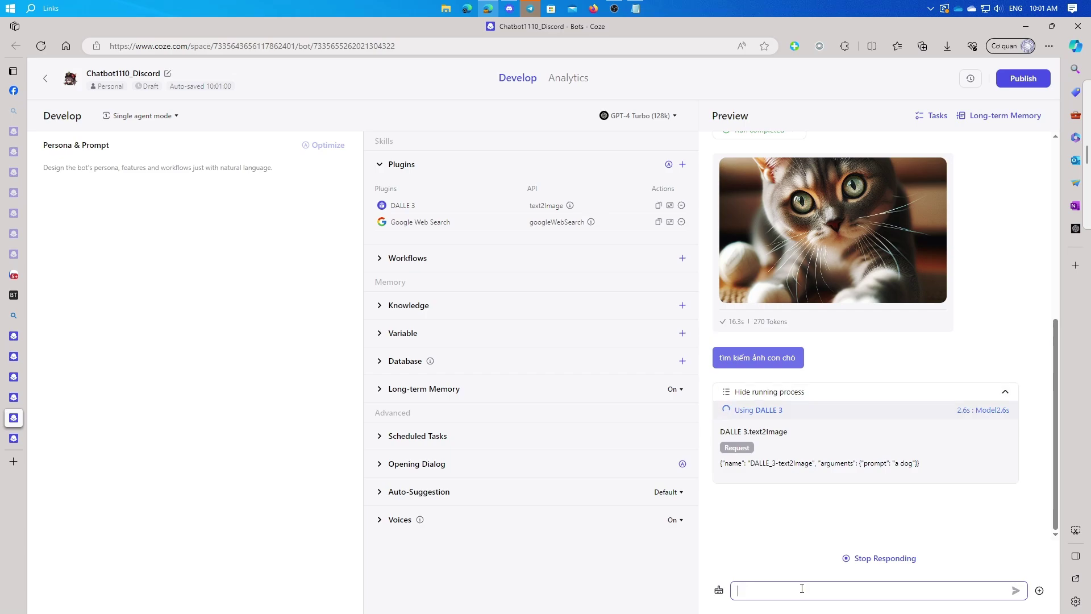
text(nghệ sĩ jack 5 củ tên thật là g)
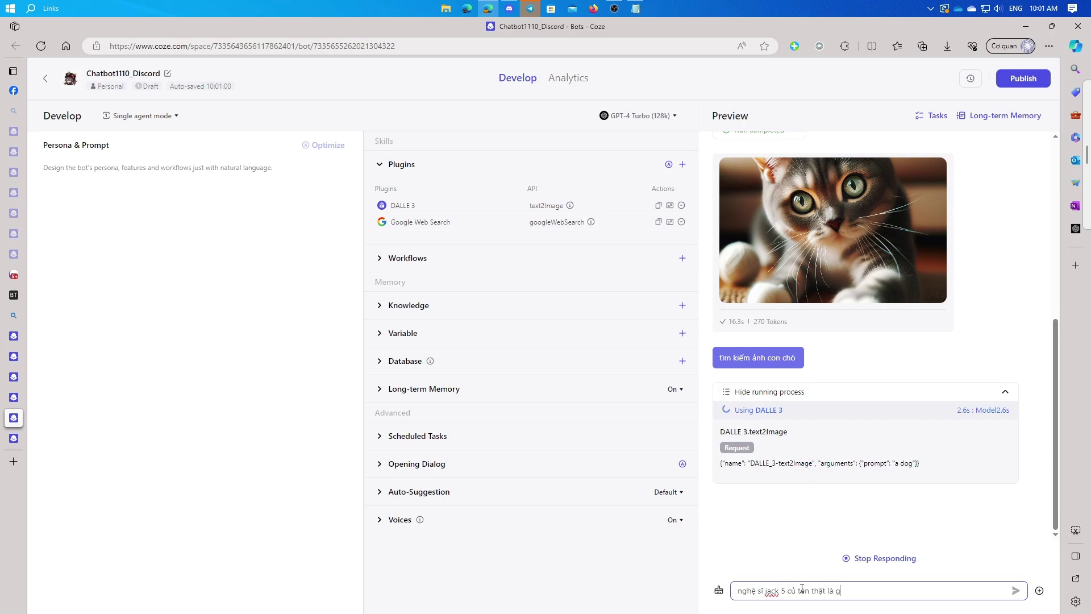
text(i)
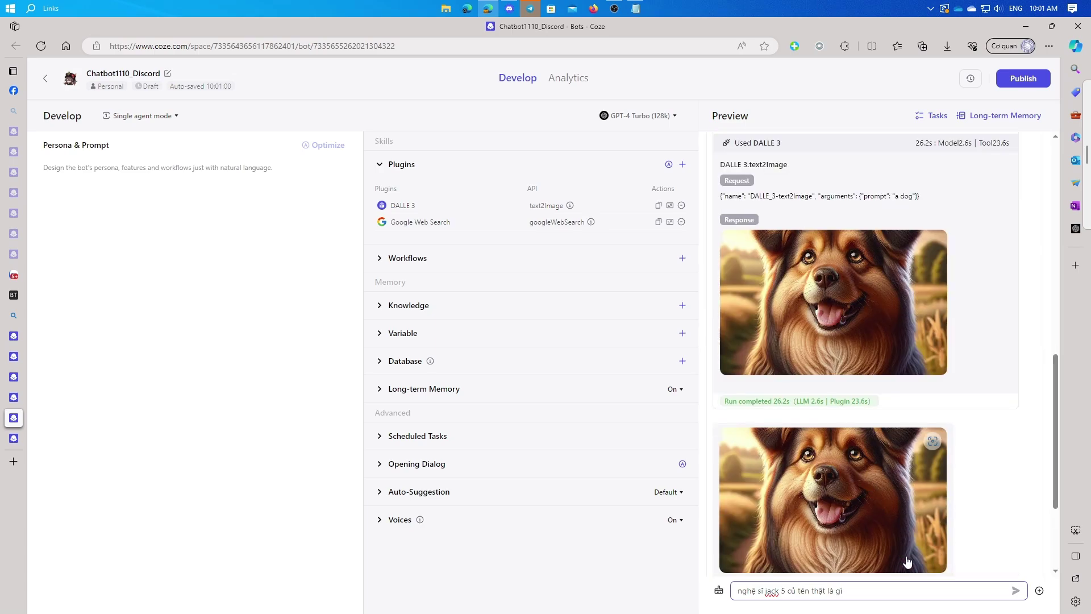
Send the Jack 5 củ real-name question and review its Google Web Search running process.
click(1013, 590)
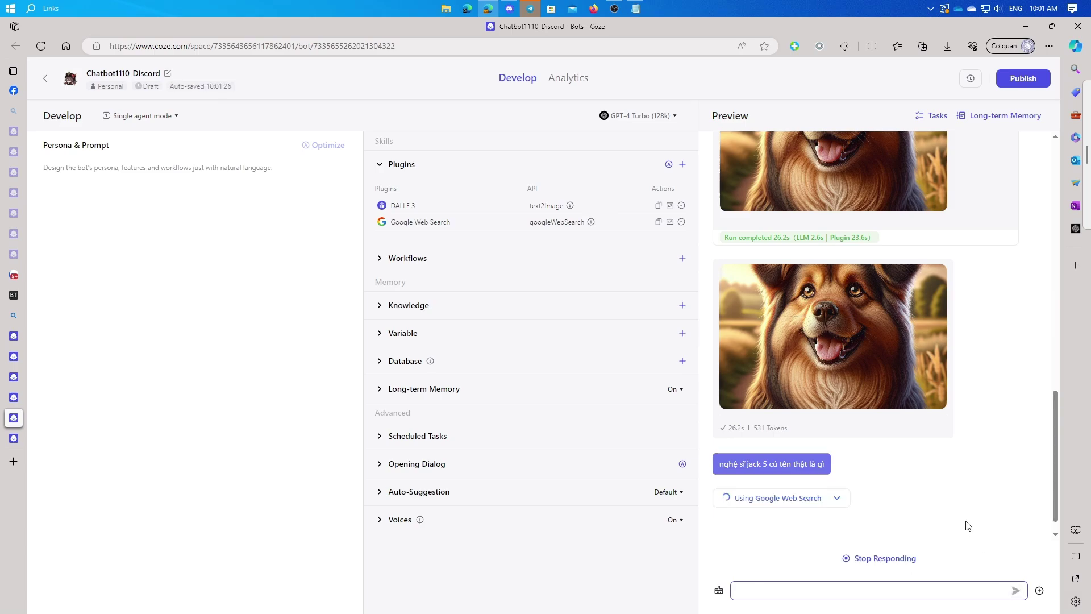
click(762, 500)
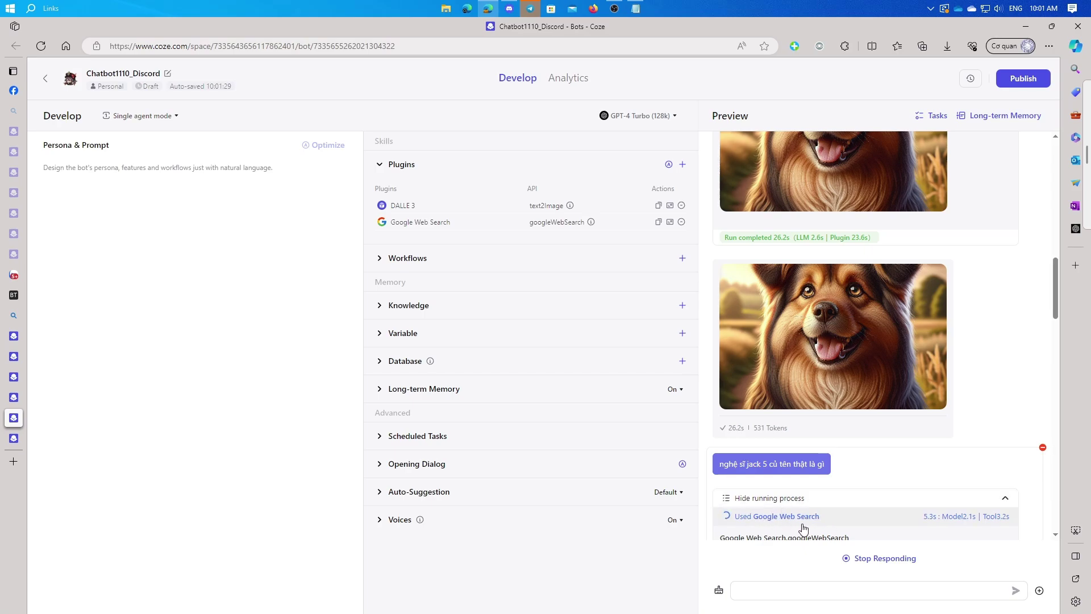
click(795, 528)
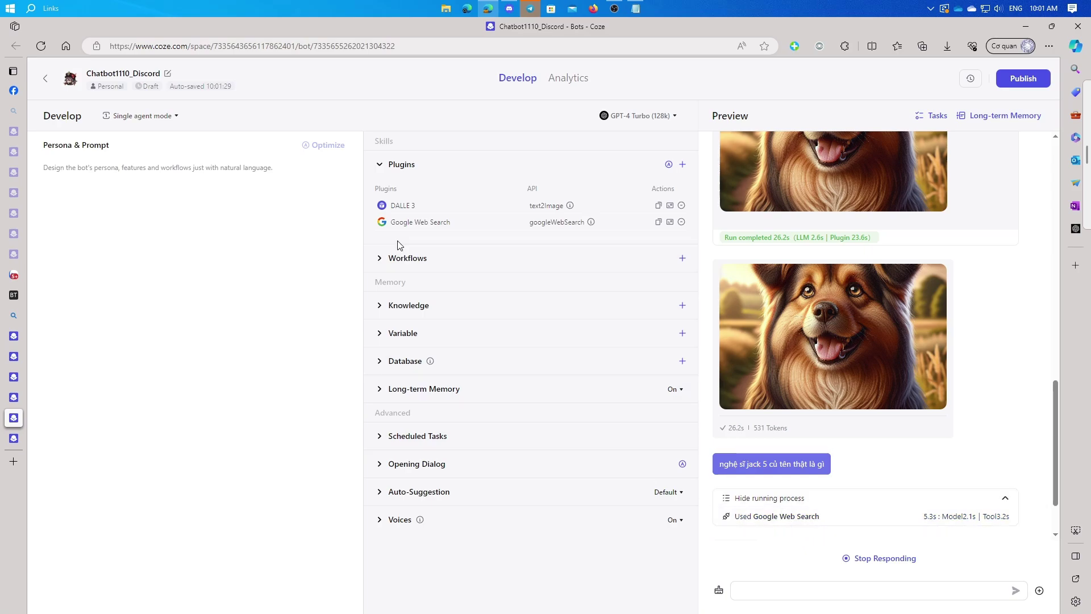
drag(459, 222, 382, 222)
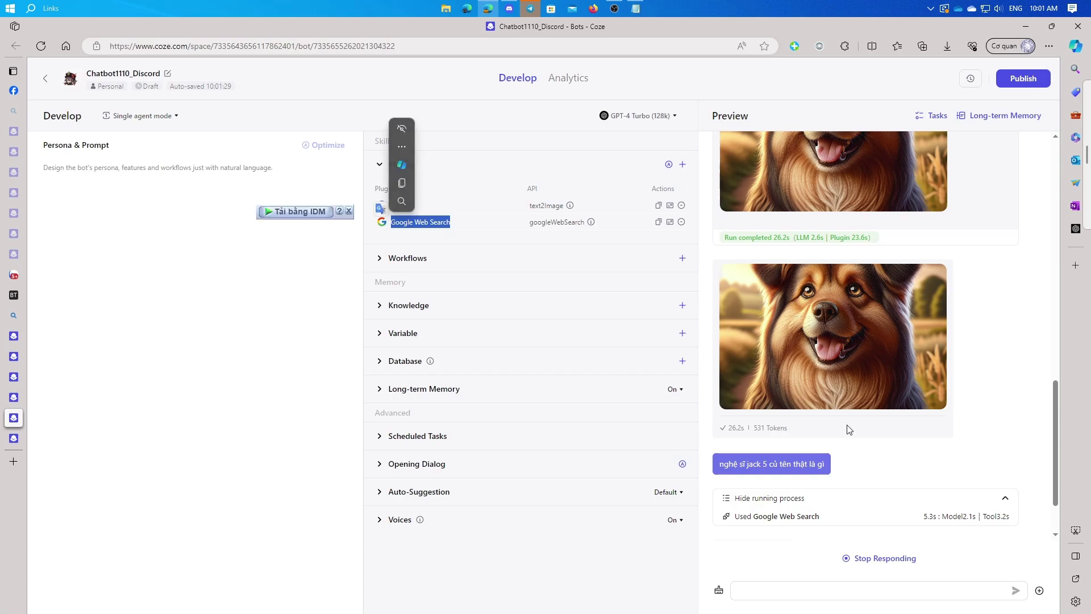
click(806, 587)
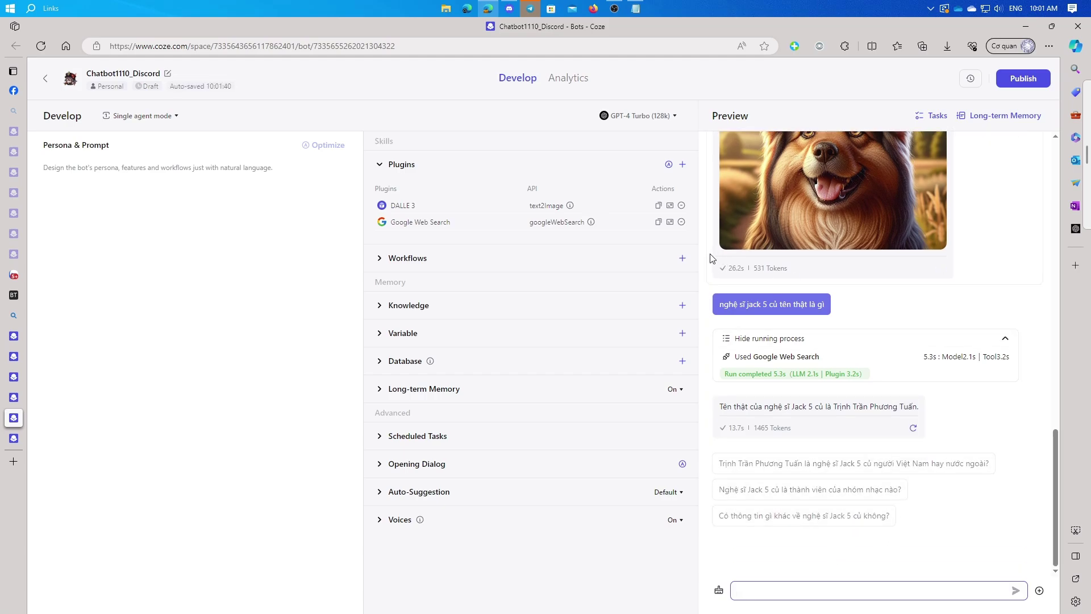
Write the note 'sau khi tùy chọn xong 1 số thông số thì bạn piblish nó ra nha'.
click(636, 8)
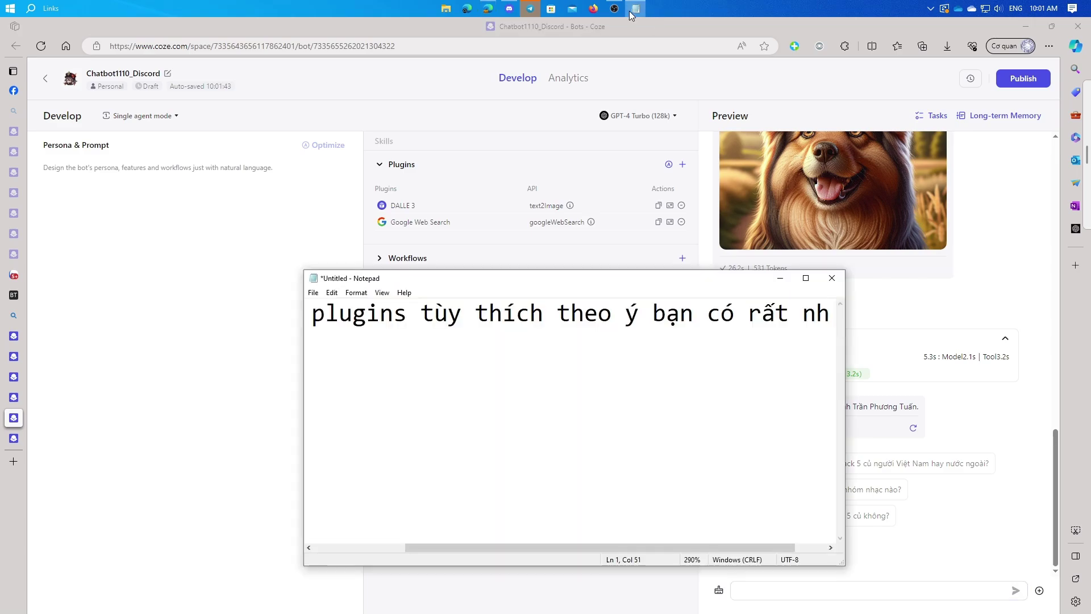
key(ctrl+a)
text(sau )
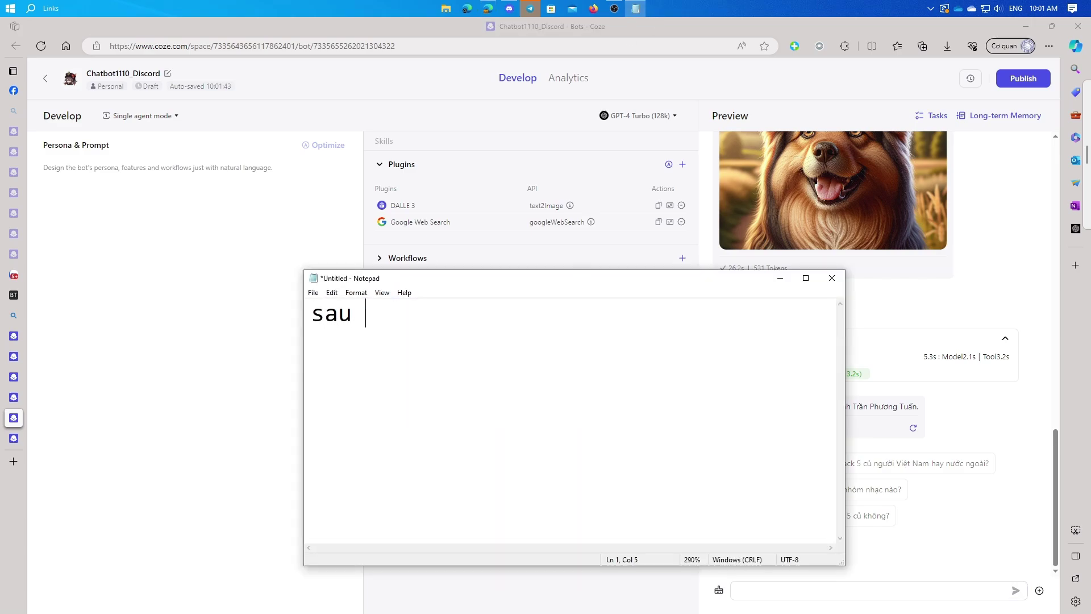
text(khi tùy chọn)
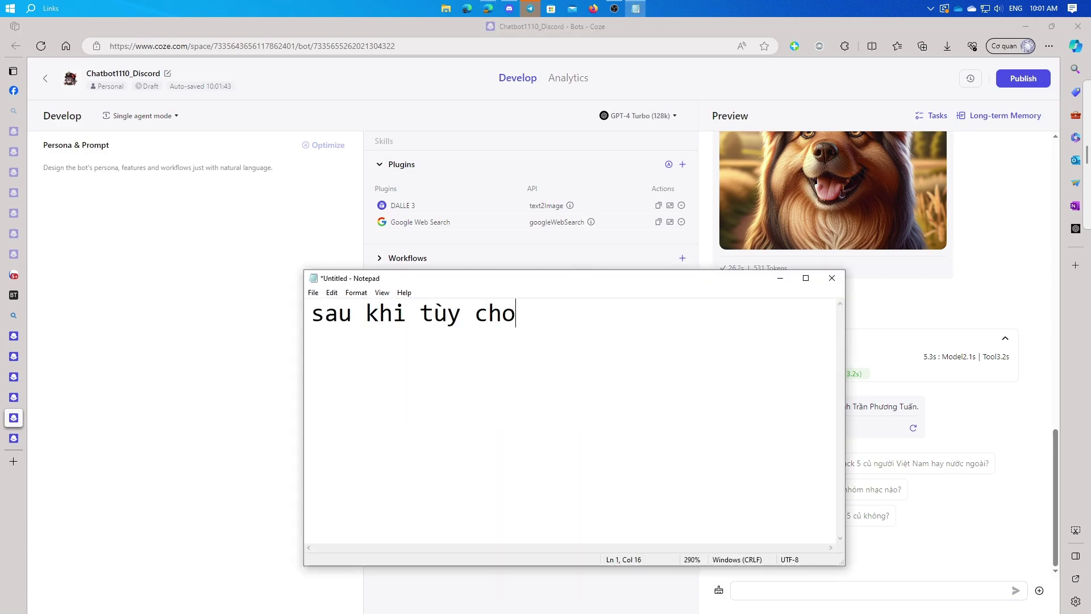
text( xong 1)
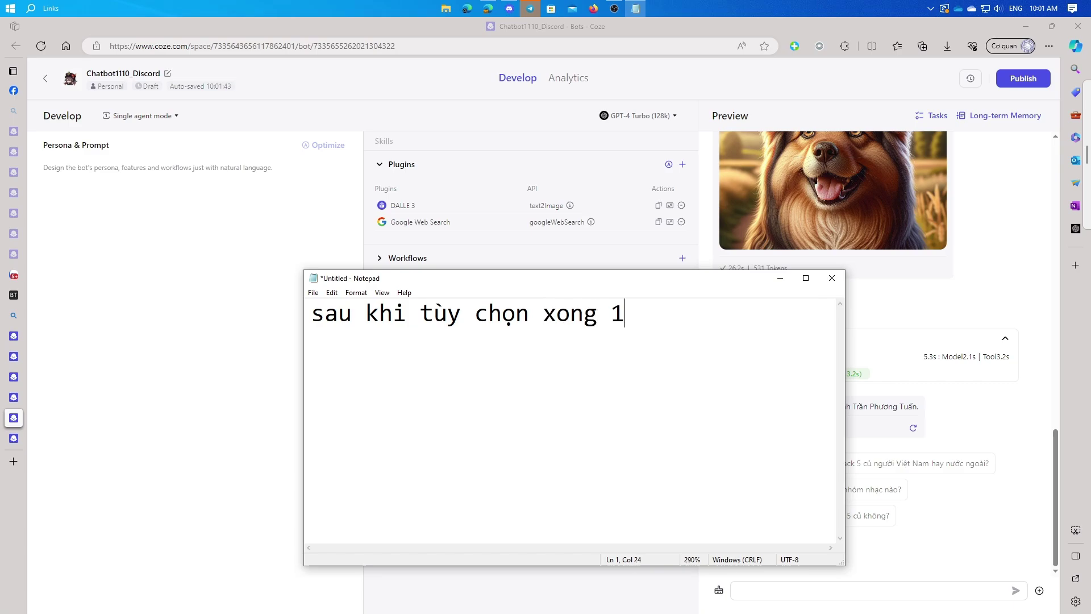
text( số thông s)
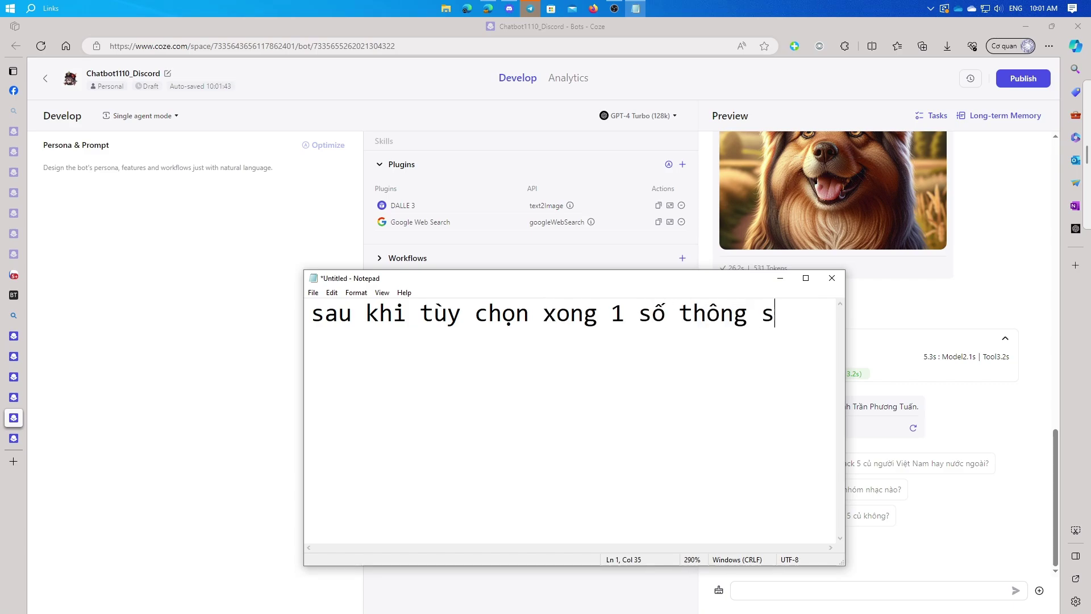
text(so)
key(BackSpace)
key(BackSpace)
text(ố)
text(thì bạ)
text(n pib)
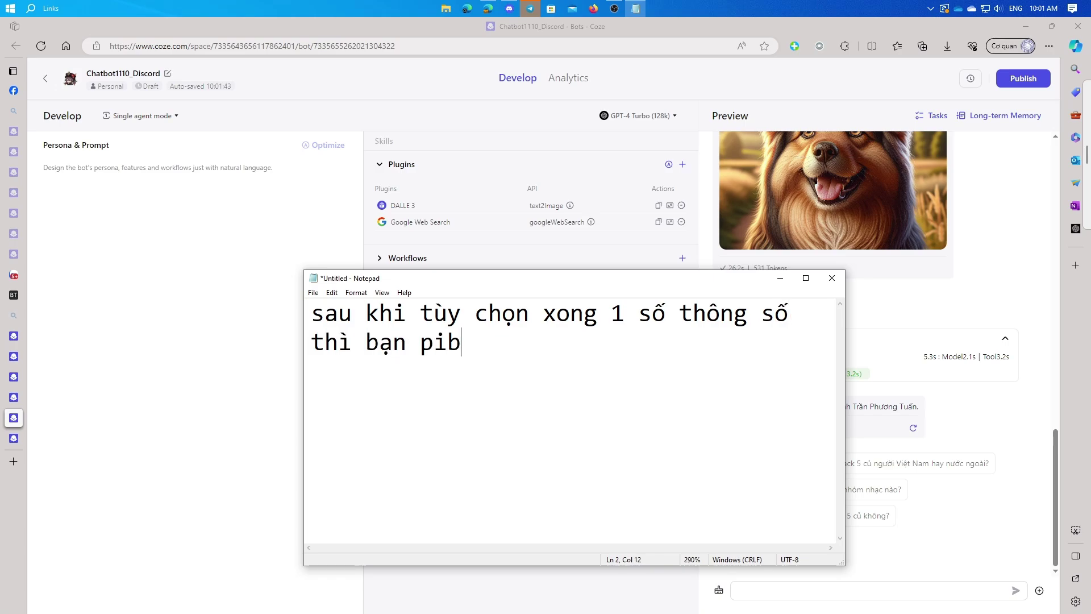
text(lish nó)
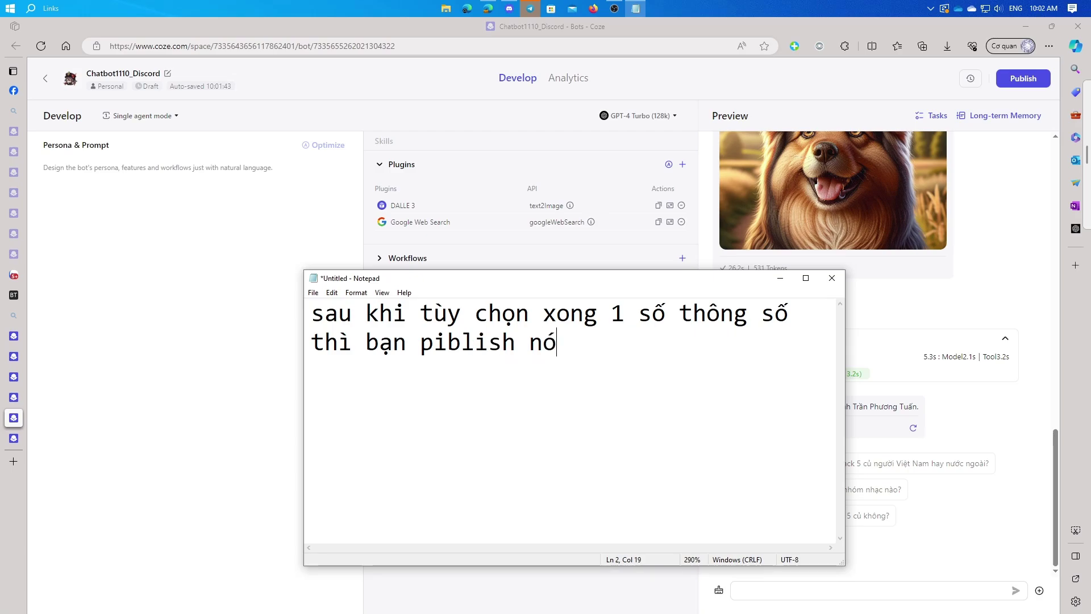
text( ra nha)
Replace the note with 'ở đây có khá nhiều tùy chọn nữa mà thôi kệ hd qua thôi'.
key(ctrl+a)
key(Delete)
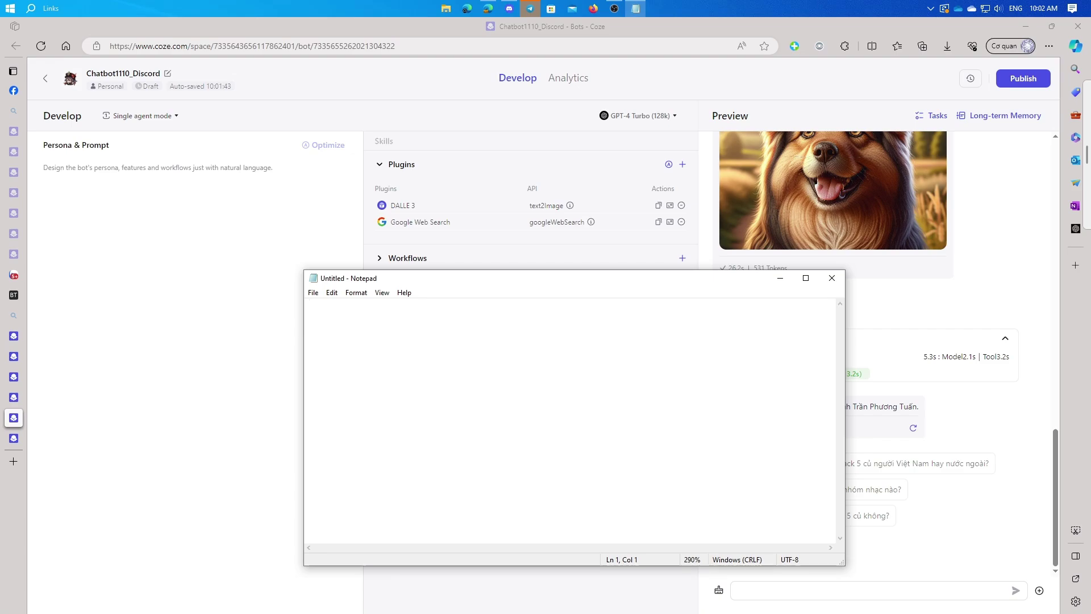
text(ở đây cók)
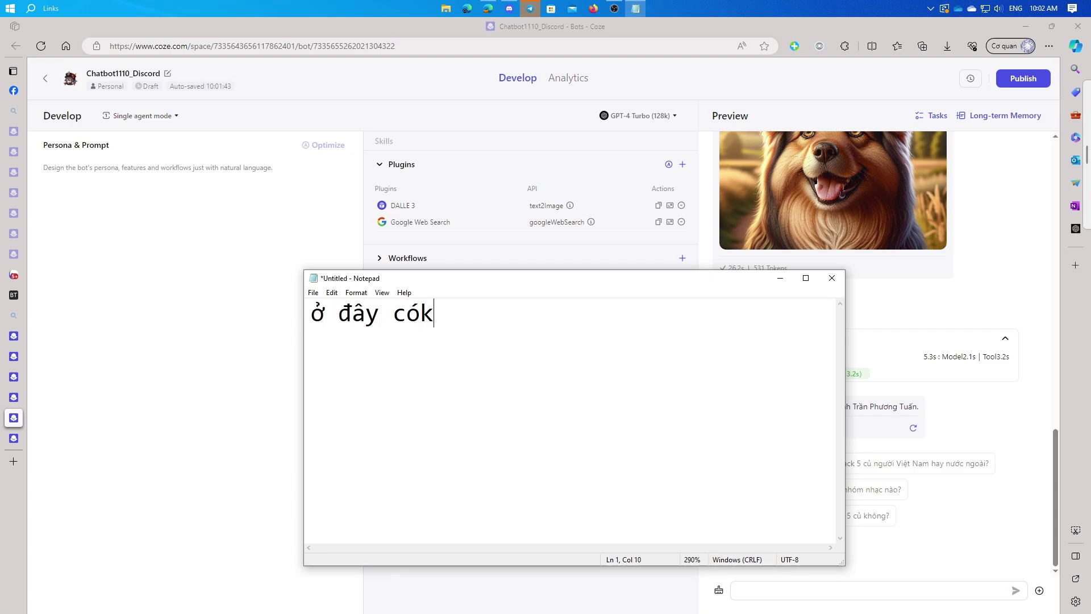
text(has)
key(BackSpace)
key(BackSpace)
key(BackSpace)
key(BackSpace)
text(khá n)
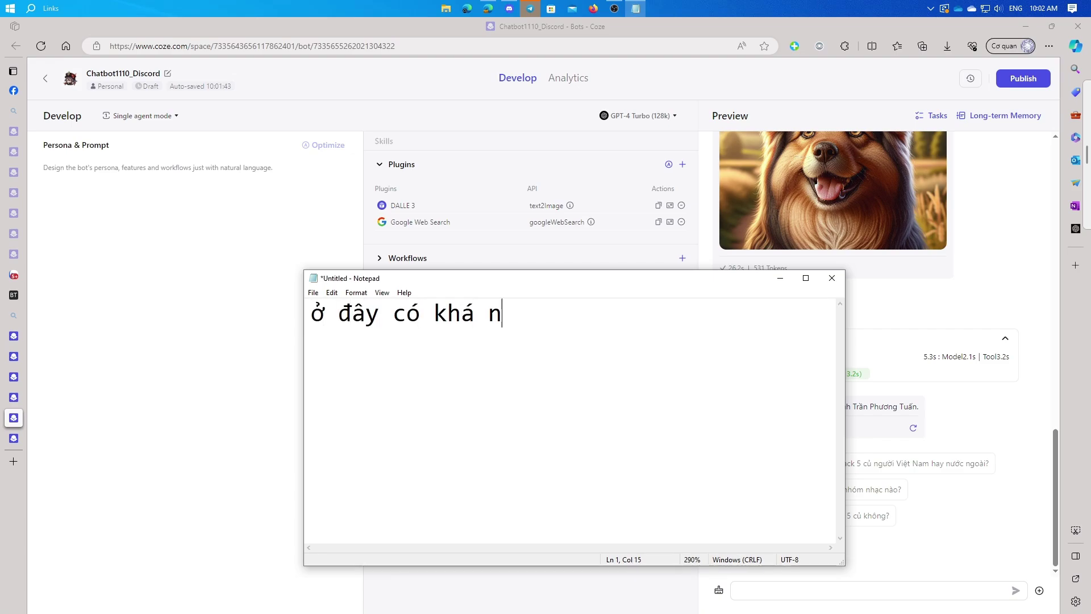
text(hiều tùy )
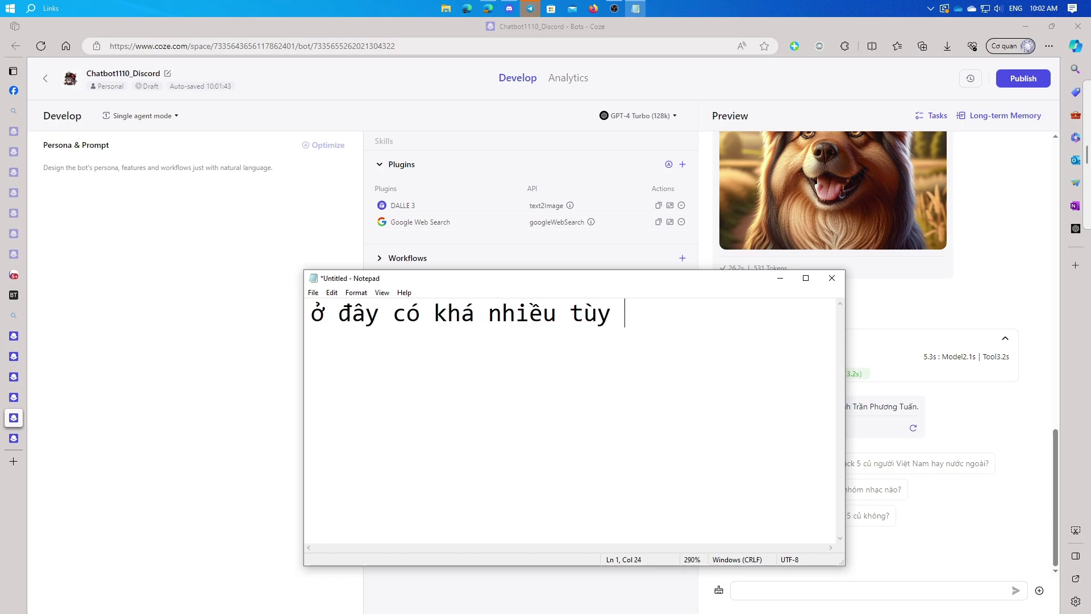
text(chọn n)
key(BackSpace)
key(BackSpace)
text(n nữa mà th)
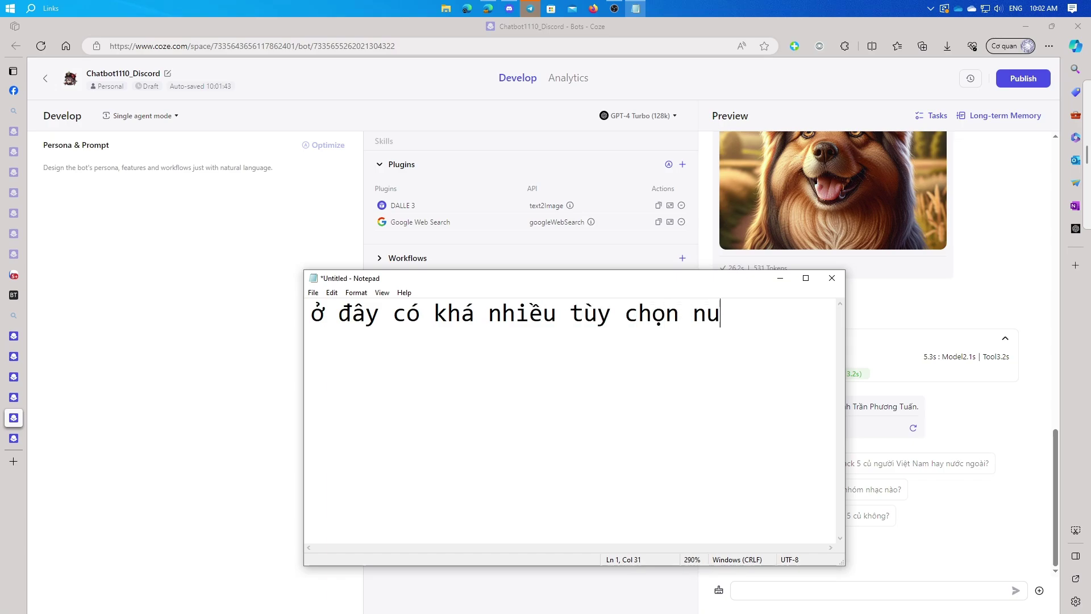
text(ôi kệ)
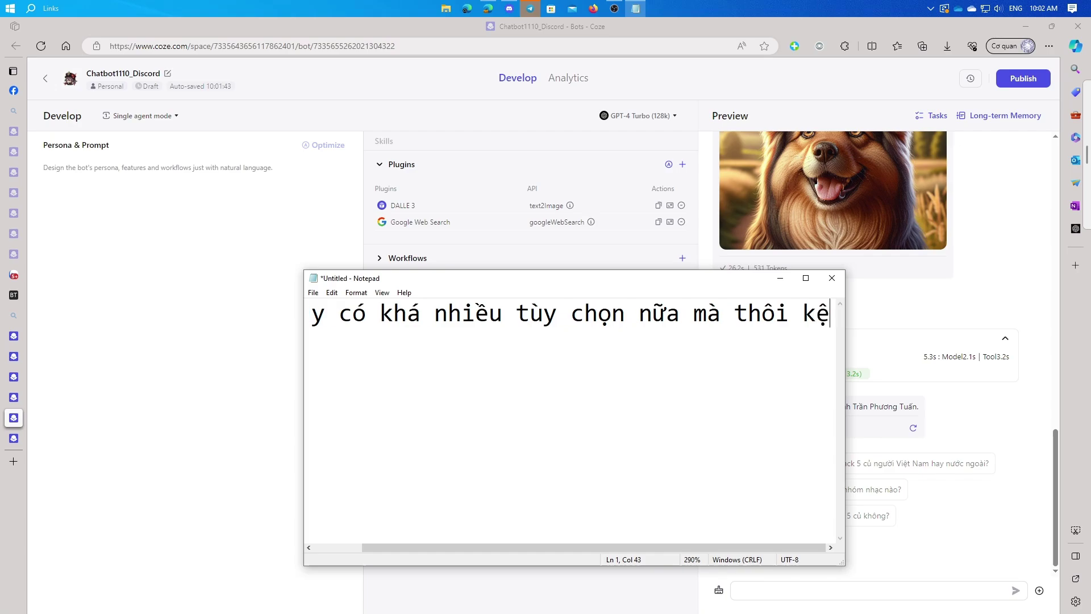
text( hd qua thôi)
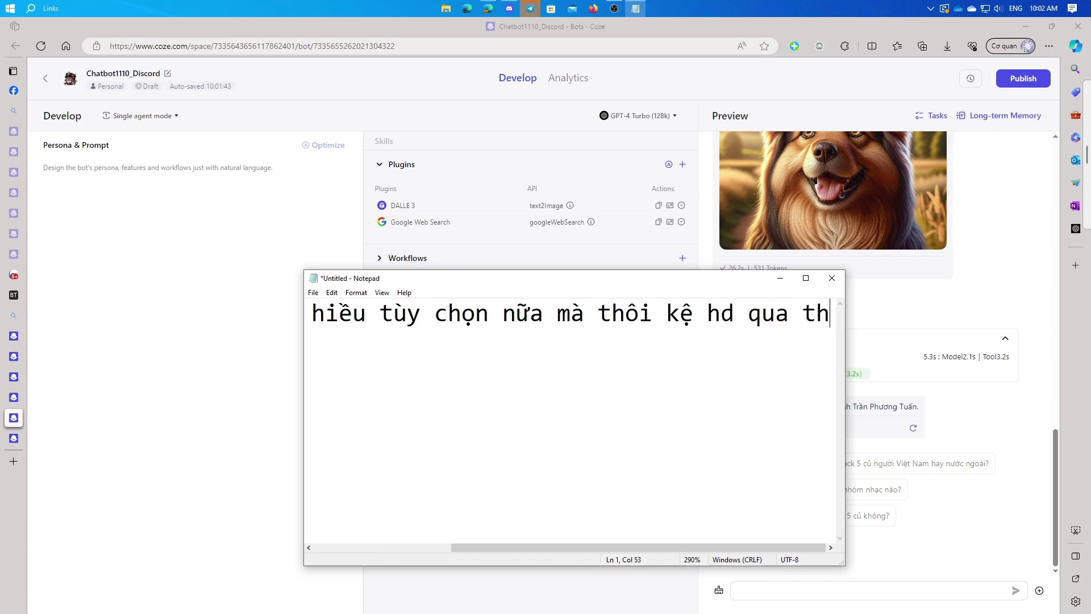
Clear the note to blank lines and open the bot's Publish page in Coze.
key(ctrl+a)
key(Return)
key(Return)
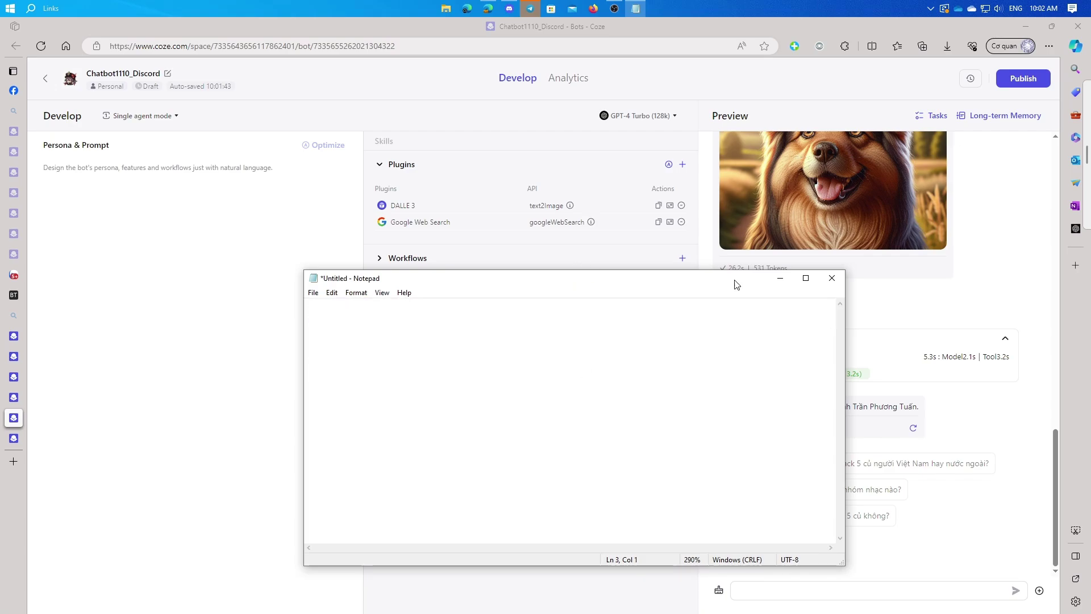
click(1014, 238)
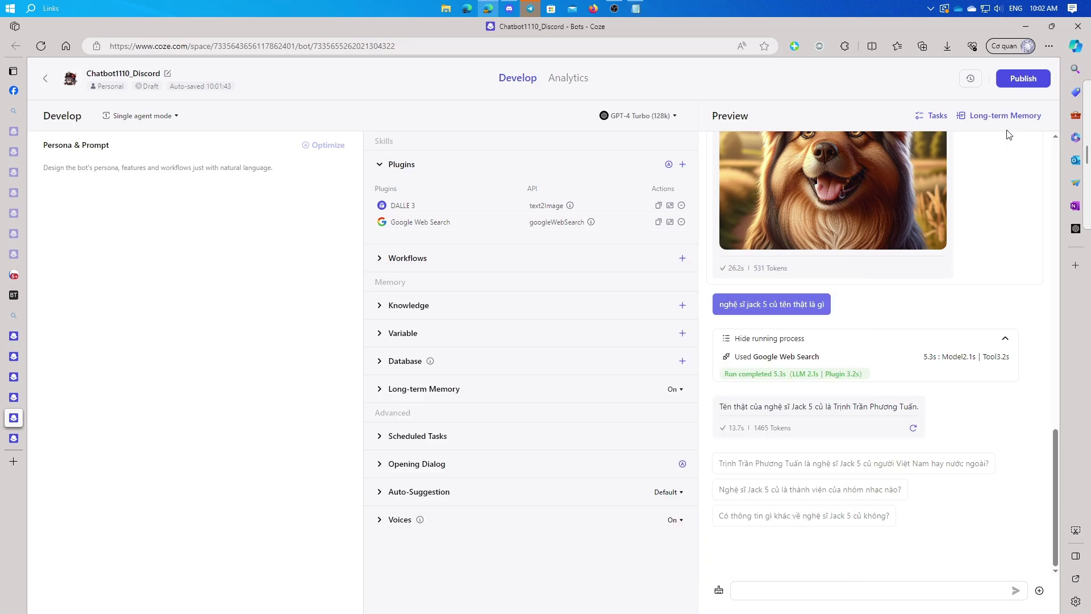
click(1023, 82)
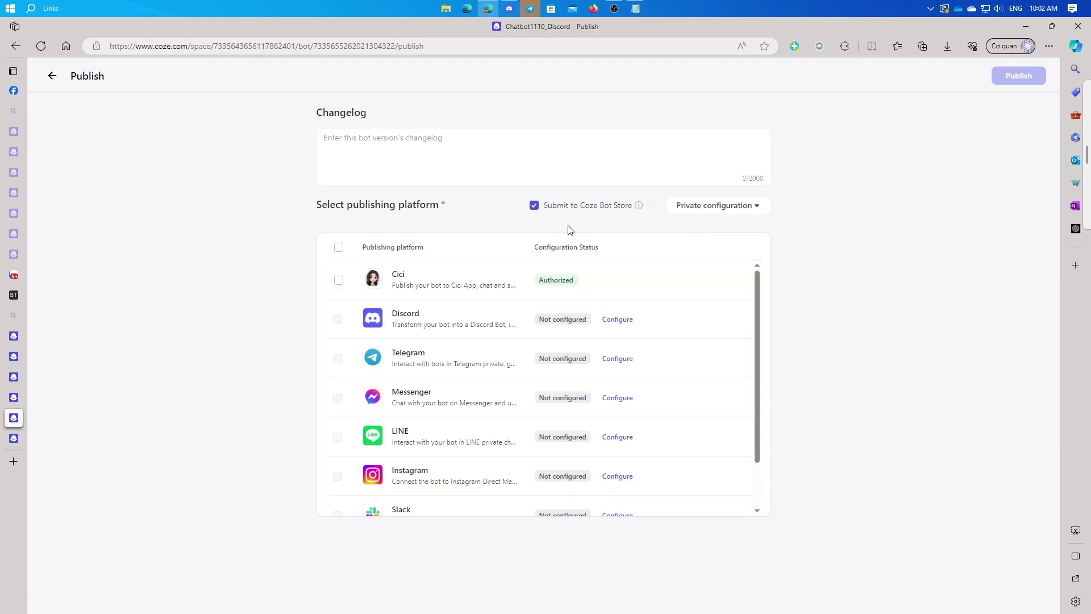
Write the note 'chọn nền tảng để dùng thì ban nãy mik có thử trên tele r giờ discord nha'.
click(628, 10)
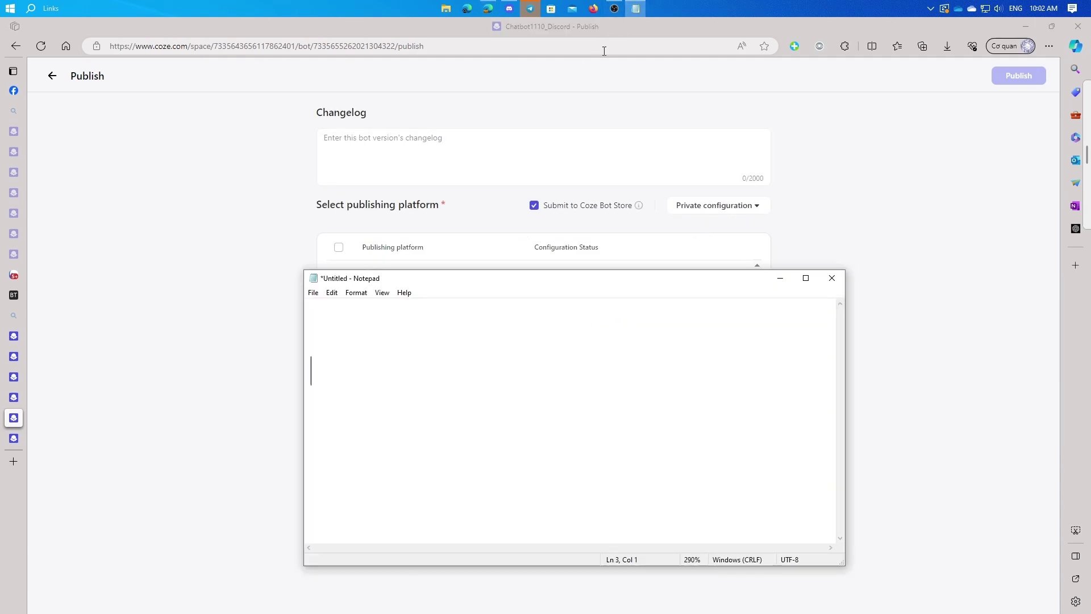
text(chọn )
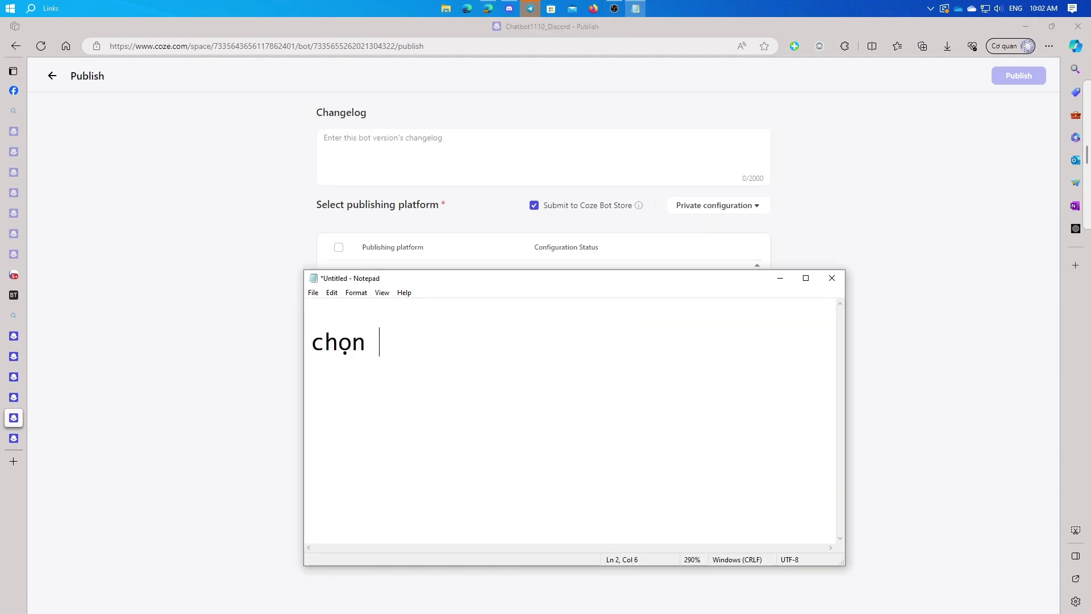
text(nền tảnh d)
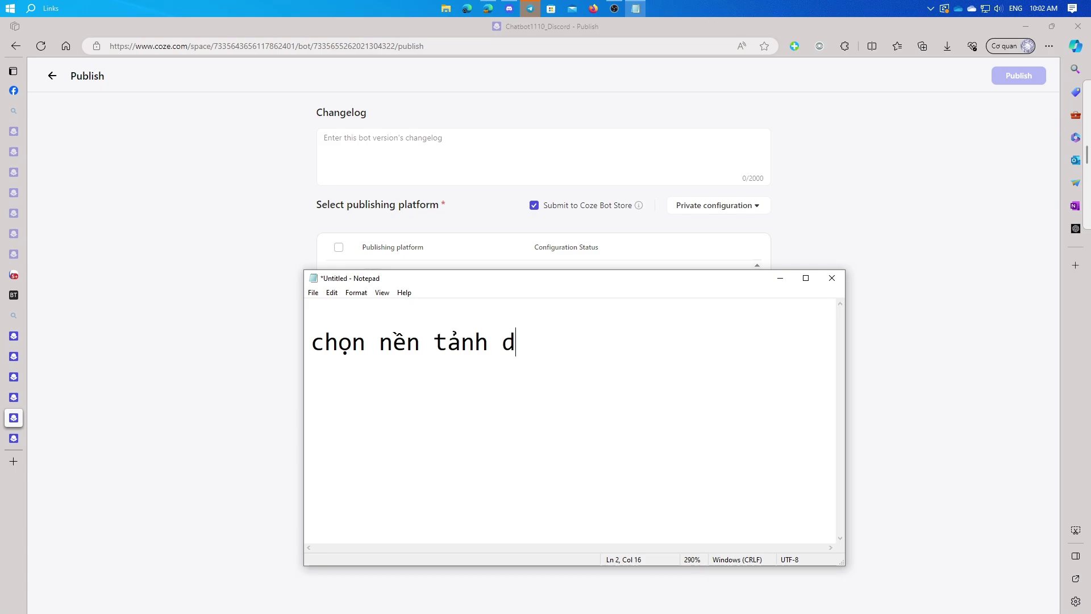
key(BackSpace)
key(BackSpace)
key(BackSpace)
text(g để dùng)
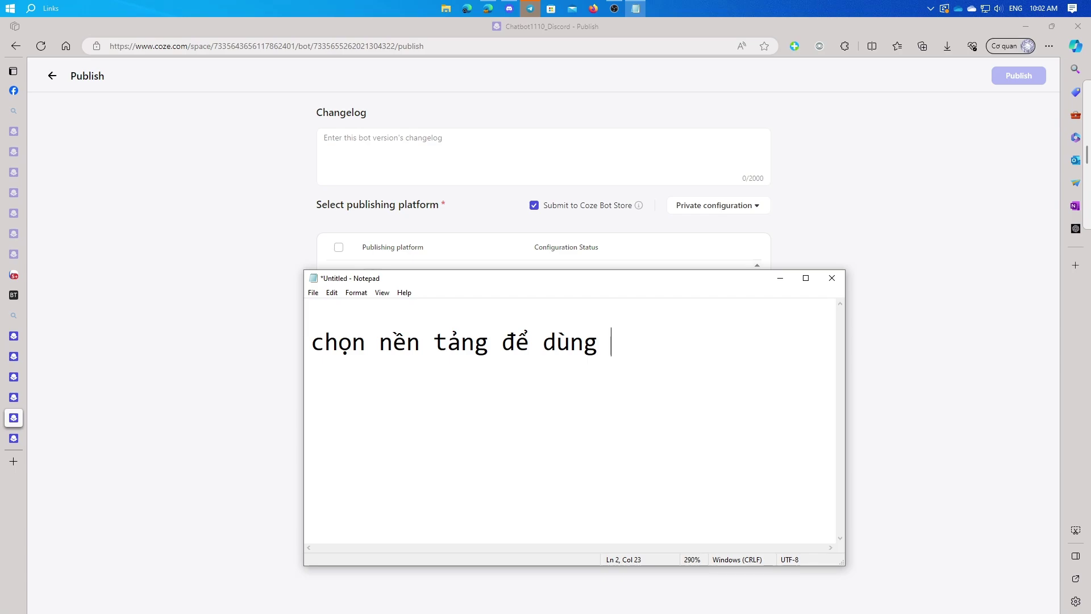
text( thì ban nãy)
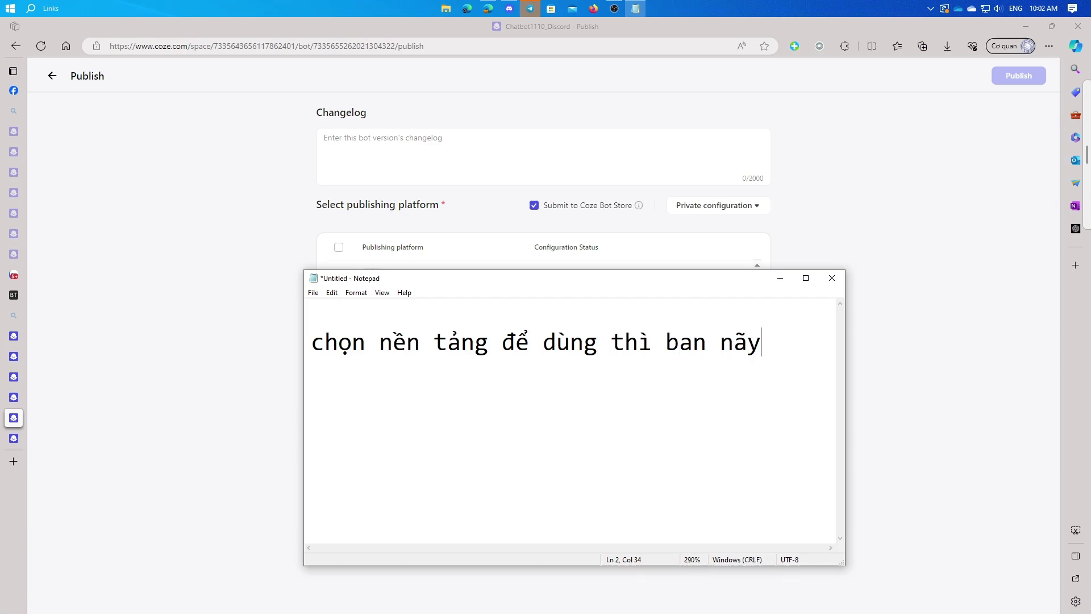
text( mik có t)
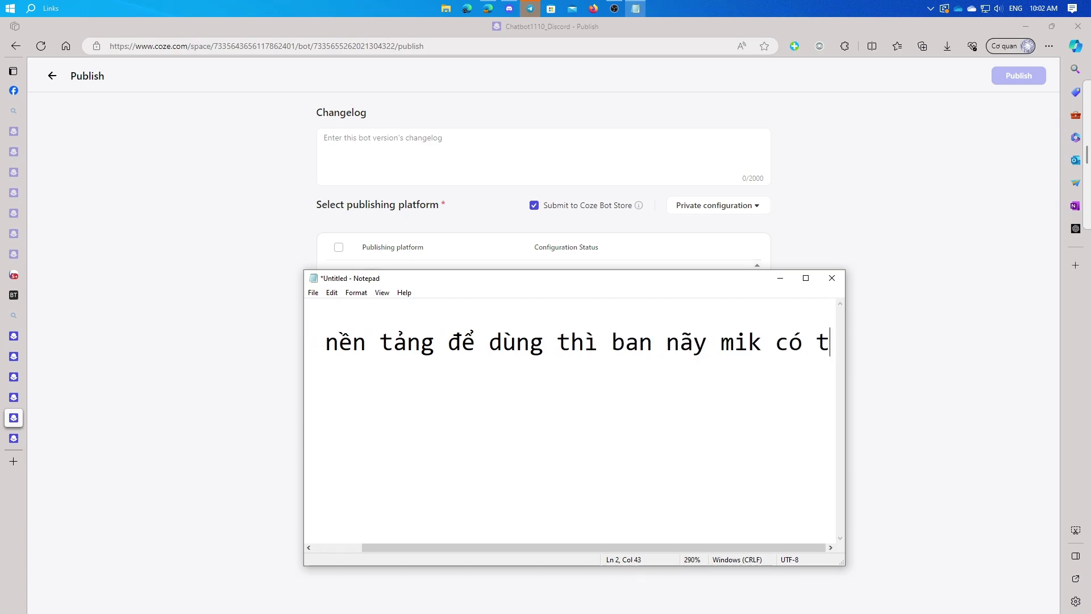
text(hử trs)
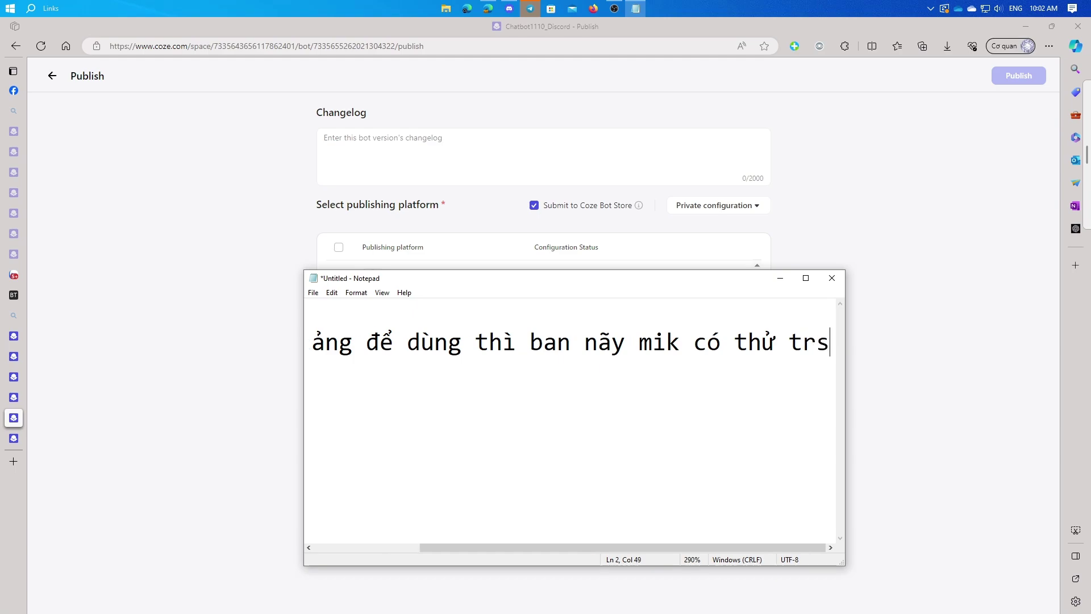
text(n tele )
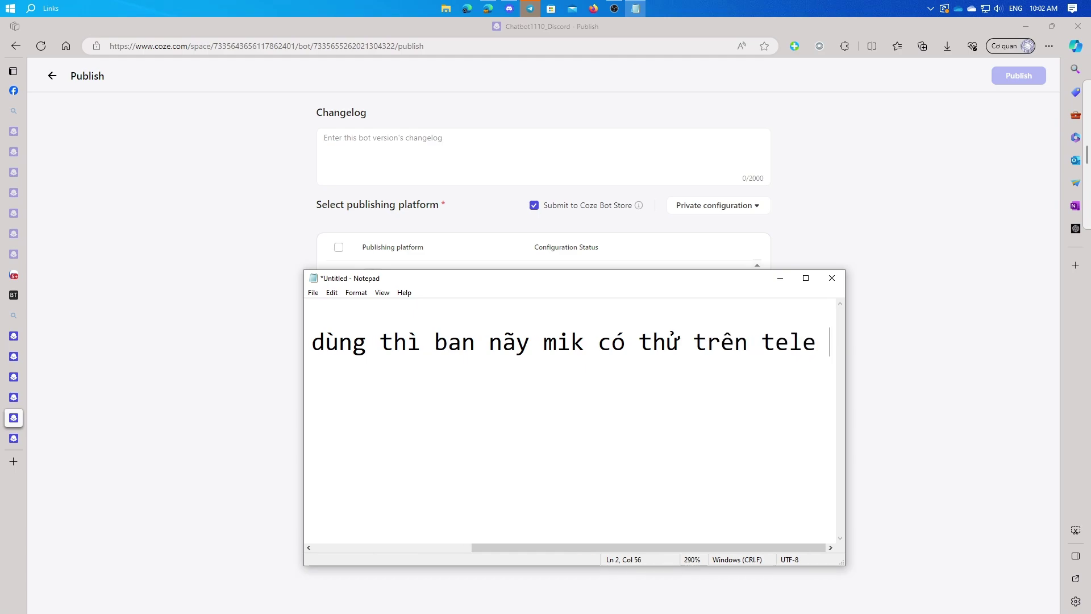
text(r giờ di)
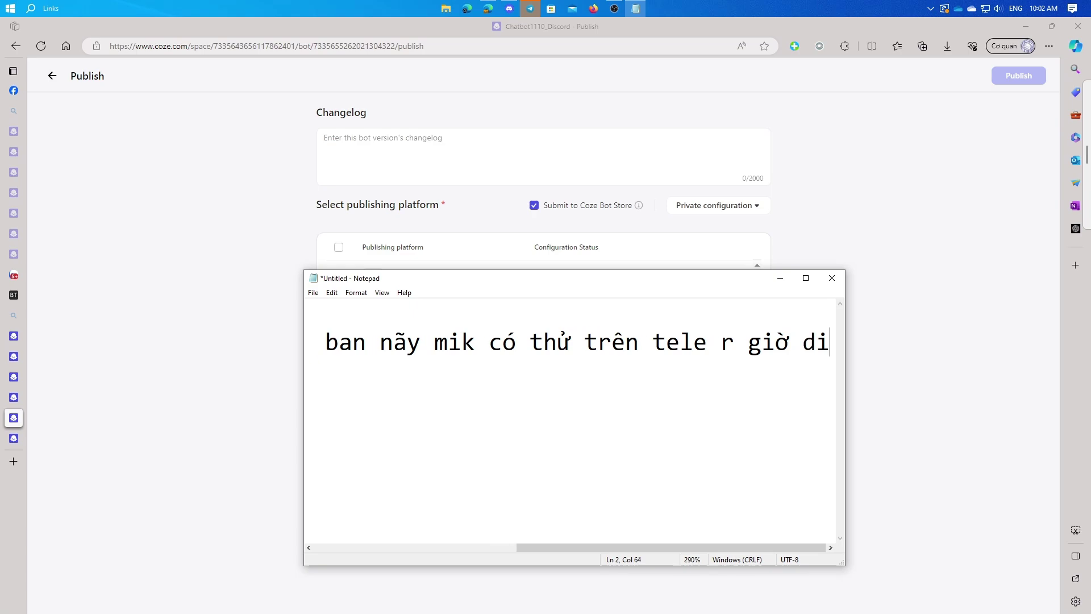
text(scord nha)
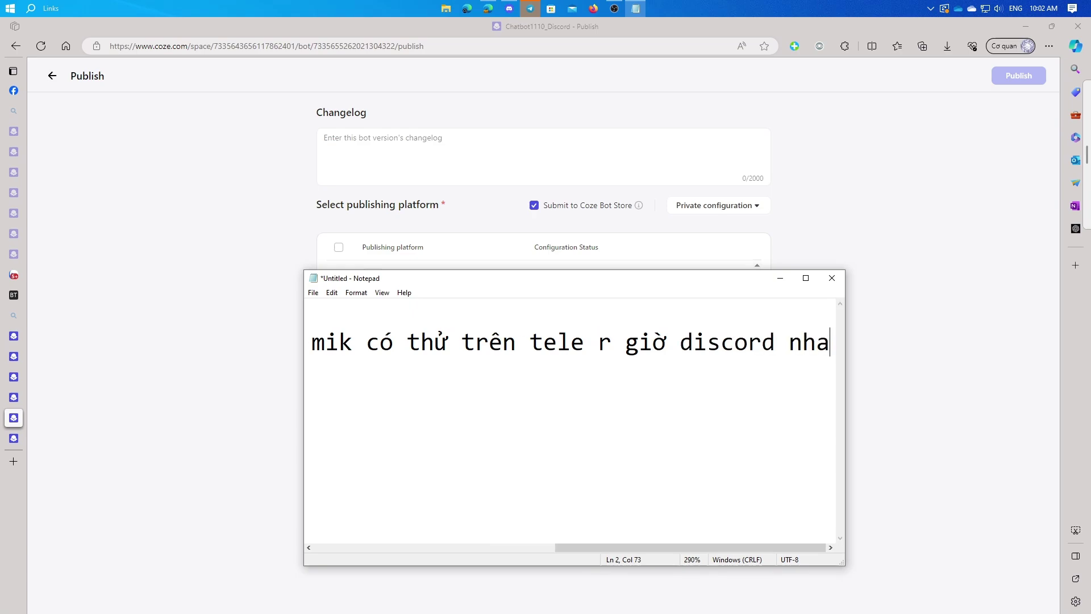
In the Telegram test bot chat, ask 'bây giờ việt nam là mấy giờ'.
click(528, 11)
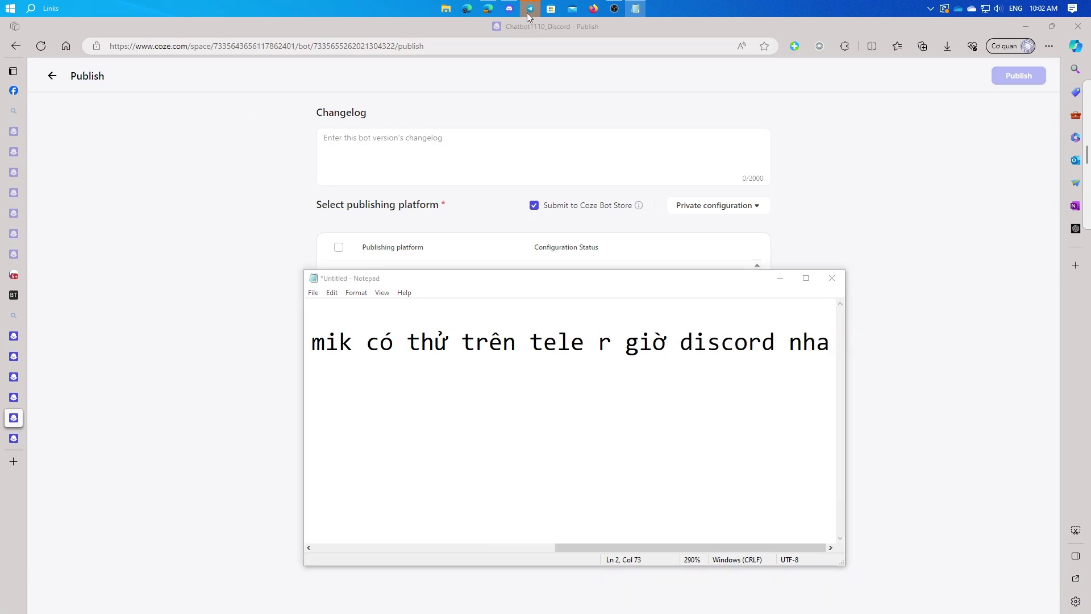
click(21, 194)
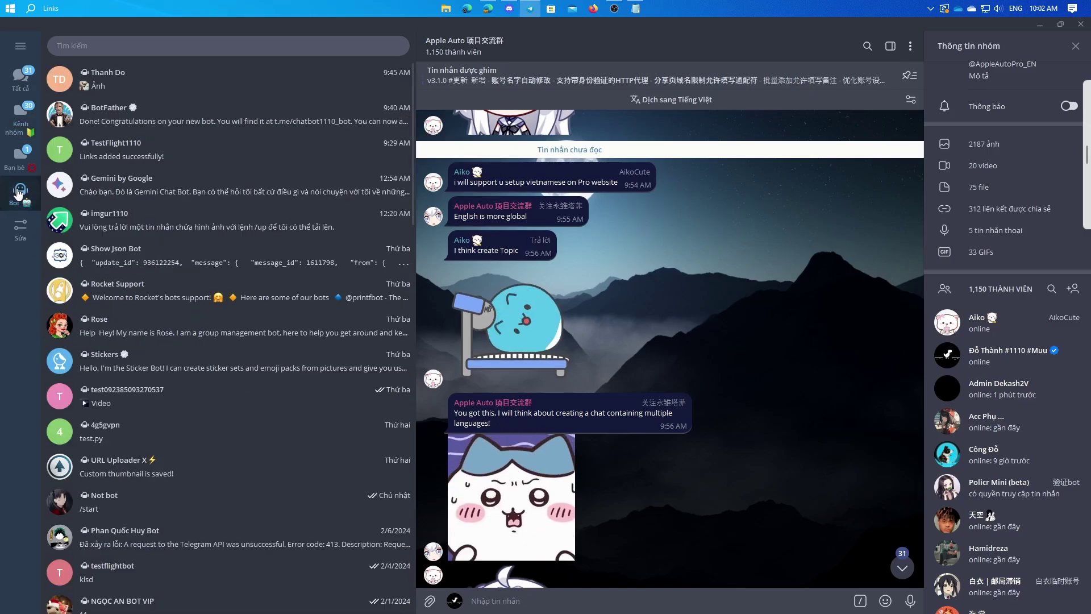
click(136, 74)
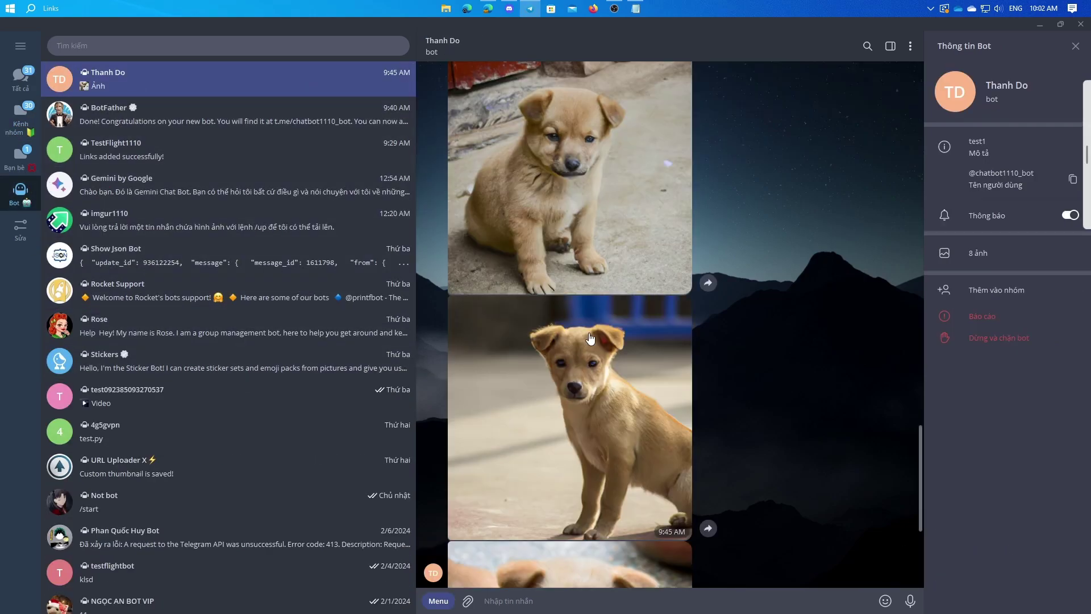
scroll(587, 323, up, 10)
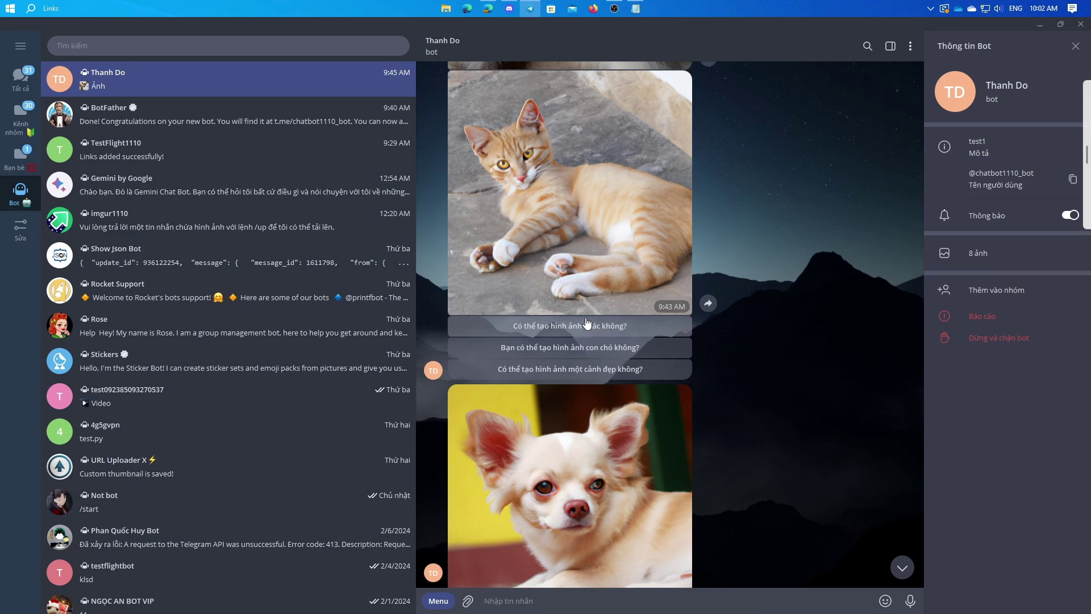
text(bây giờ việt nam là mấy giờ)
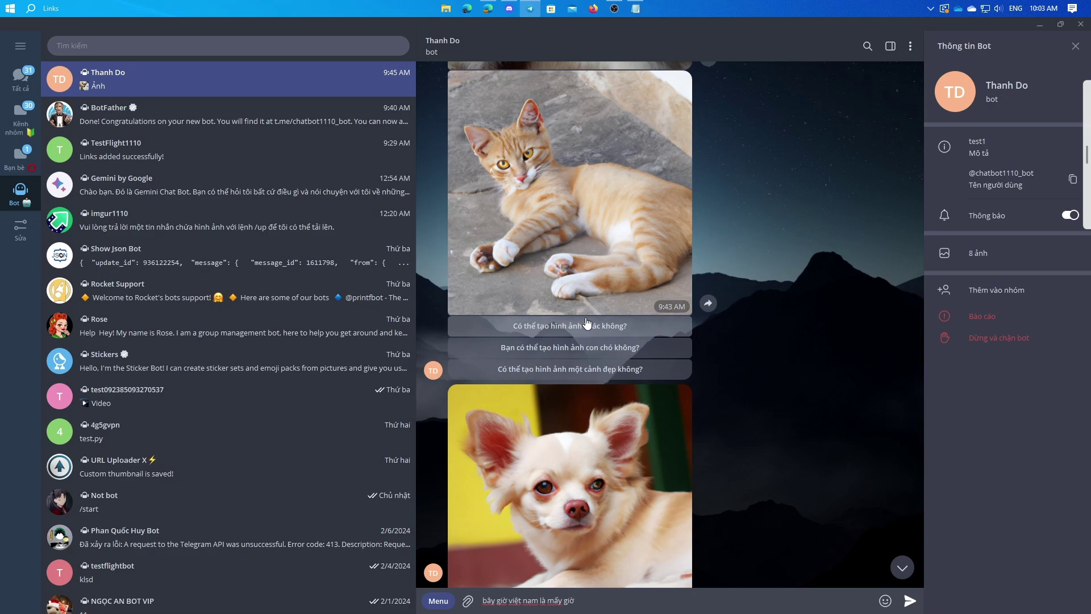
key(Return)
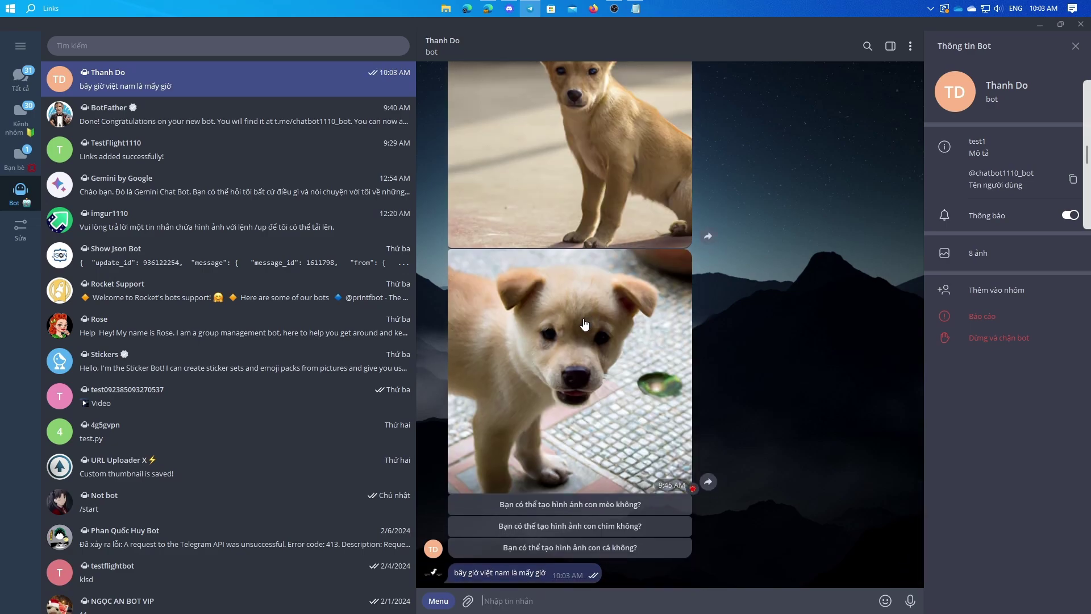
Review the bot's '09:36 sáng' reply, drafting then deleting the comment 'co vẻ sai :)'.
scroll(583, 324, up, 1)
scroll(580, 324, down, 1)
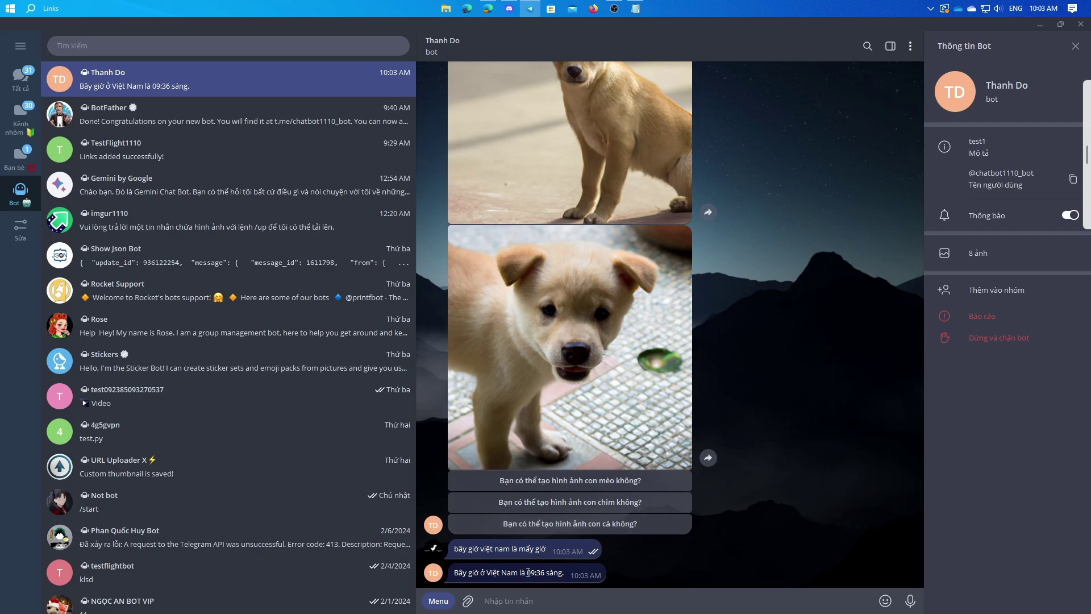
drag(526, 572, 569, 573)
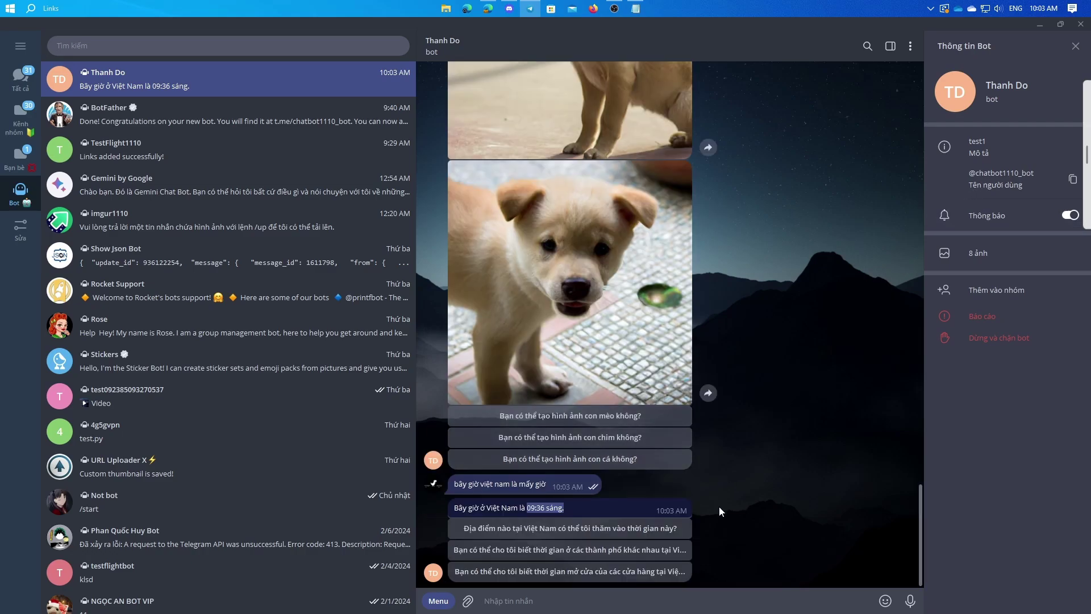
click(682, 540)
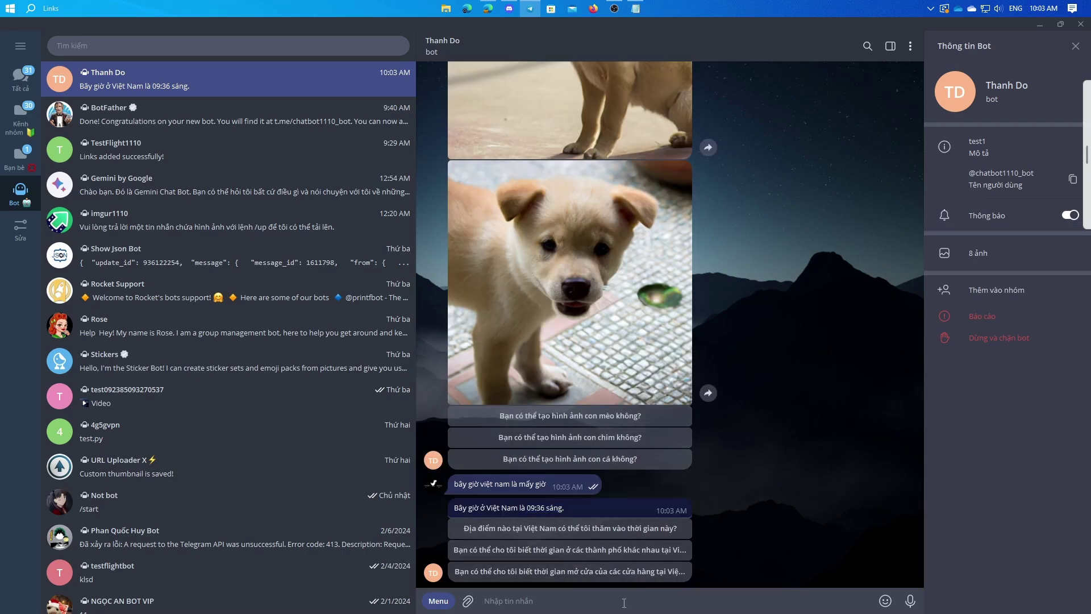
text(co)
text( vẻ sai :))
key(ctrl+a)
key(BackSpace)
text(c)
key(BackSpace)
scroll(553, 383, up, 15)
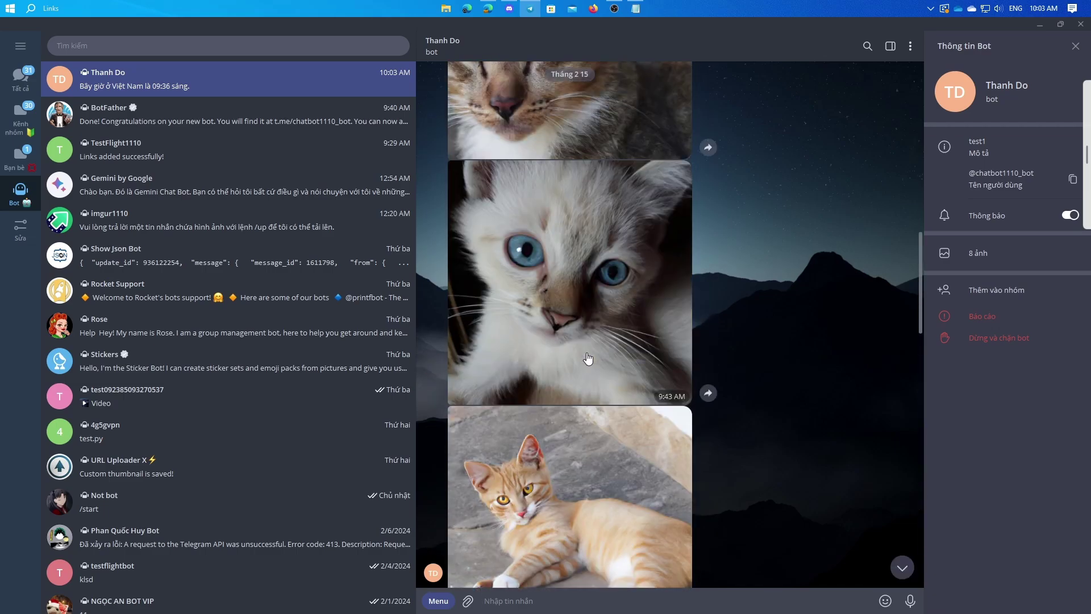
scroll(588, 358, up, 10)
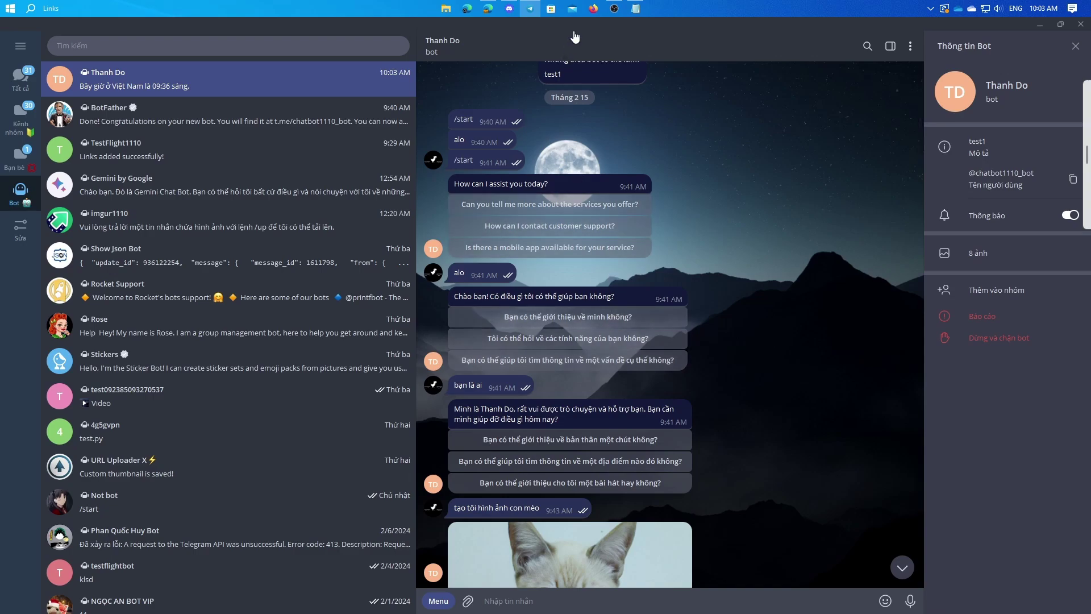
Open Configure on the Publish page's Discord row and focus the bot token field.
click(489, 9)
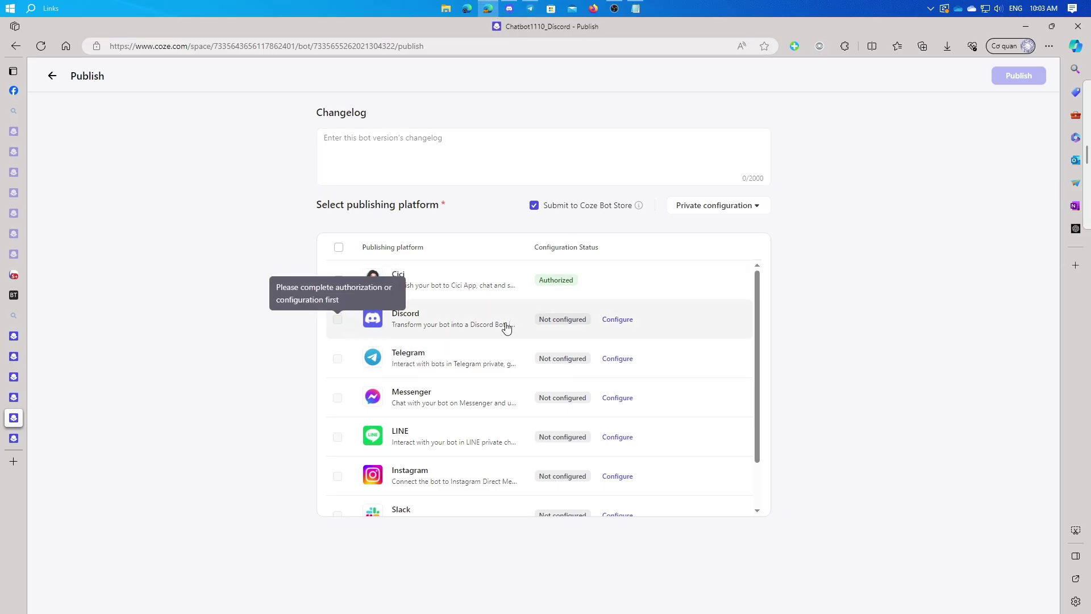
click(618, 319)
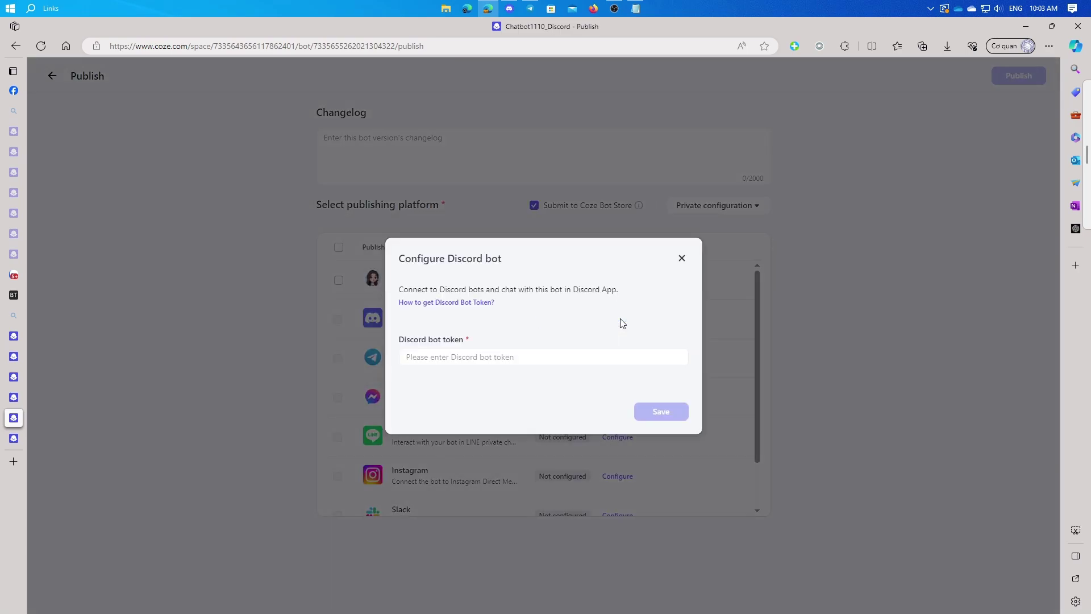
click(513, 350)
double_click(446, 341)
click(450, 345)
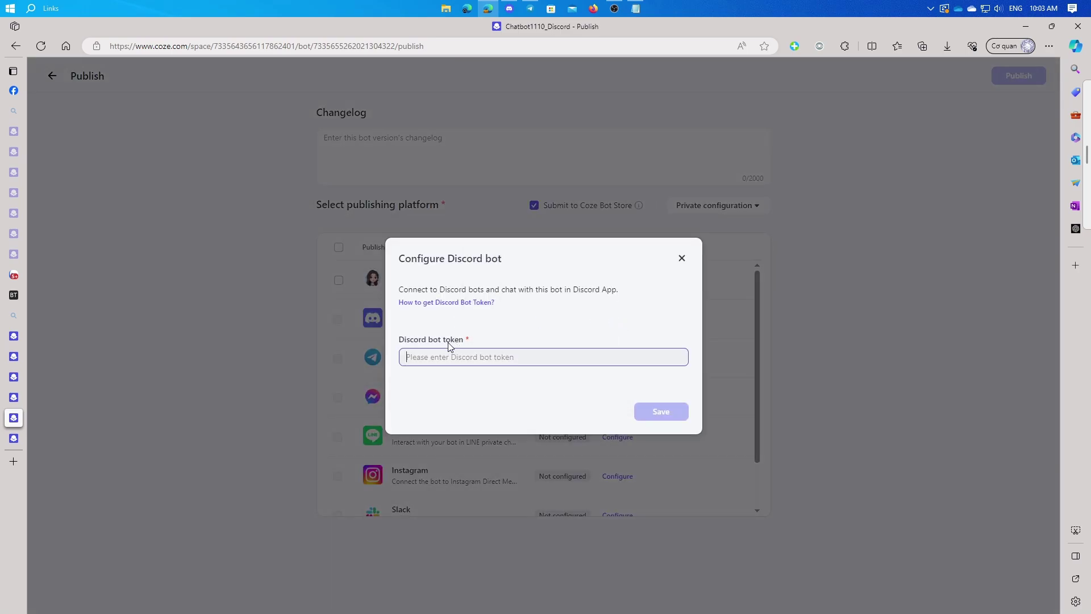
click(13, 461)
Search 'discord dev', open the Discord Developer Portal, and look over CHAT_GPT's OAuth2 page.
text(discord d)
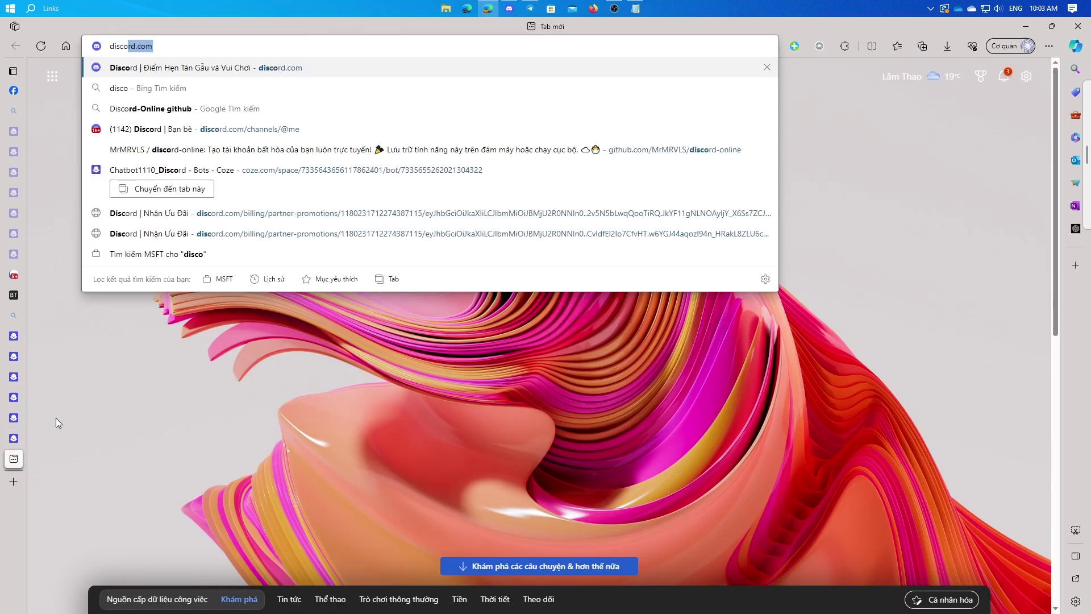
text(eveloper portal)
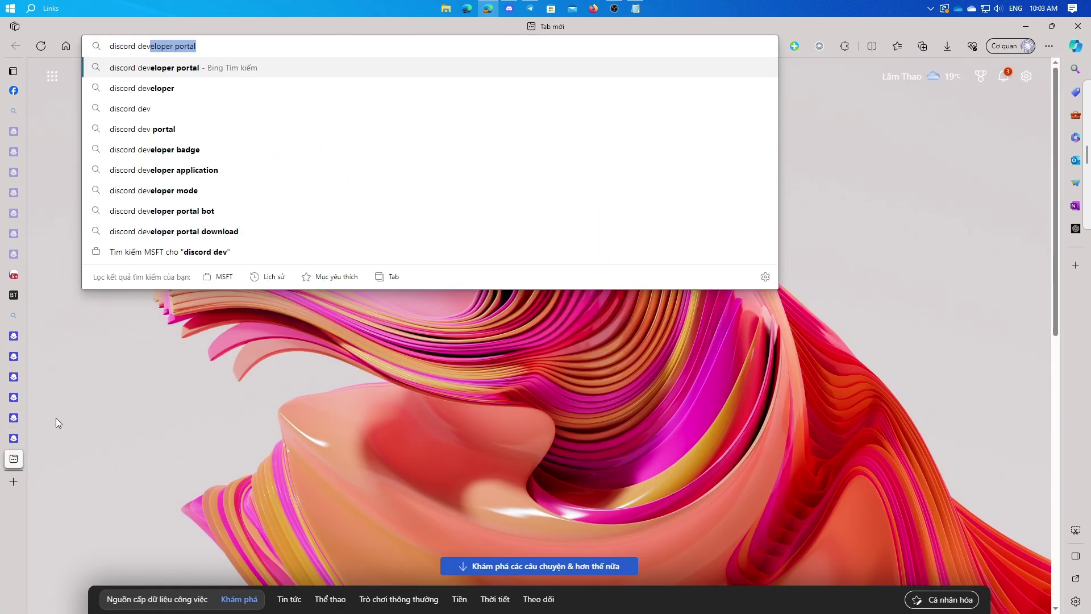
key(Return)
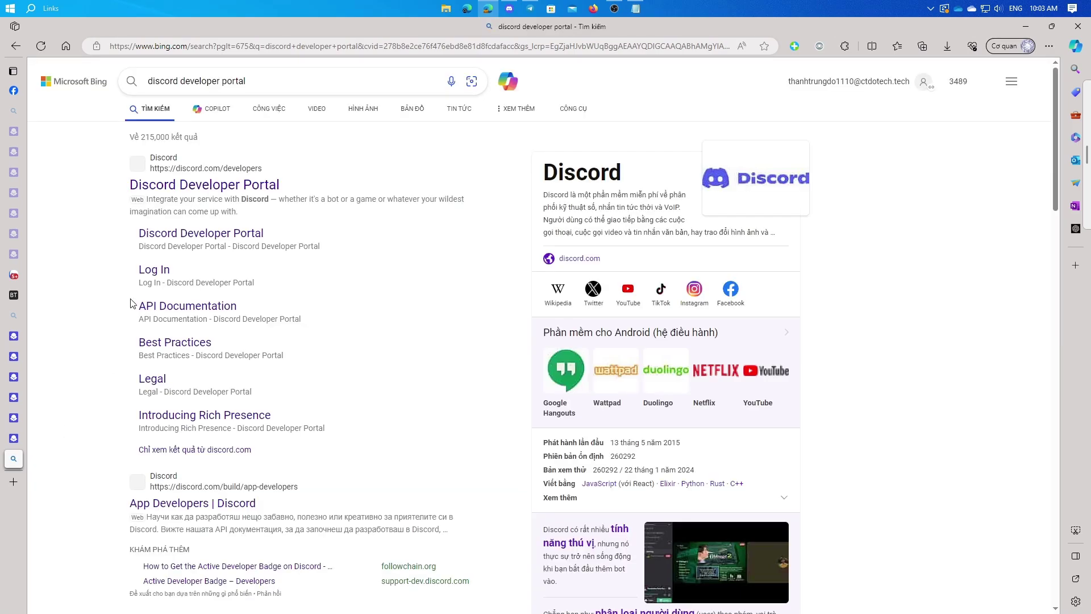
click(191, 188)
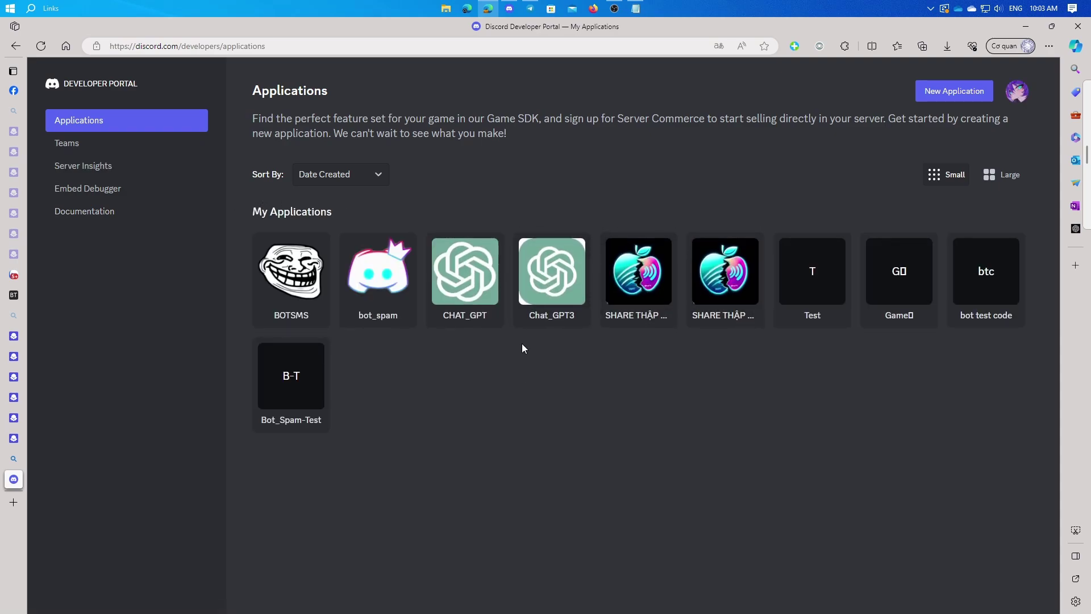
click(469, 293)
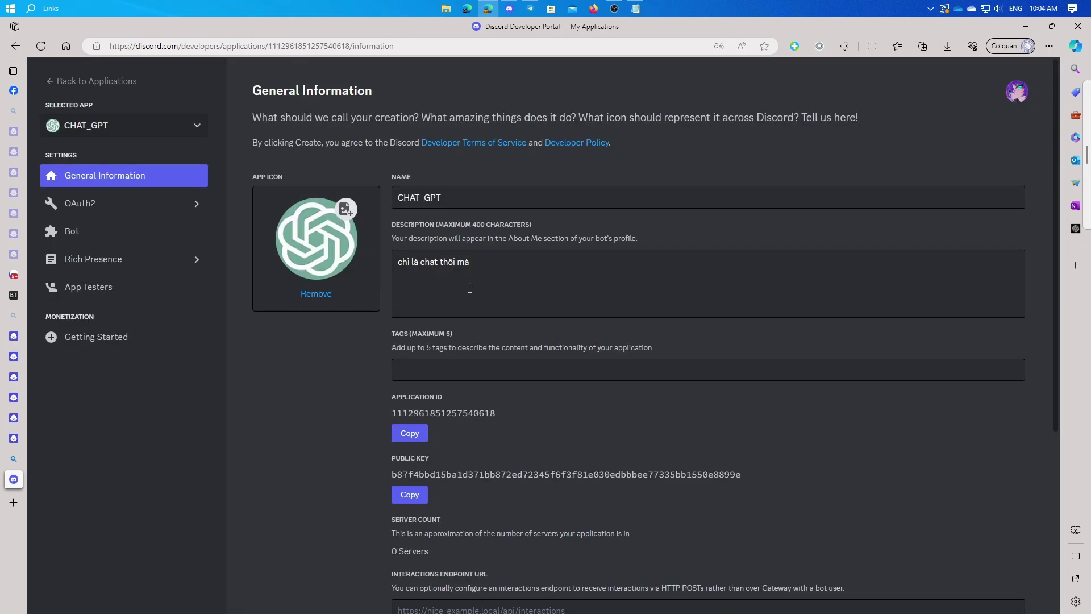
scroll(470, 288, down, 5)
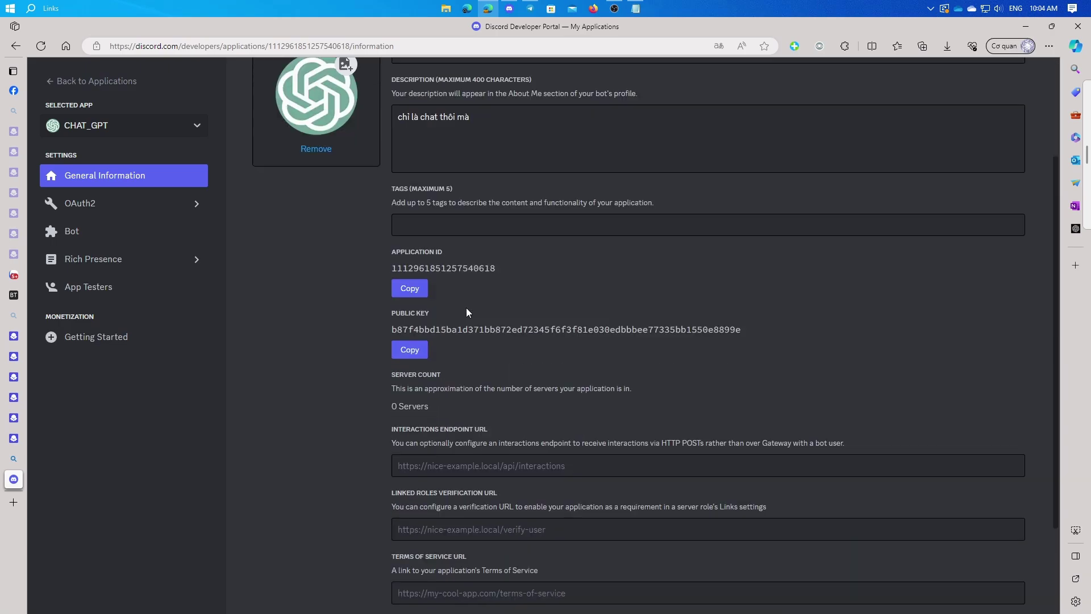
click(94, 211)
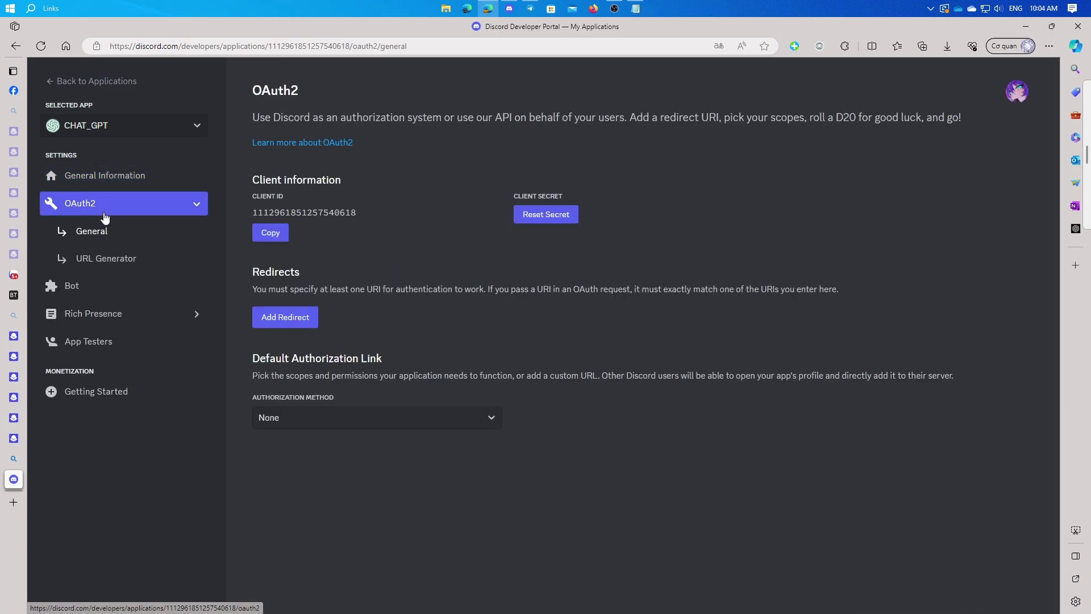
click(58, 82)
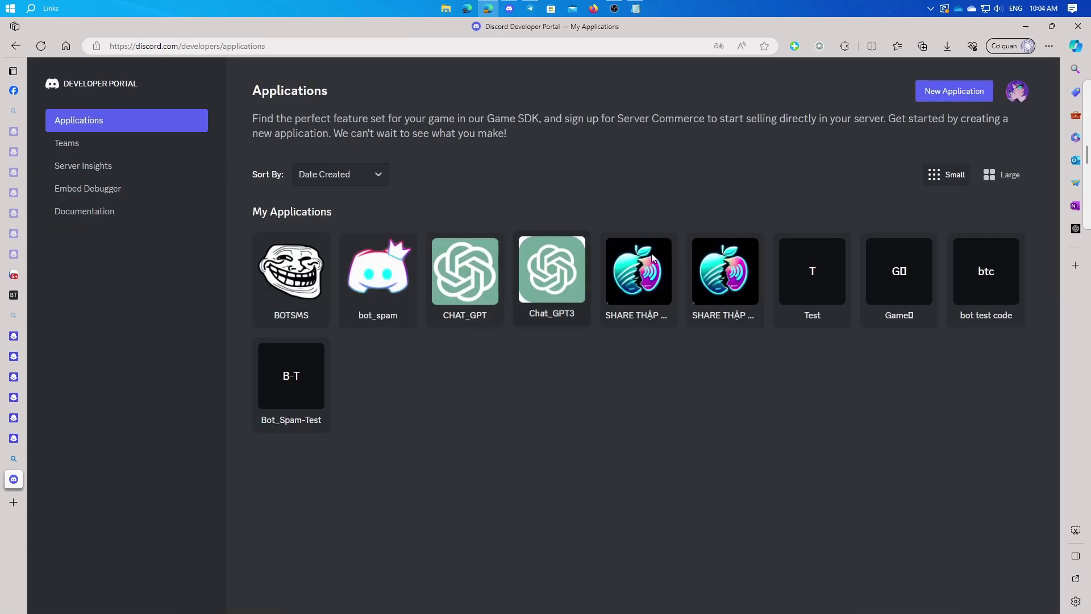
Create a new Discord application named Chat_GPT v2, agreeing to the developer terms.
click(955, 91)
click(509, 296)
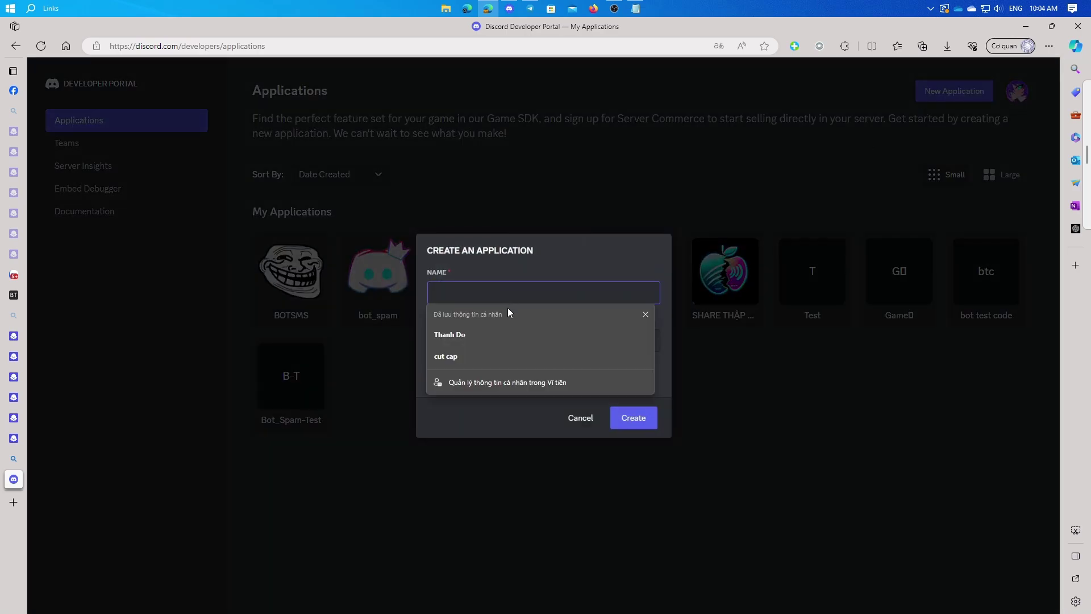
text(Chat_GPT v2)
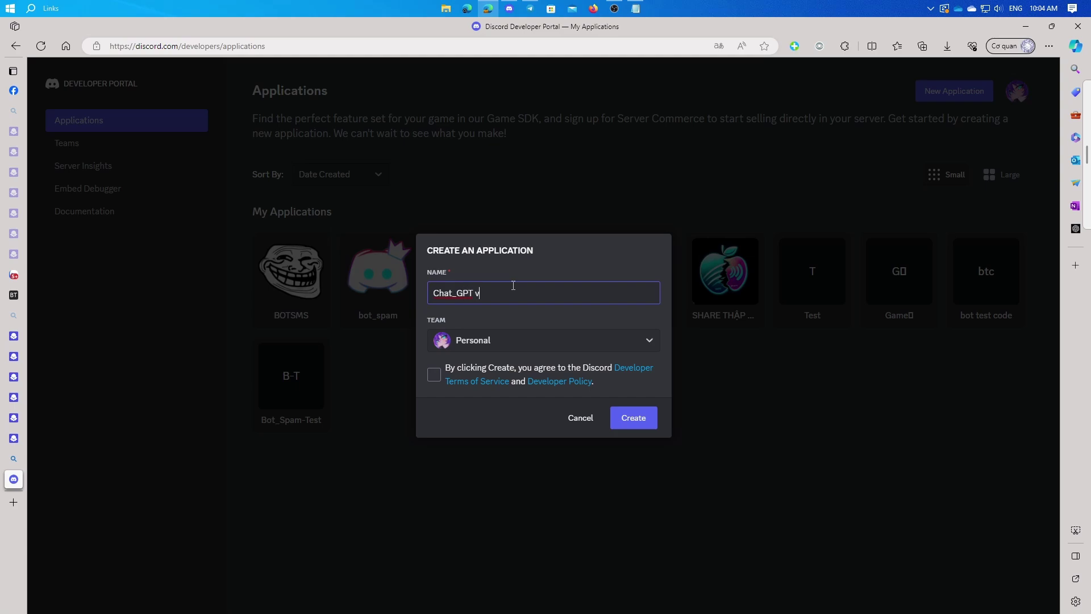
click(435, 375)
click(634, 424)
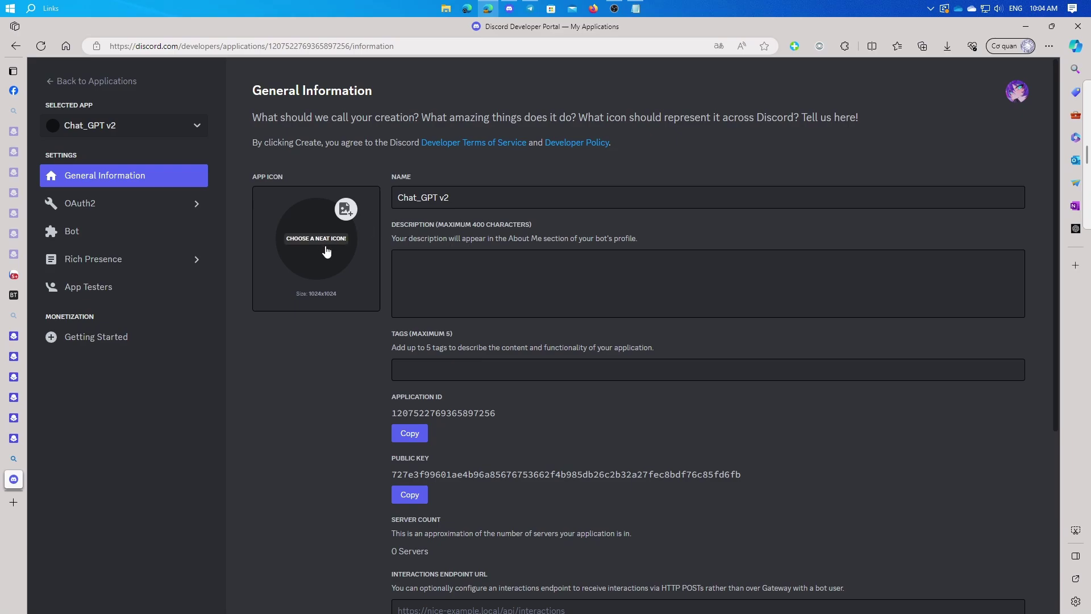
Set the app icon to 1.jpg and the description to 'Chỉ là bot lỏ thoi!'.
click(327, 245)
click(343, 132)
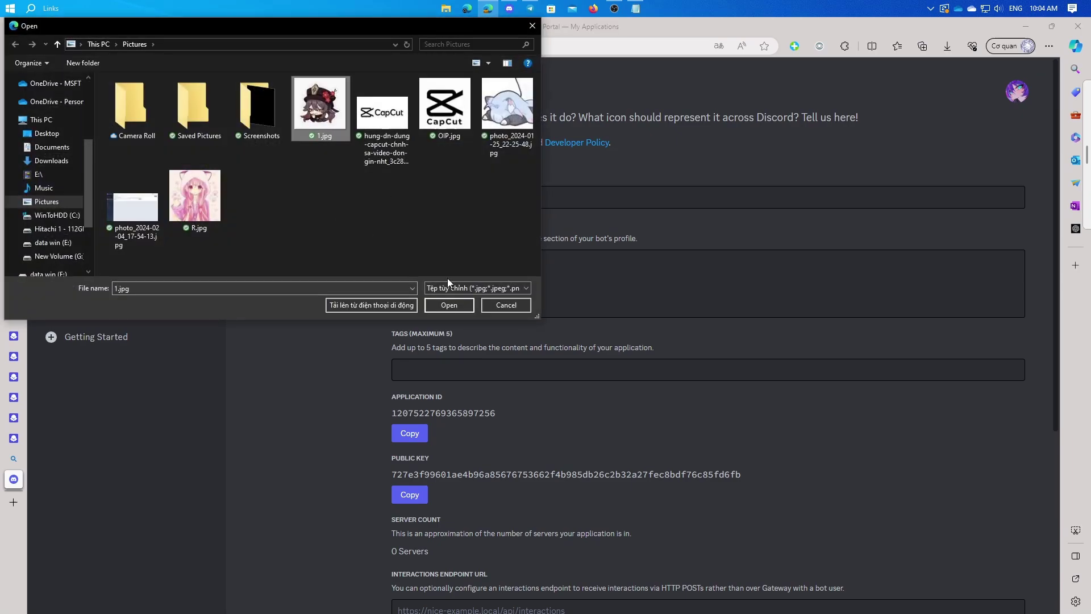
click(450, 306)
click(471, 278)
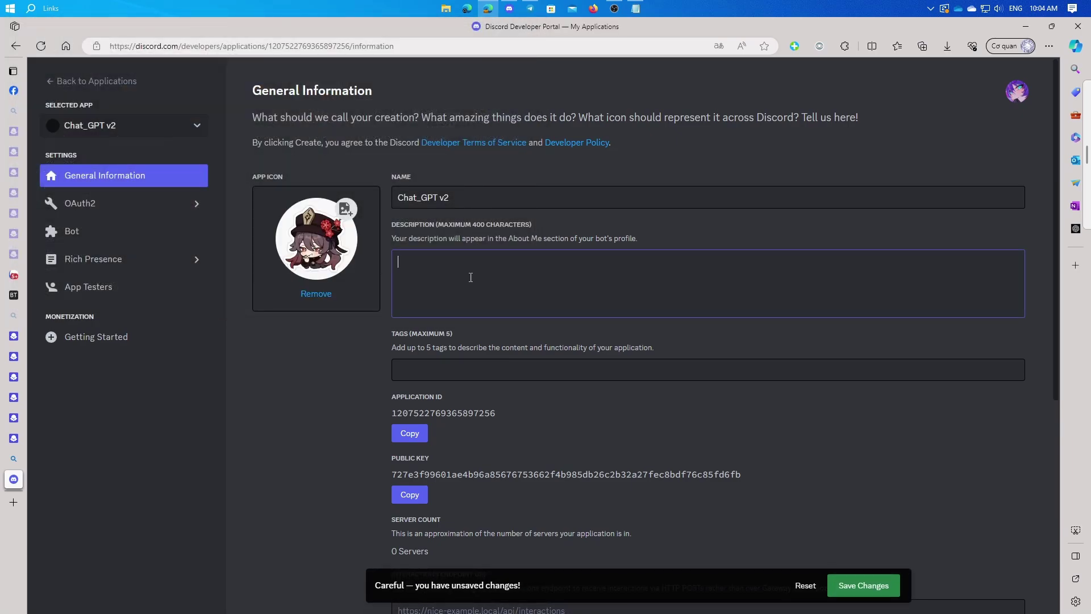
text(CHi)
text( là)
key(BackSpace)
key(ctrl+BackSpace)
text(Chỉ là bot lỏ tho)
text(i!)
Add the tag 'test' and save the general information changes.
click(459, 369)
scroll(449, 382, down, 4)
scroll(456, 386, up, 3)
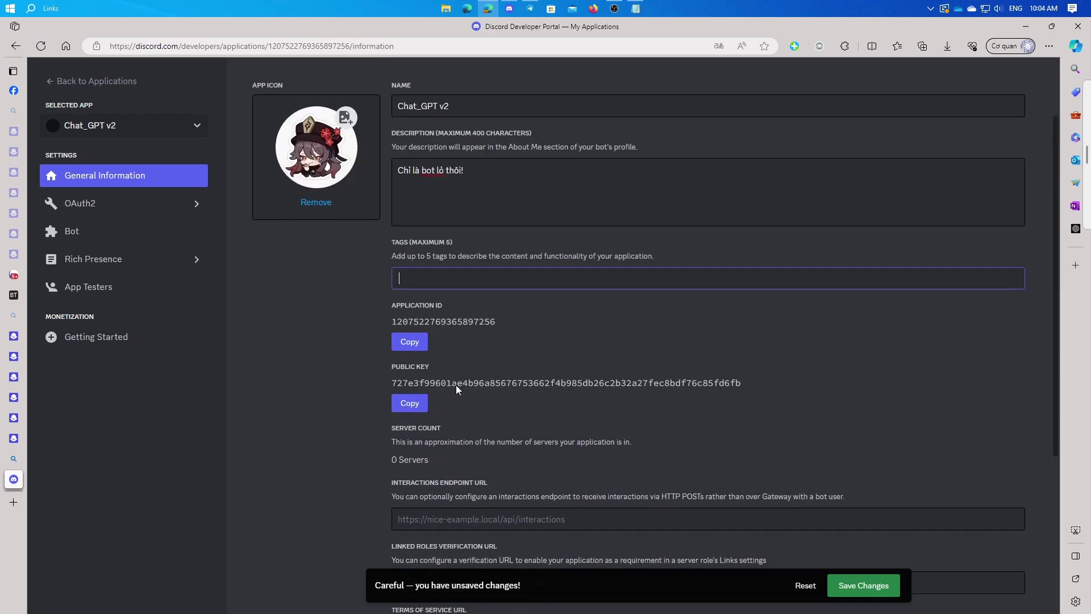
text(test)
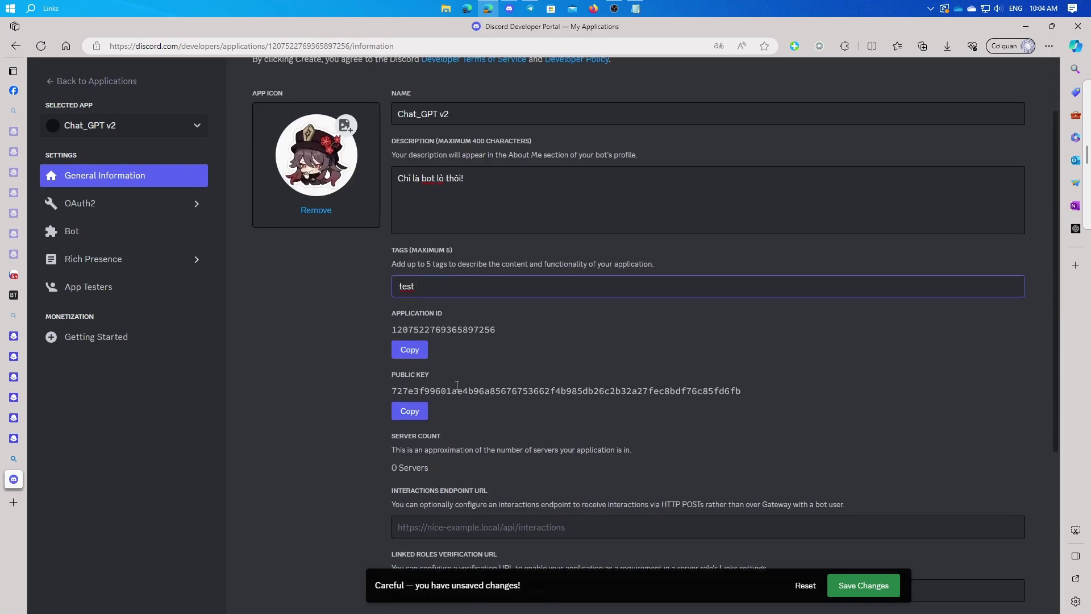
key(Return)
scroll(460, 389, down, 4)
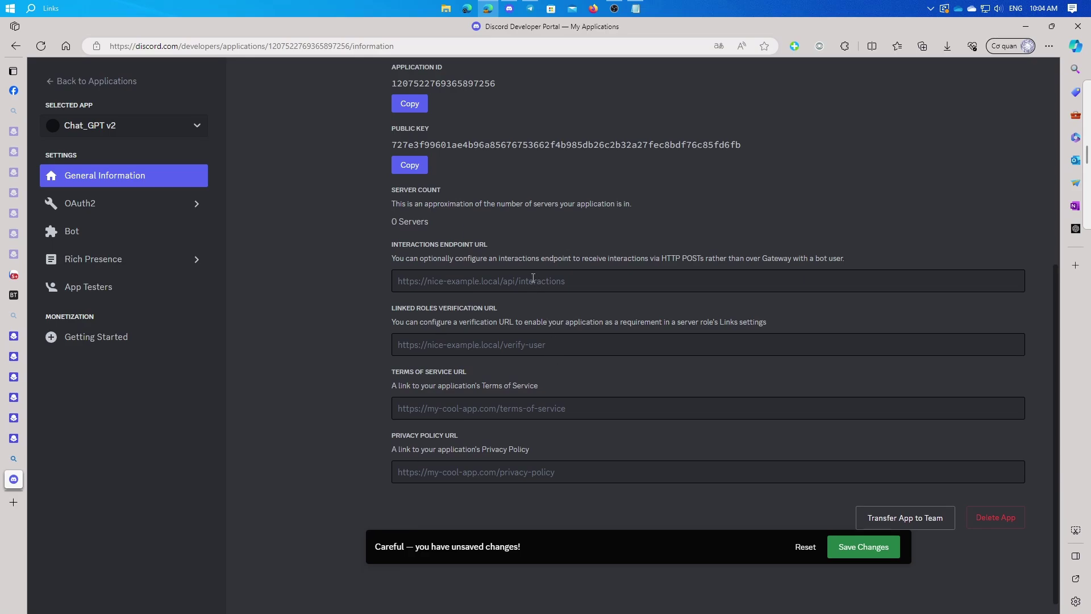
scroll(670, 415, down, 1)
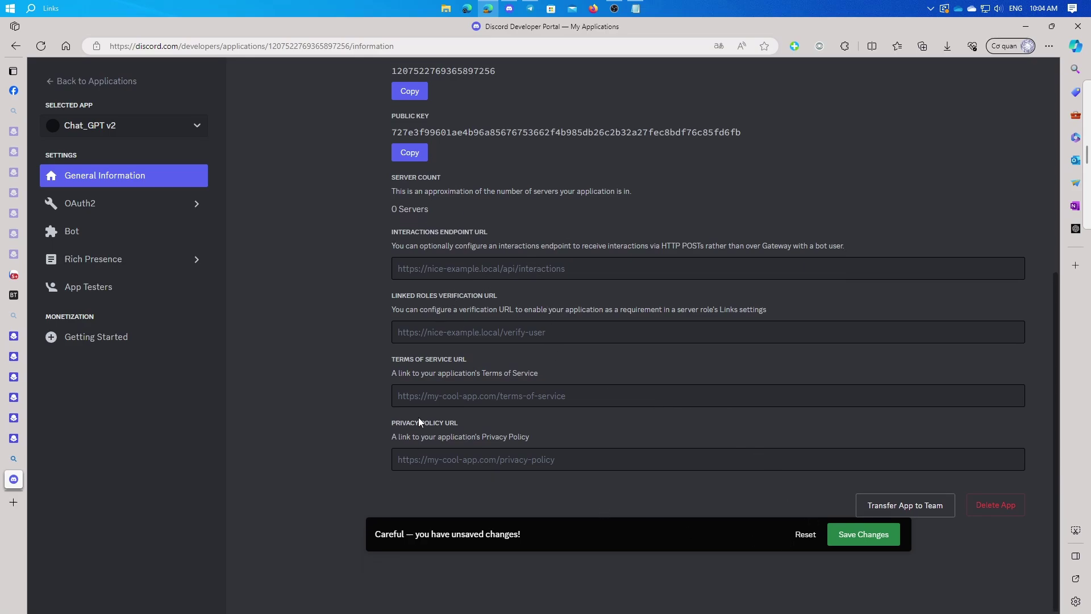
click(863, 534)
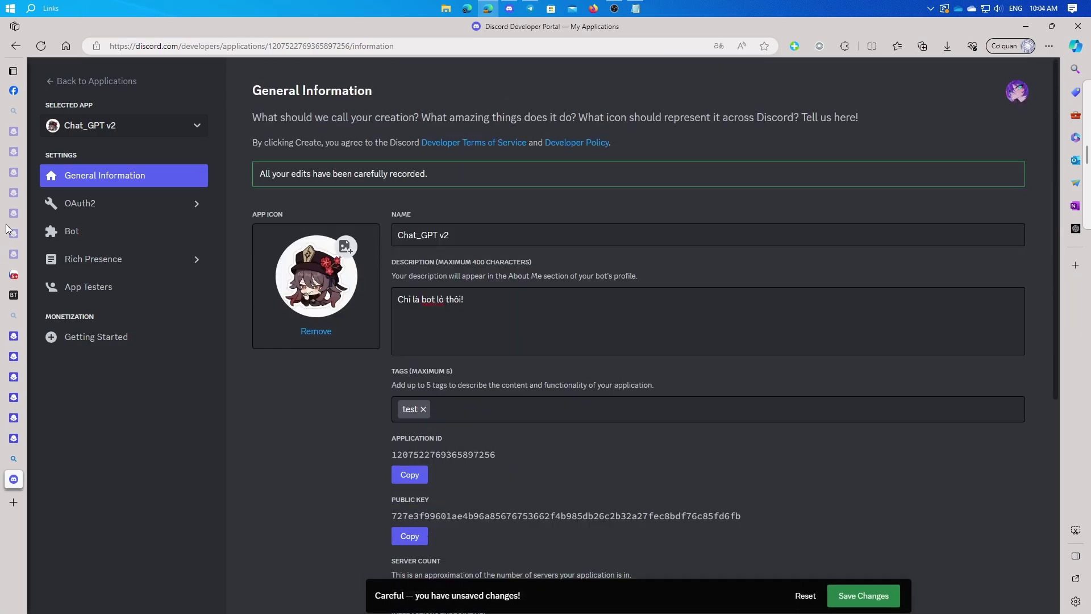
Tick Administrator under Bot Permissions on Chat_GPT v2's Bot page.
click(89, 205)
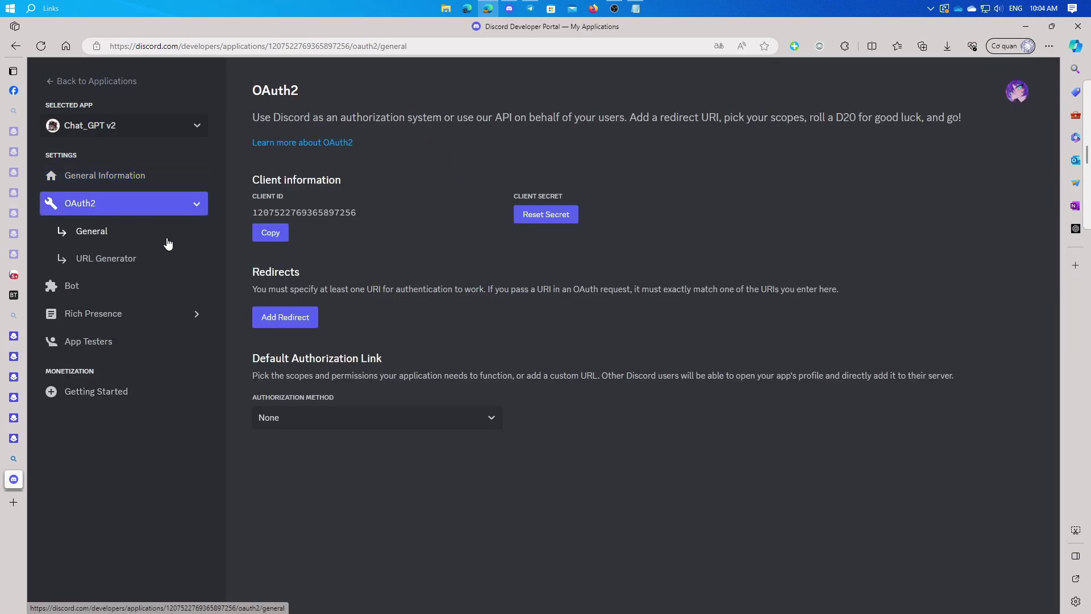
click(97, 287)
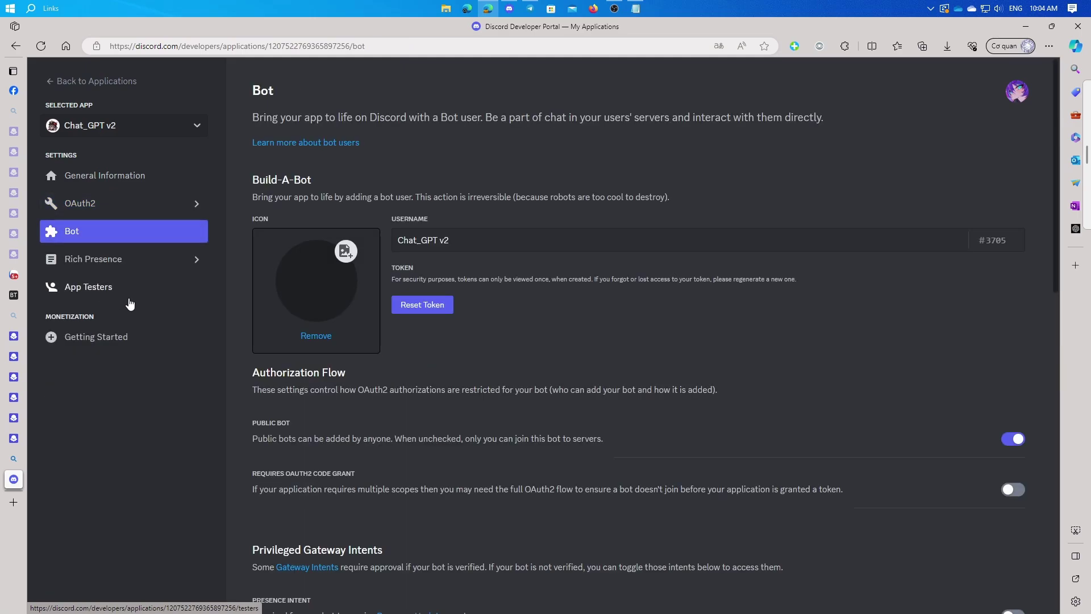
scroll(448, 310, down, 10)
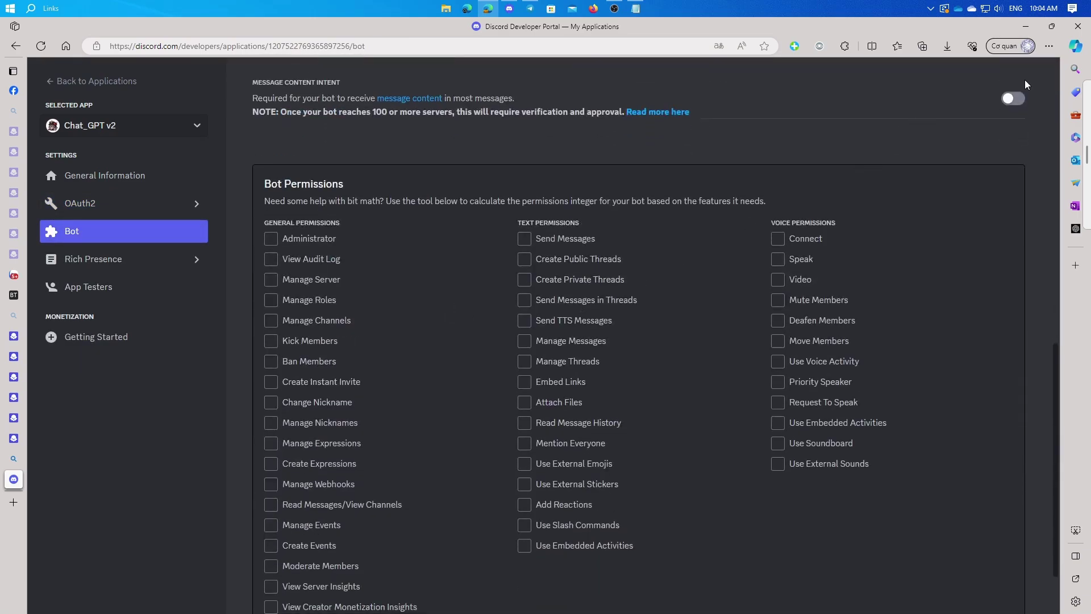
click(271, 239)
Reset the bot token and confirm with 'Yes, do it!'.
scroll(363, 268, down, 2)
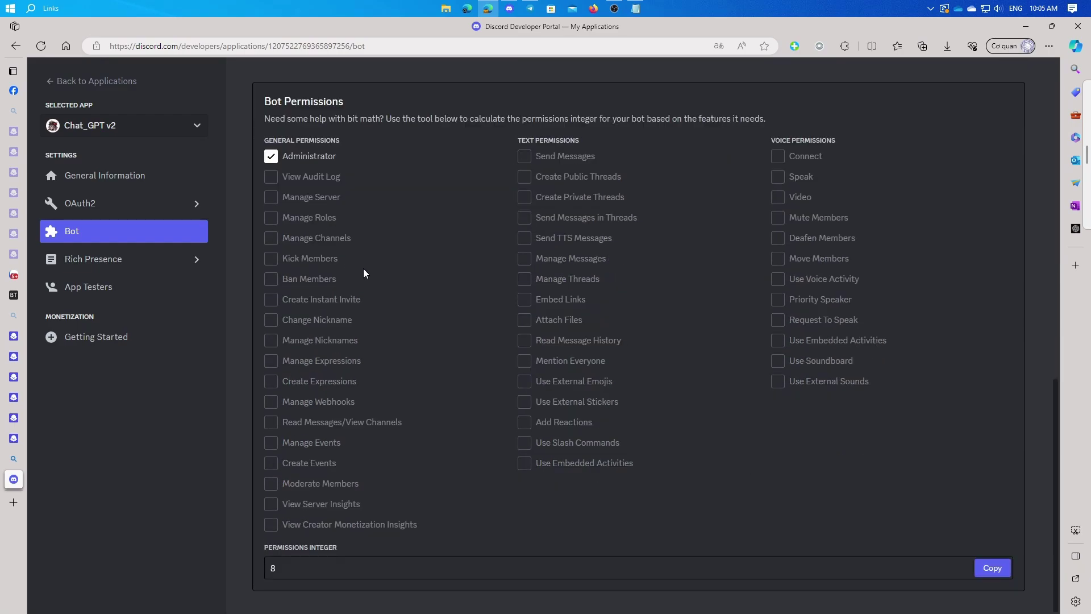
scroll(364, 273, up, 2)
scroll(374, 278, up, 7)
scroll(645, 318, up, 3)
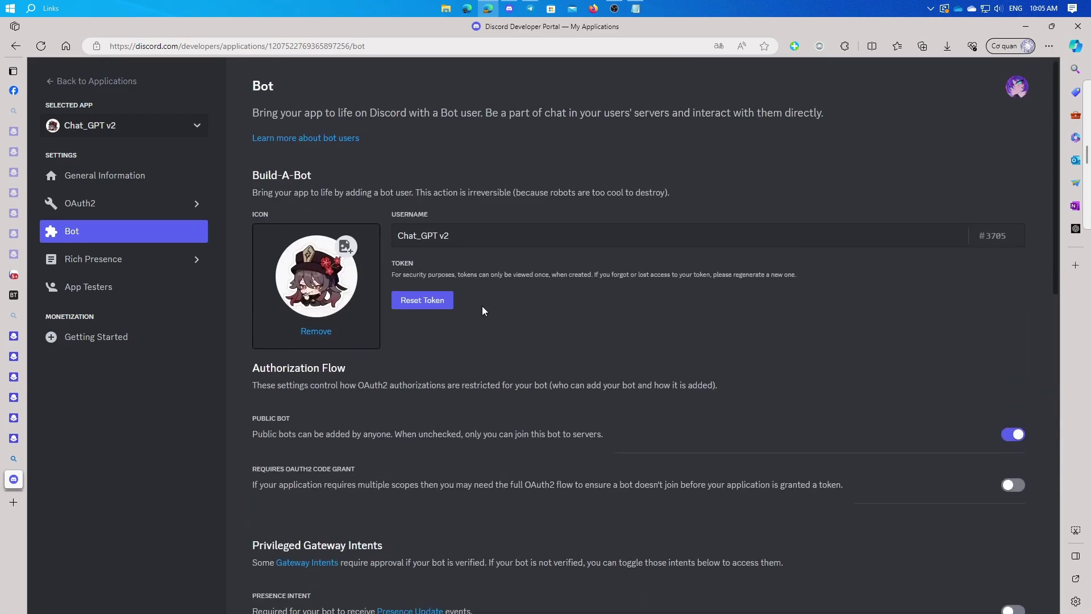
click(401, 304)
click(638, 369)
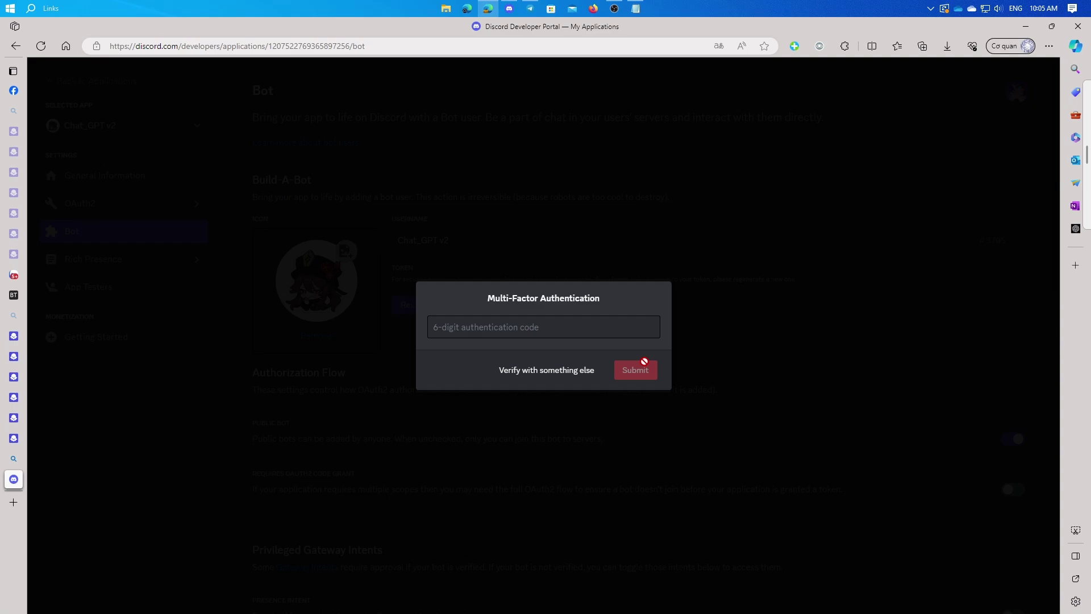
Enter an authenticator code, then cancel the multi-factor verification prompt.
click(594, 325)
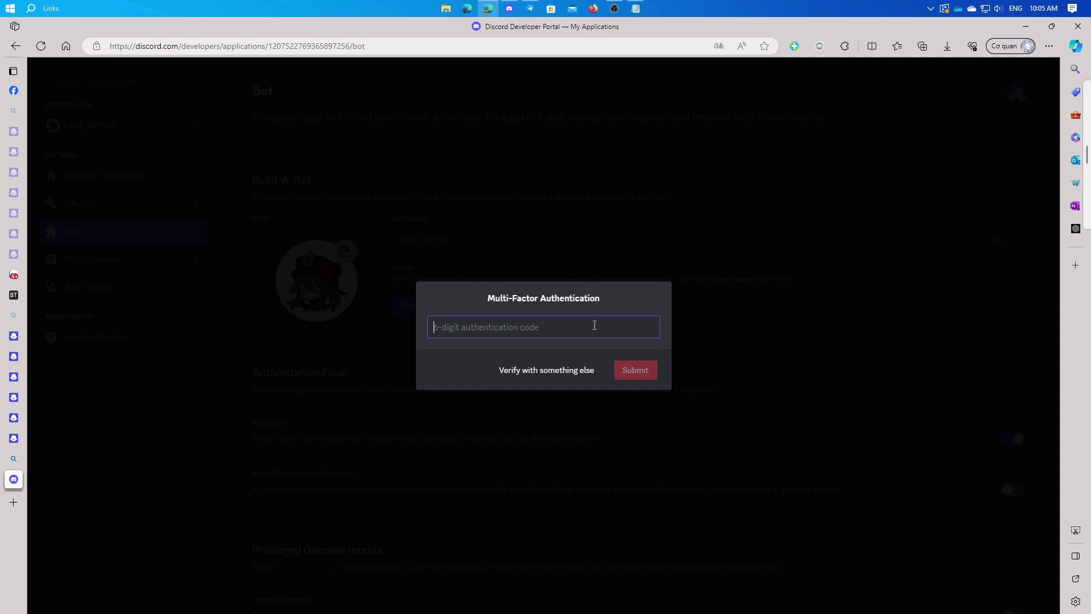
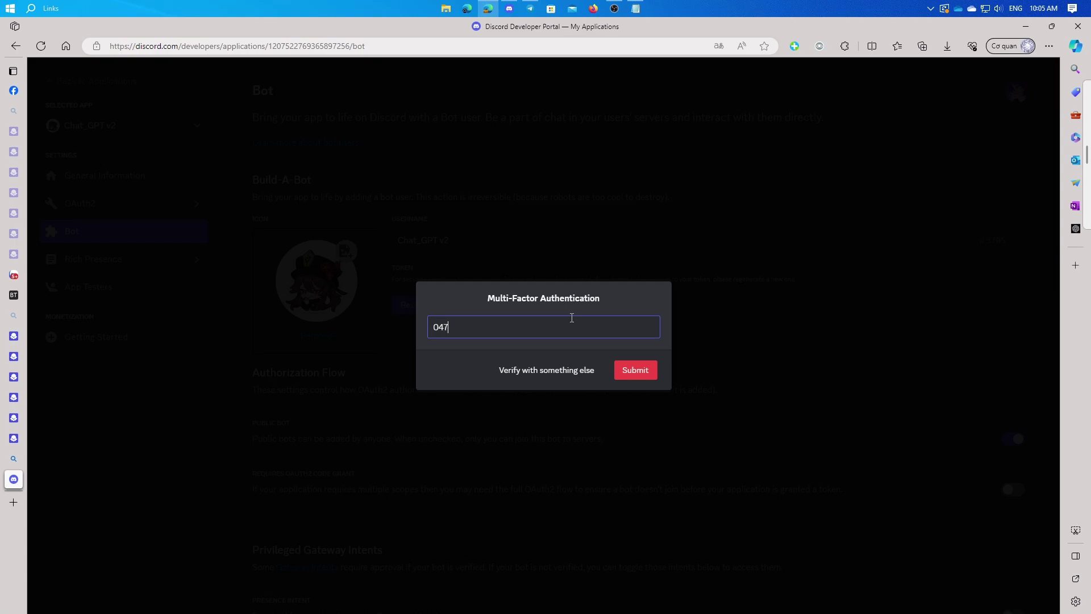
click(575, 379)
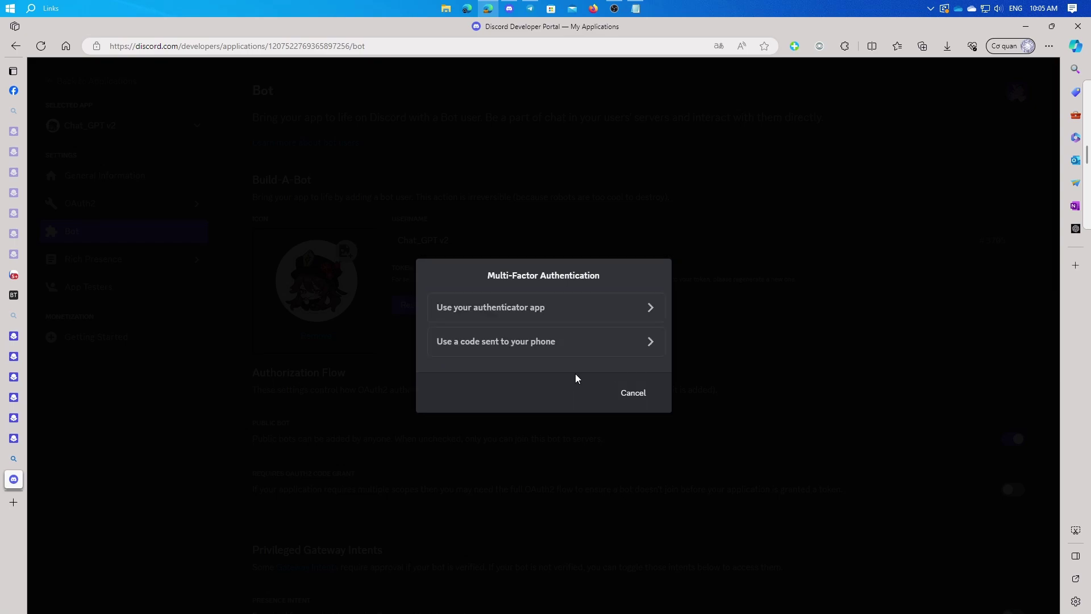
click(635, 391)
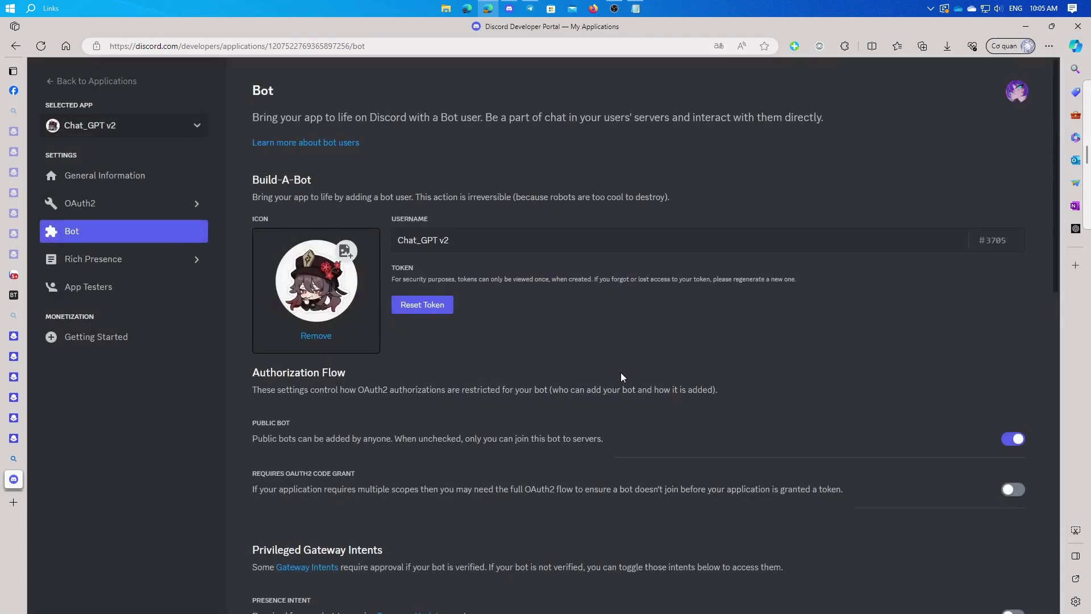
Reset the token again, confirm, and submit the authenticator code to generate the new token.
click(443, 305)
click(632, 373)
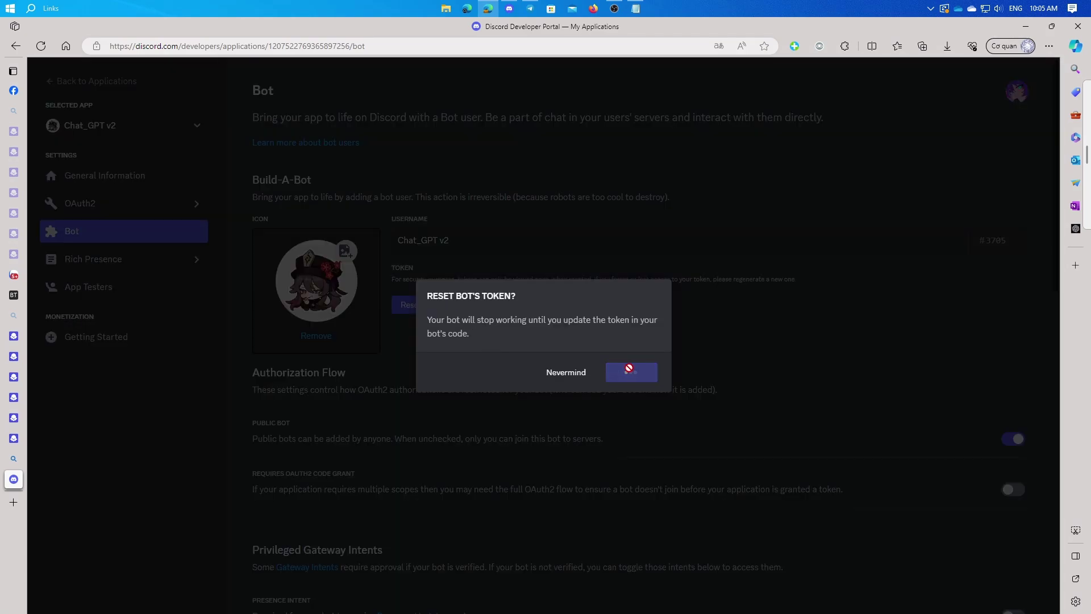
click(573, 328)
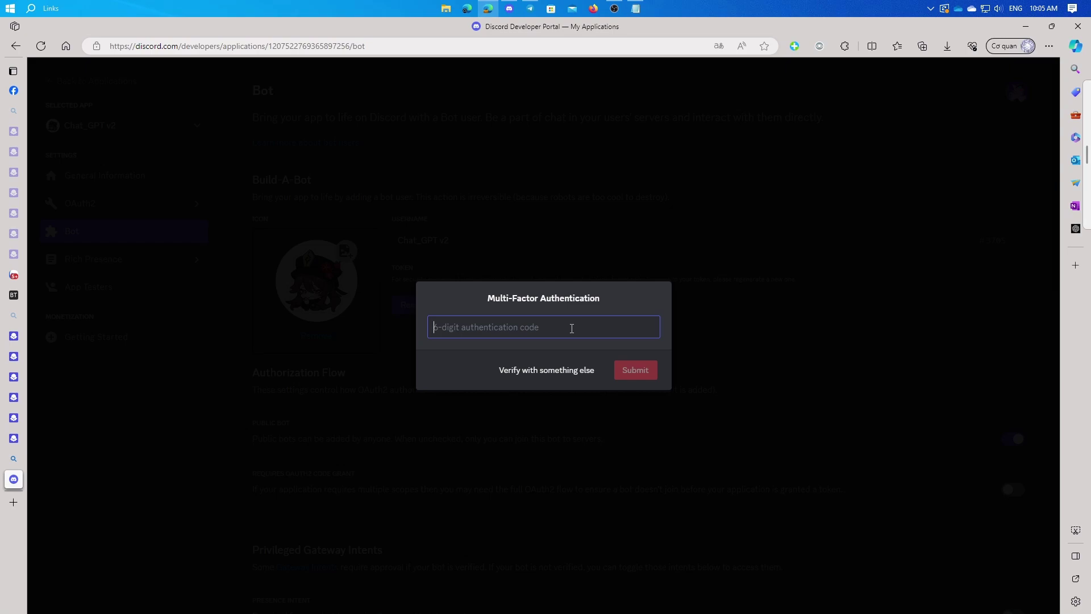
key(BackSpace)
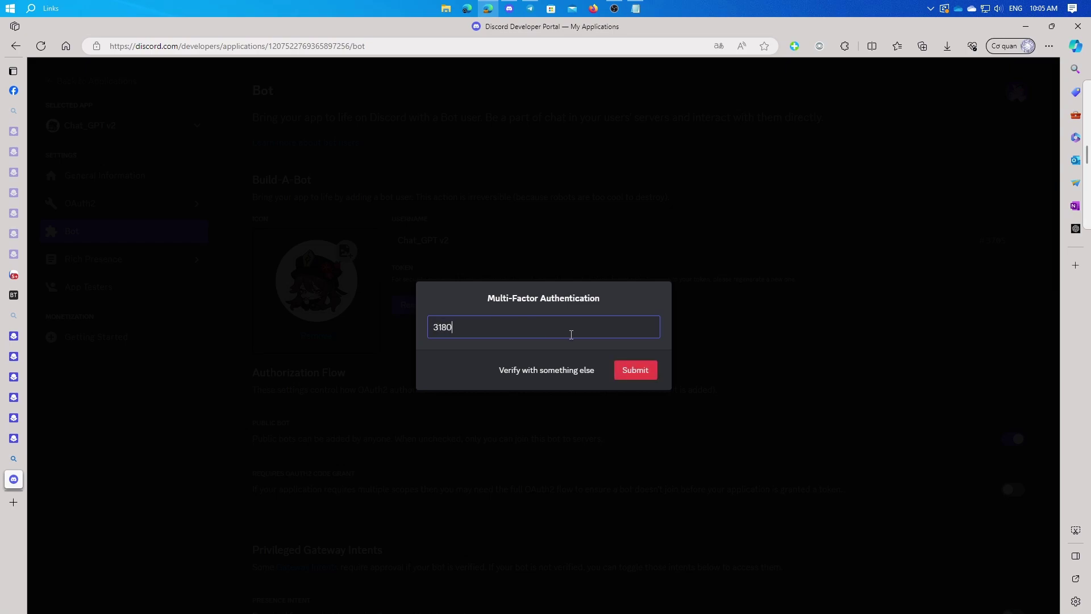
click(636, 369)
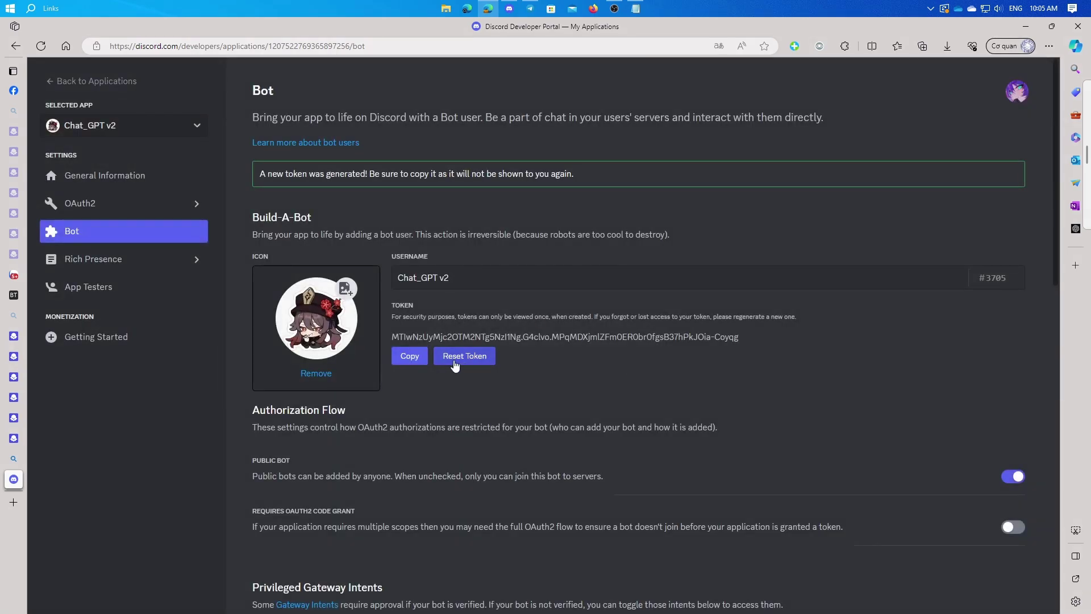
Copy the new bot token, paste it into a scratch Notepad, and close Notepad without saving.
click(410, 356)
drag(392, 337, 739, 339)
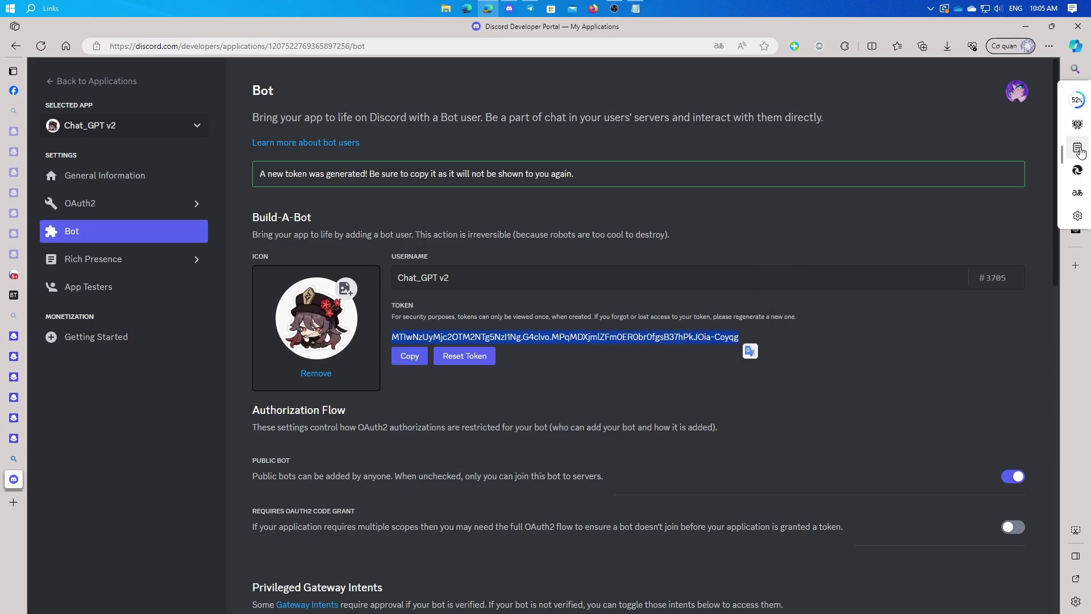
click(1084, 150)
key(ctrl+v)
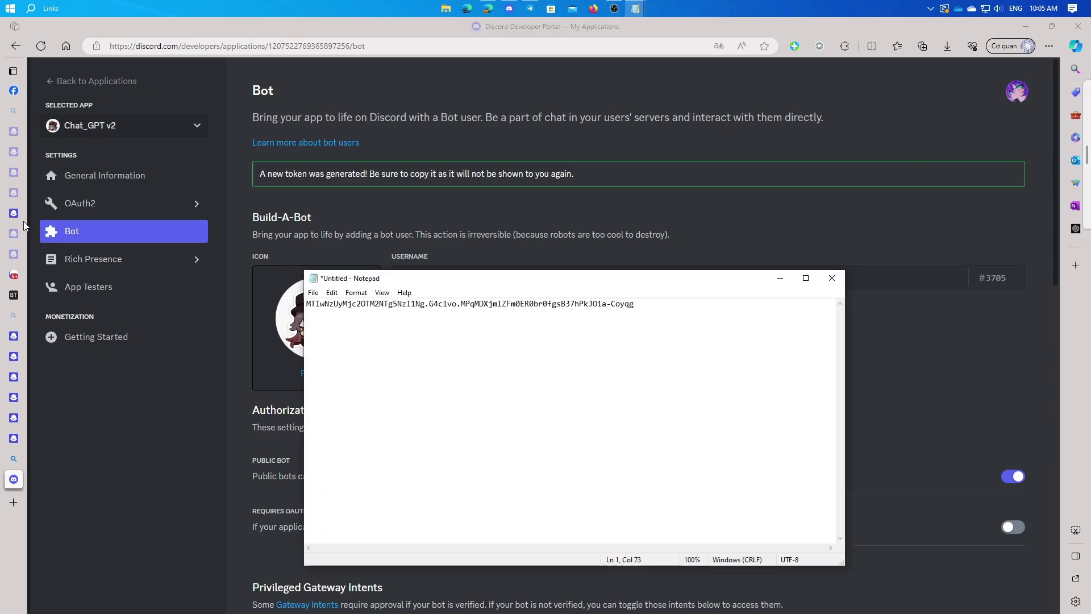
click(832, 278)
click(564, 321)
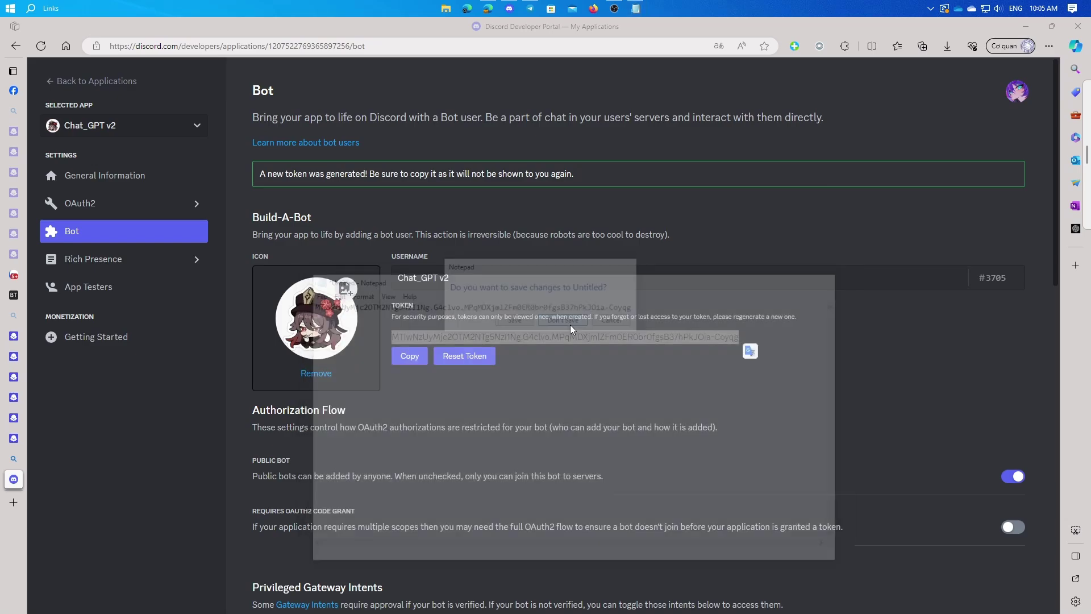
click(13, 438)
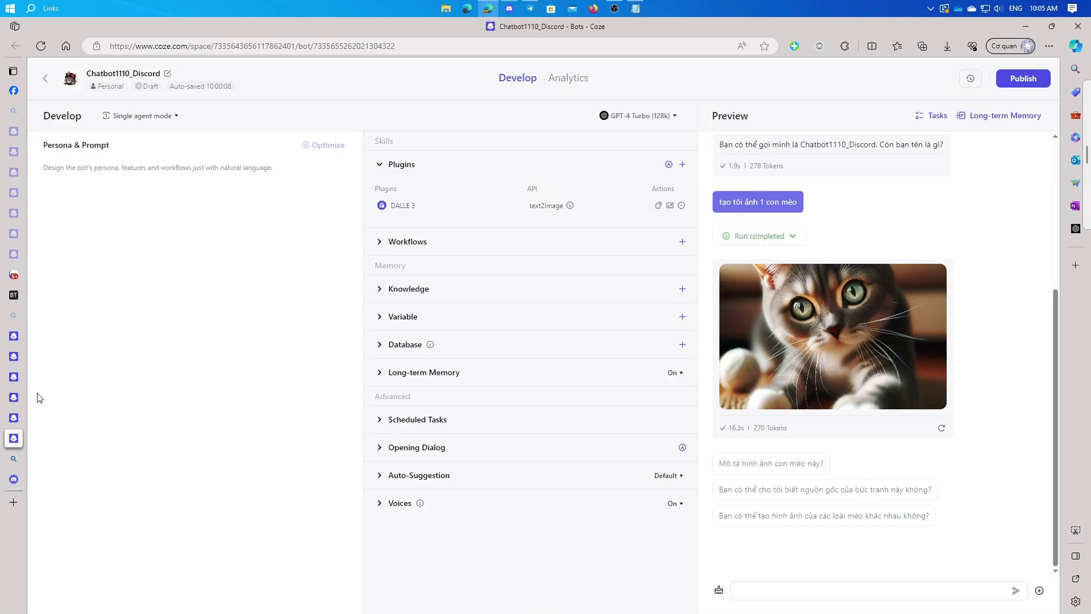
Paste the new token into Coze's Discord bot token field and save; an intents error appears.
click(13, 418)
click(546, 358)
key(ctrl+v)
click(652, 412)
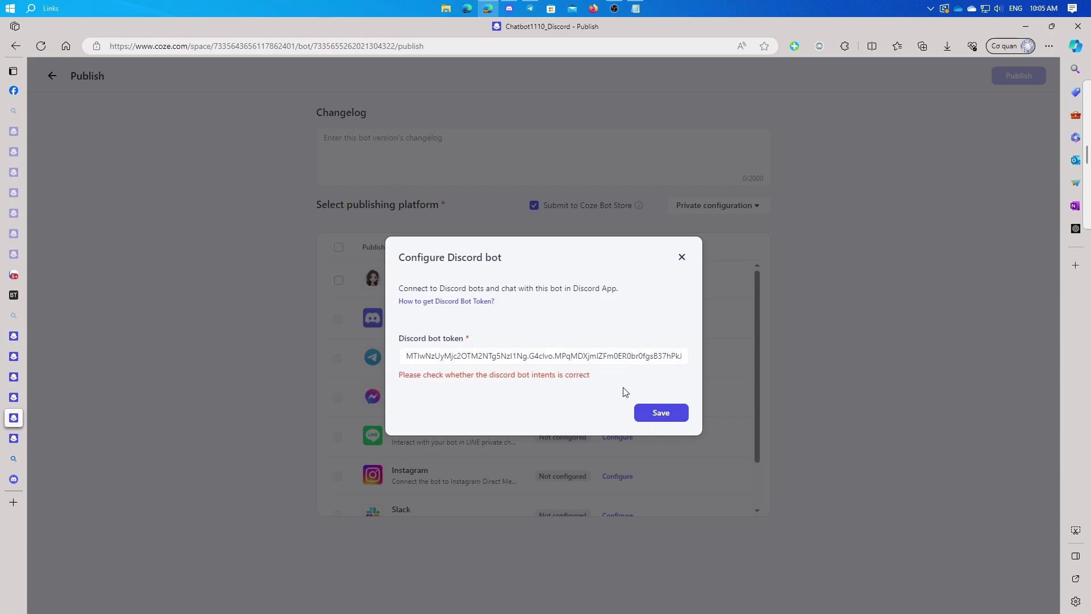
click(464, 358)
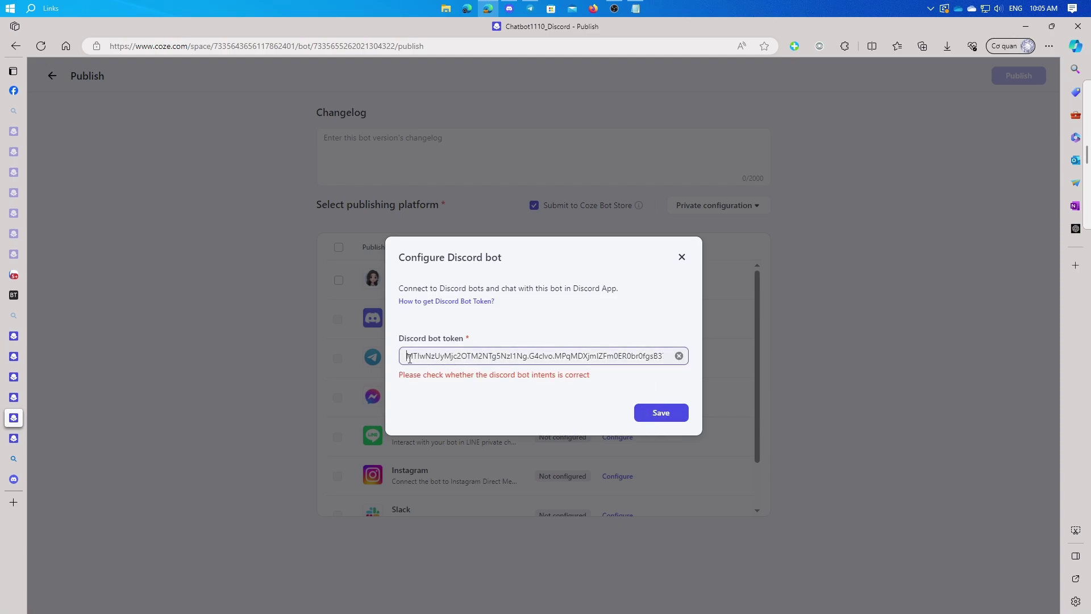
drag(596, 379, 398, 377)
Return to the Developer Portal's OAuth2 page, leaving the authorization method unchanged.
click(51, 479)
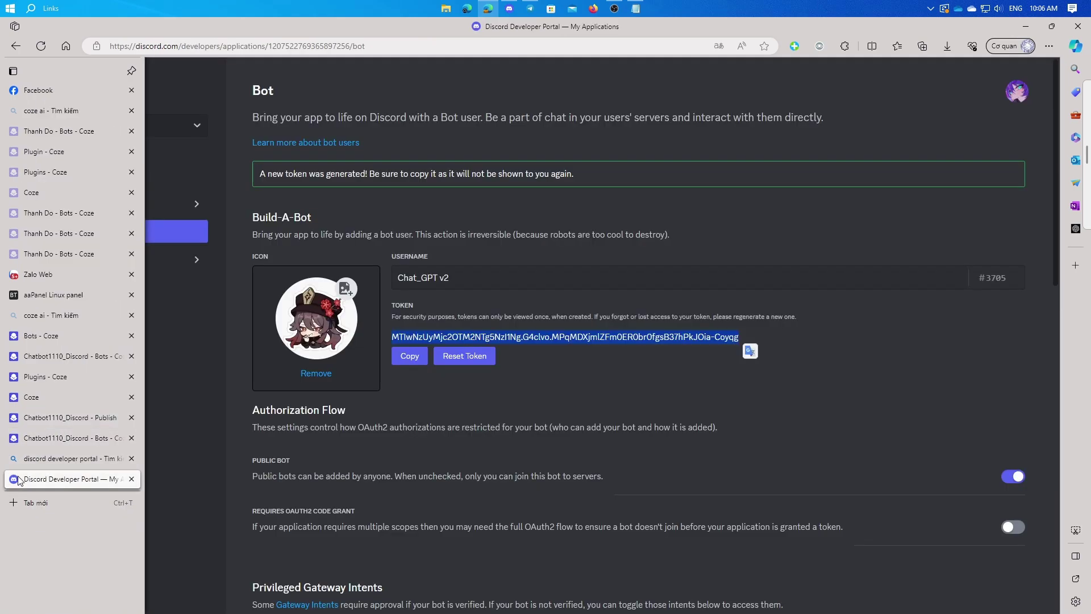
click(611, 391)
scroll(625, 392, down, 6)
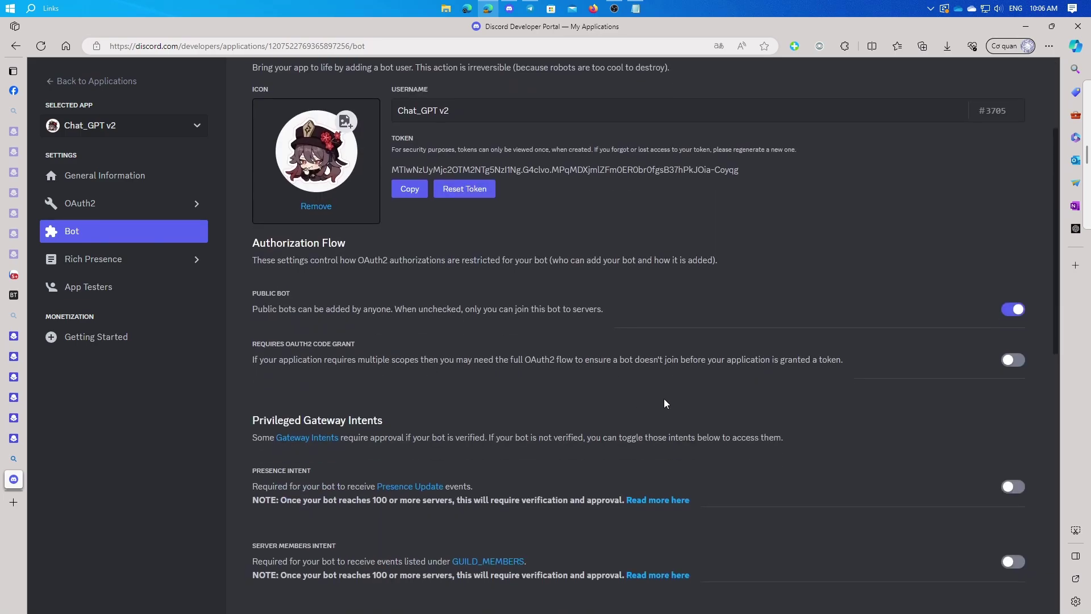
click(125, 205)
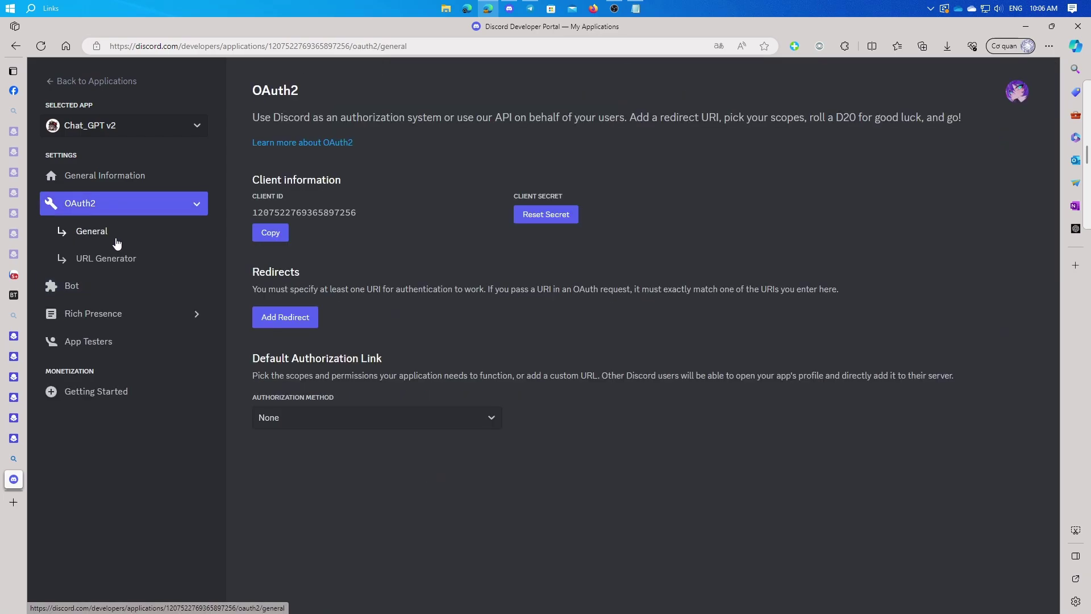
click(369, 416)
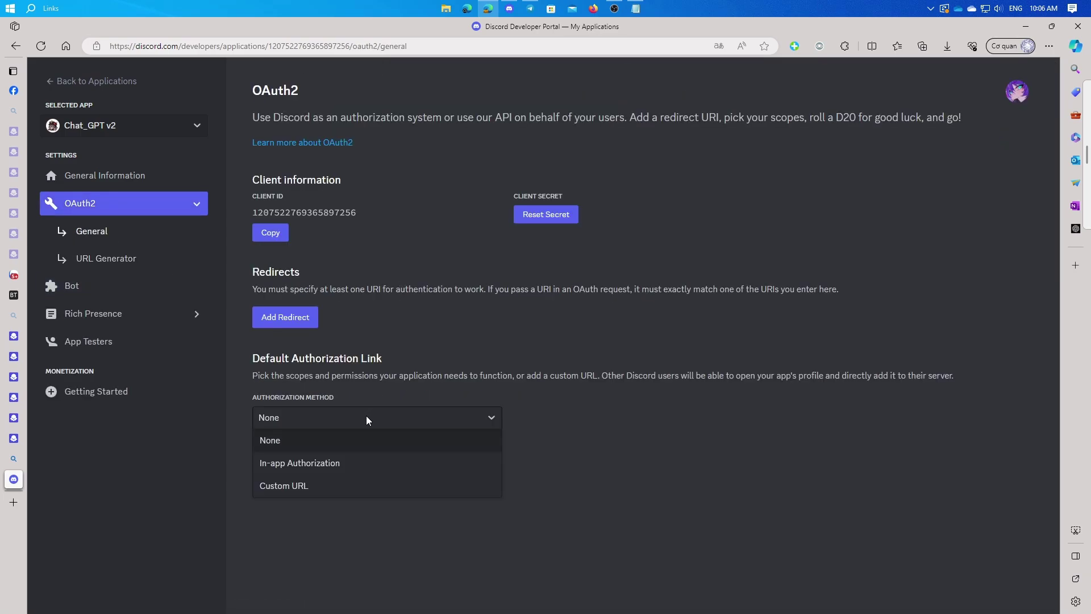
click(327, 448)
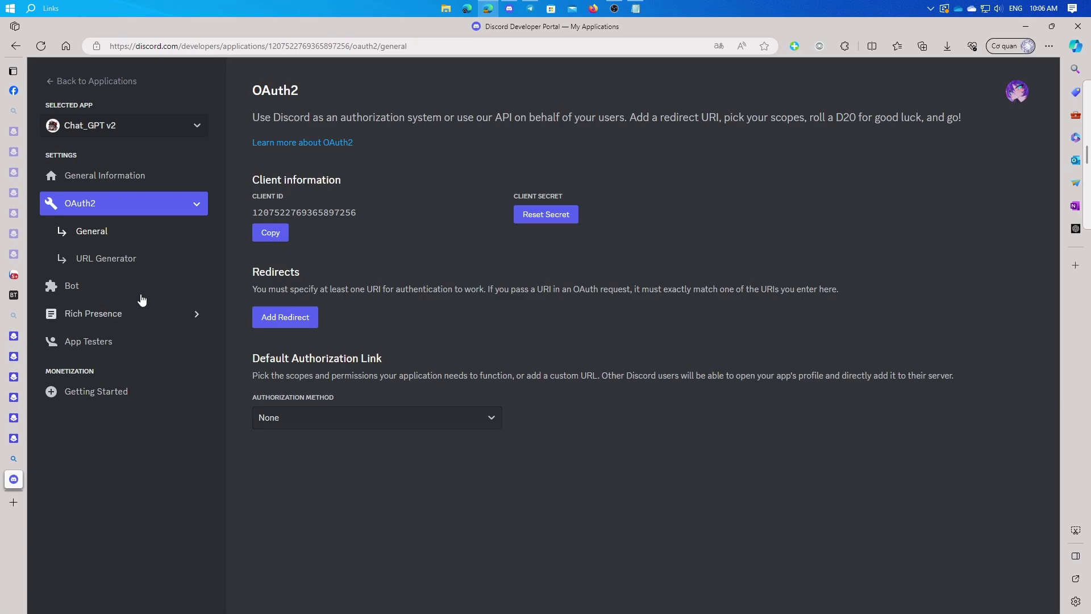
In URL Generator, tick the bot scope and Administrator, then copy the generated invite URL.
click(94, 257)
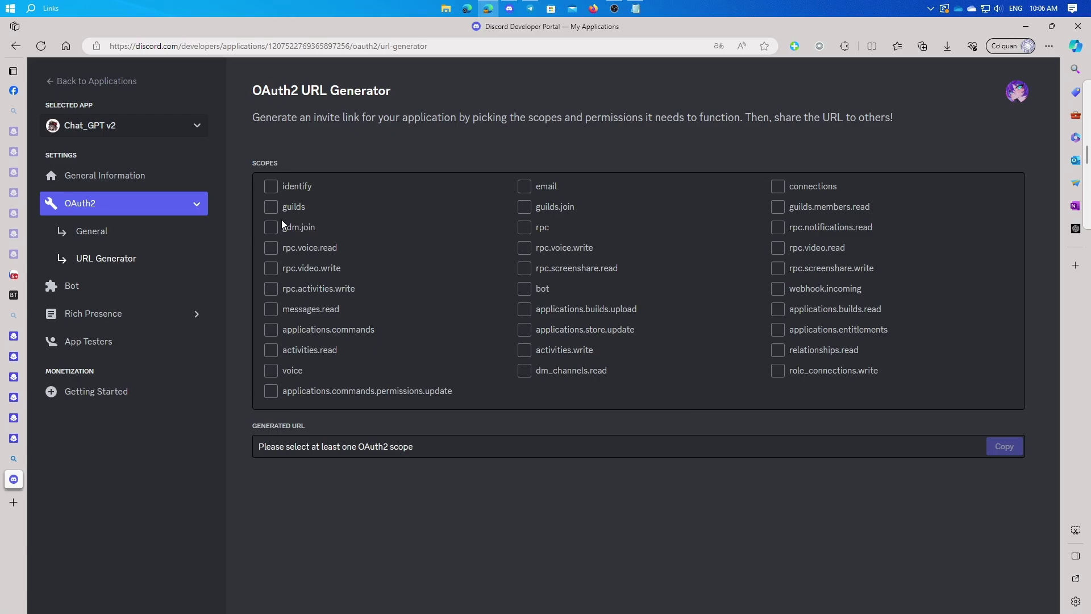
click(536, 286)
scroll(334, 360, down, 4)
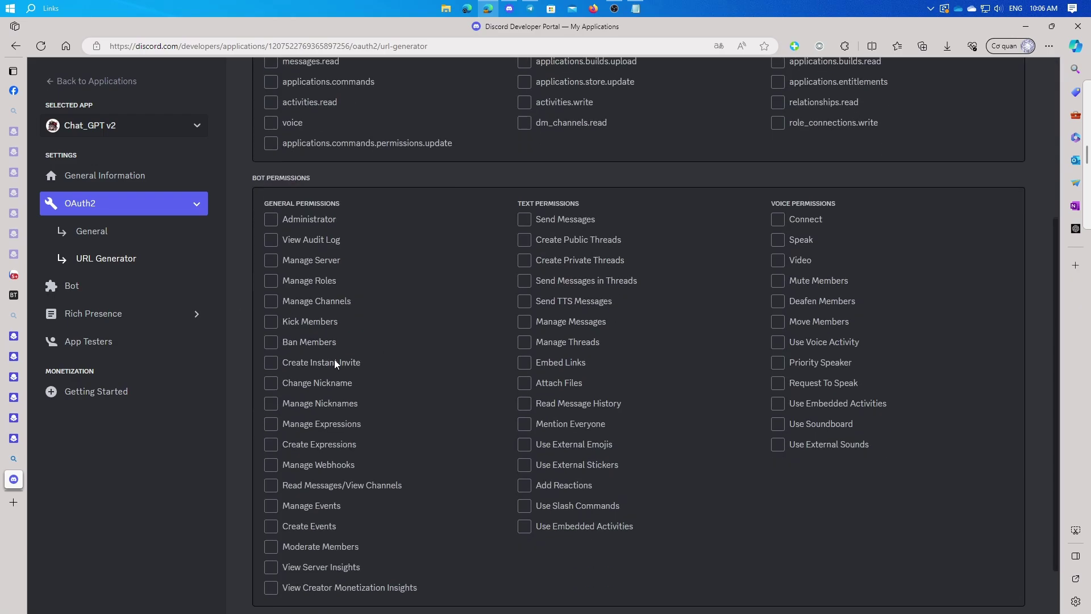
click(271, 215)
scroll(794, 495, down, 1)
click(1003, 581)
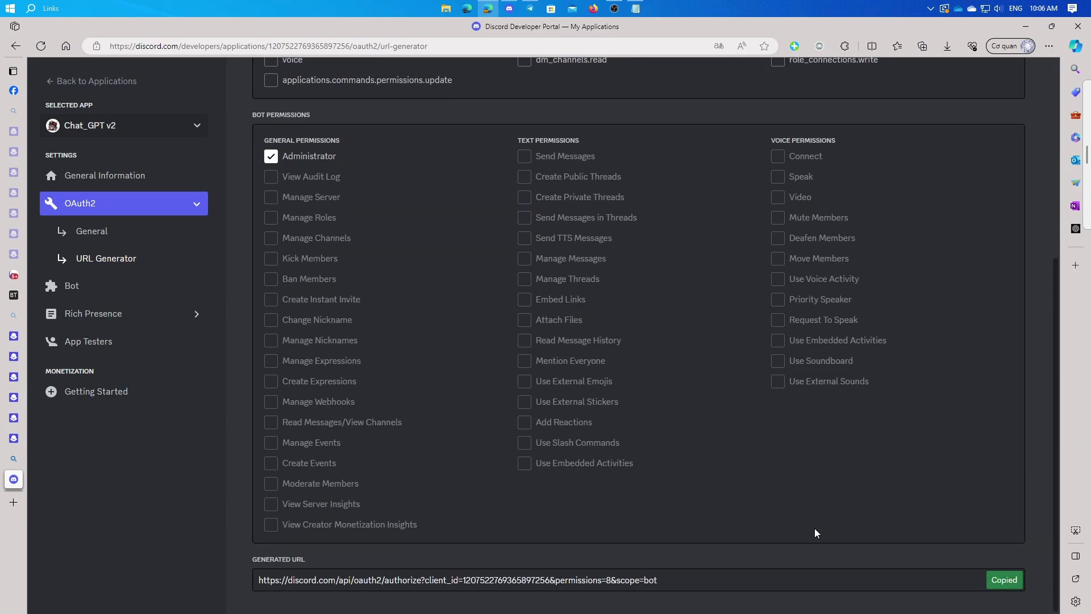
Open the invite URL in a new tab, approve adding the bot to Share Thập Cẩm, and pass the captcha.
click(19, 503)
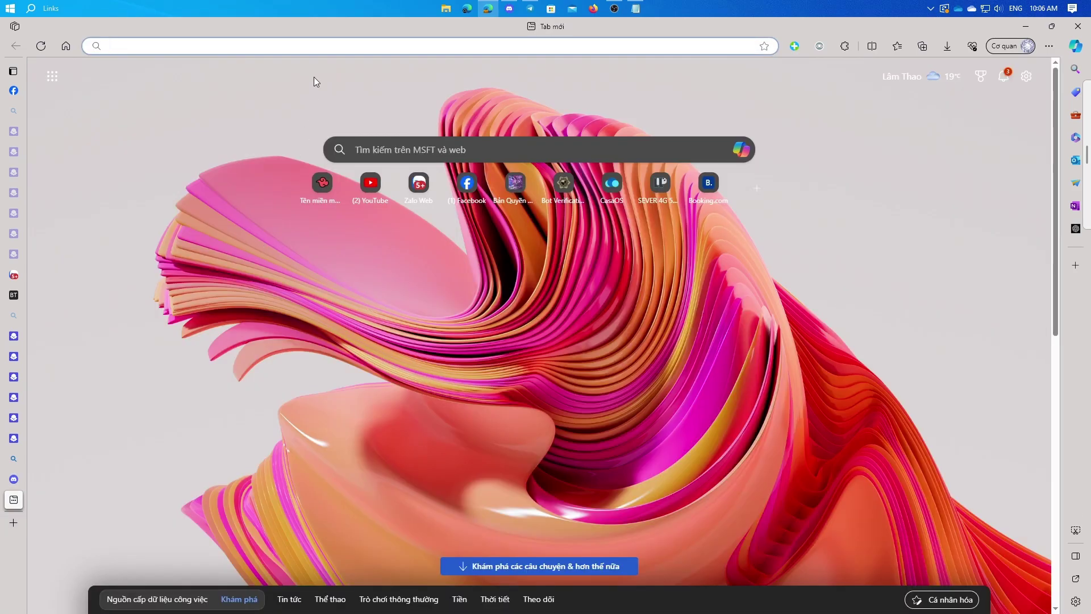
key(ctrl+v)
key(Return)
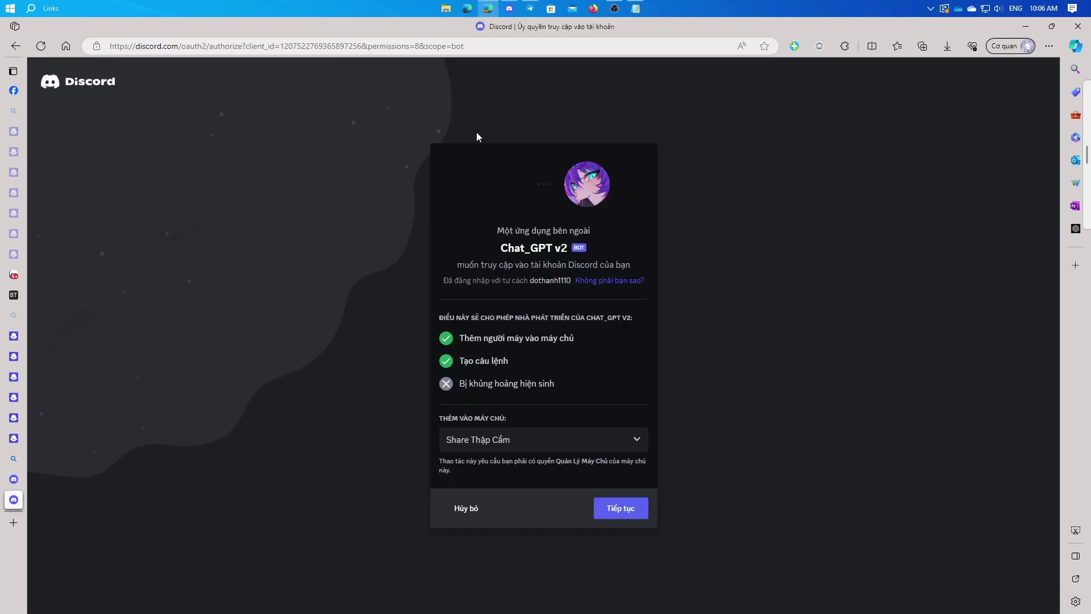
click(593, 445)
click(643, 513)
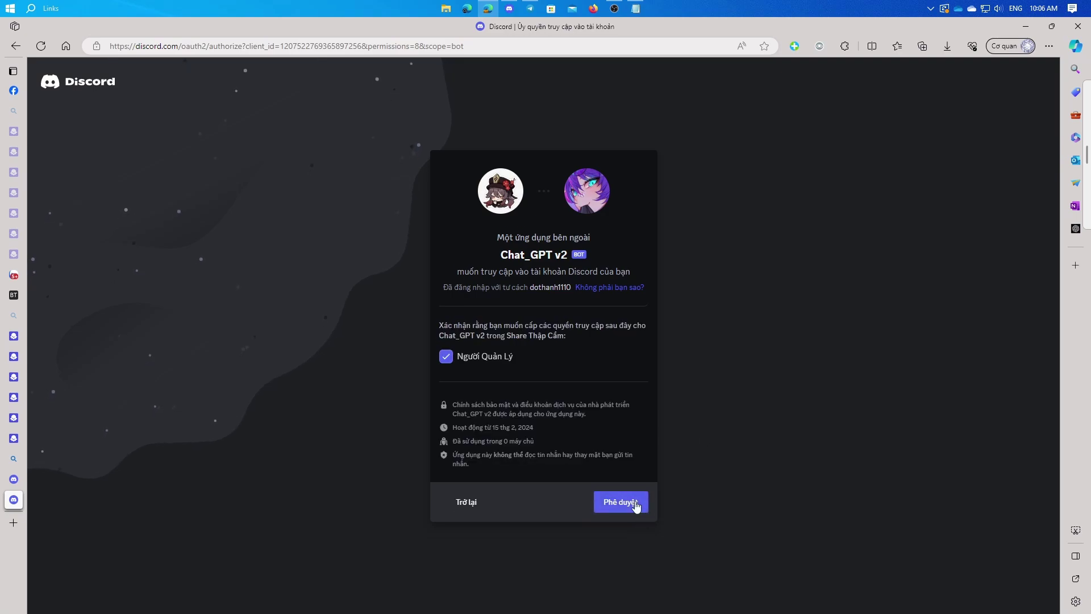
click(647, 508)
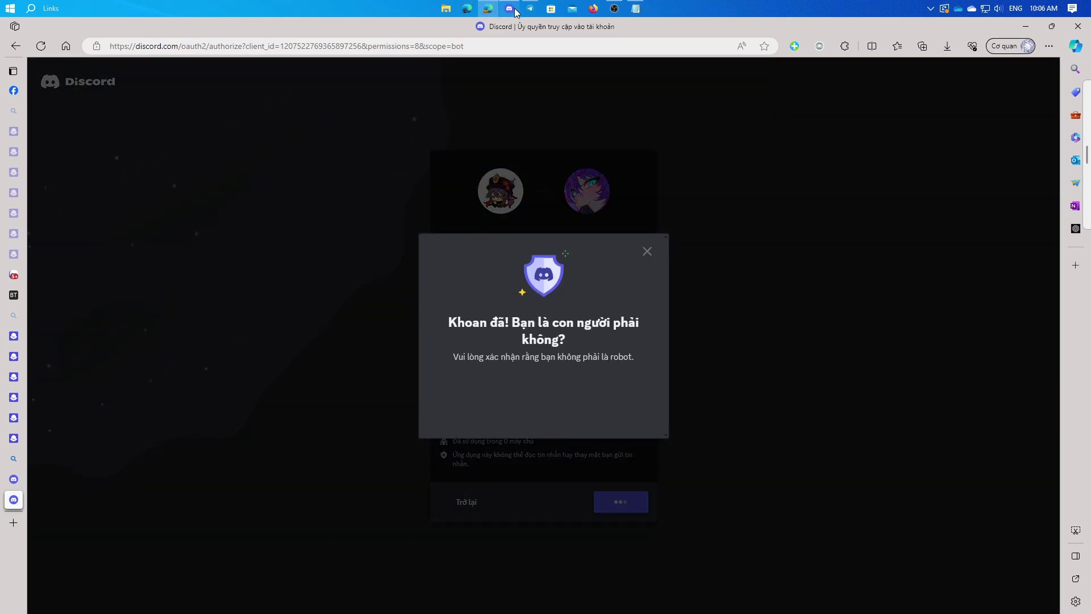
click(509, 10)
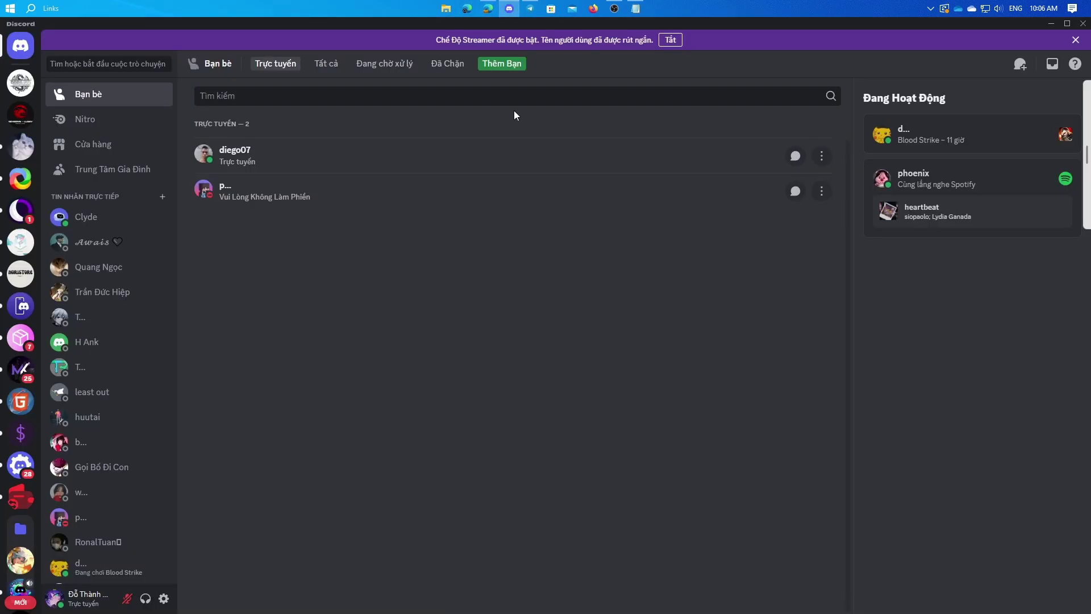
click(487, 9)
click(481, 401)
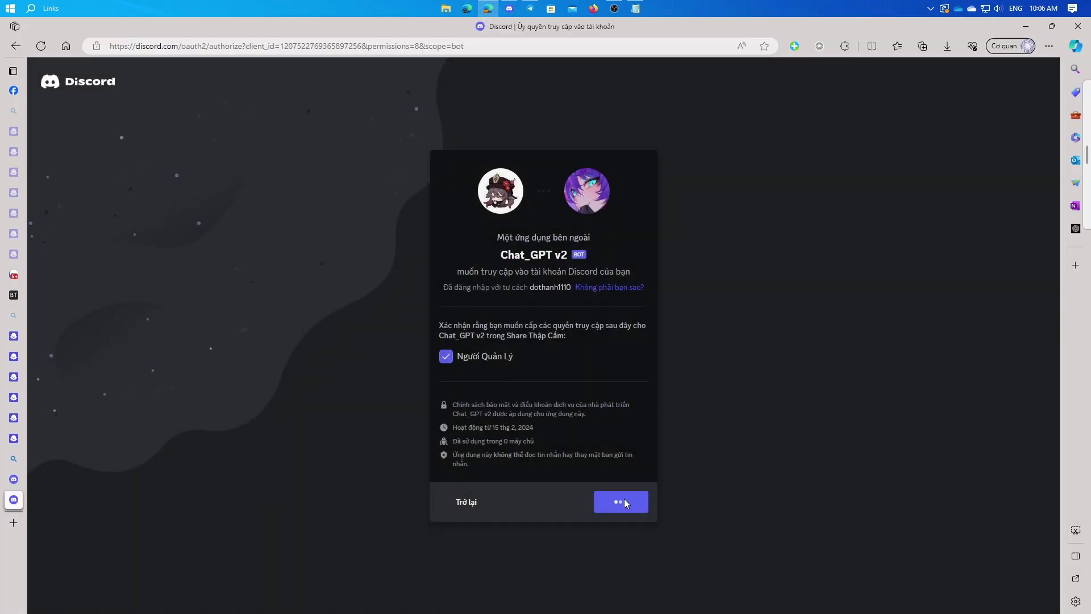
Check the chat-cộng-đồng channel in Share Thập Cẩm, then return to the URL Generator page.
click(510, 9)
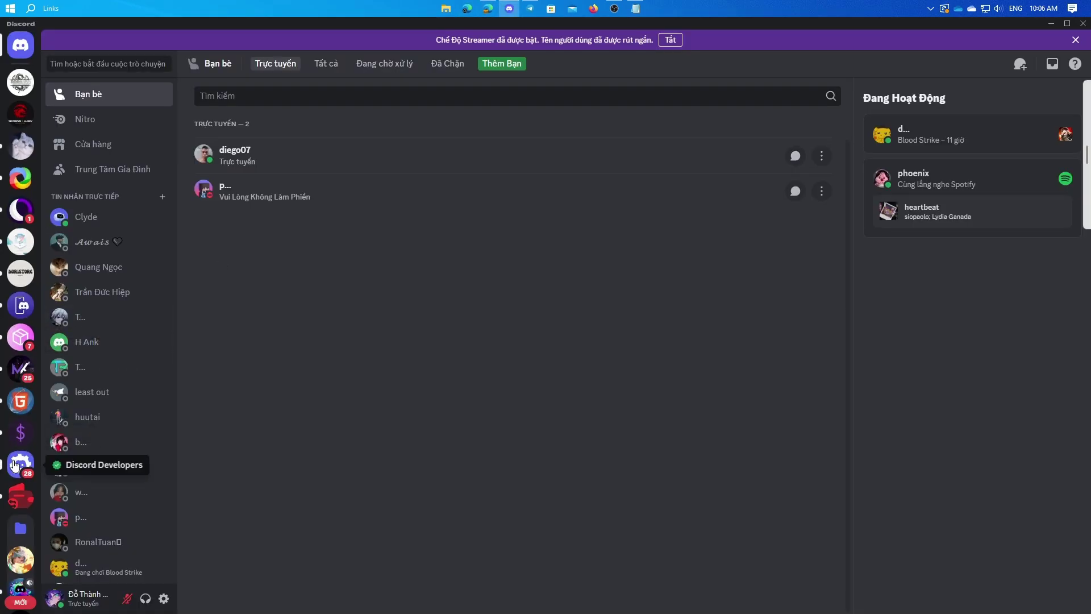
click(21, 379)
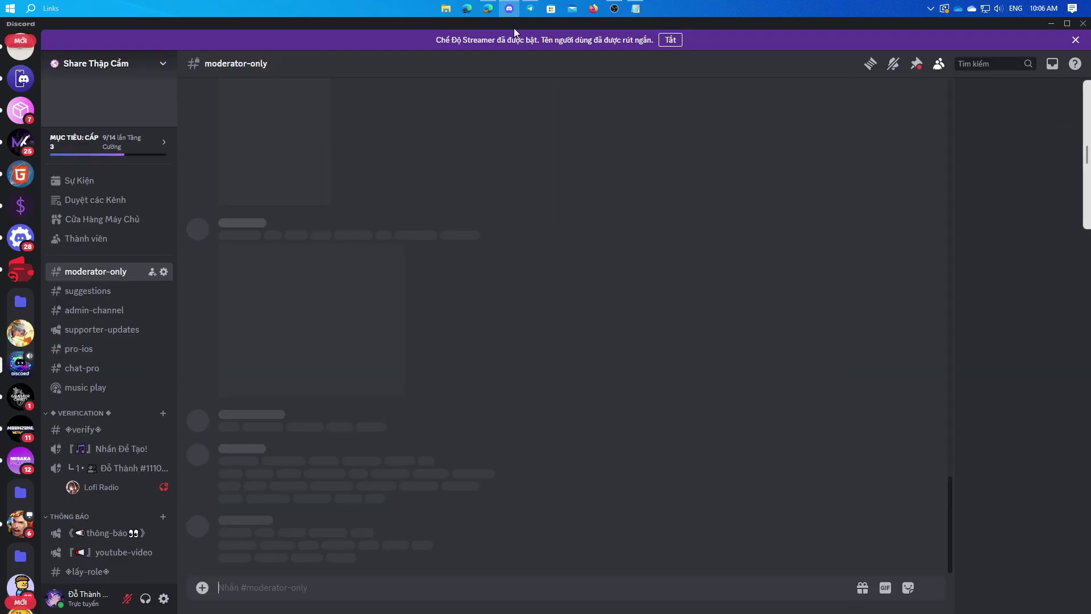
mouse_move(496, 11)
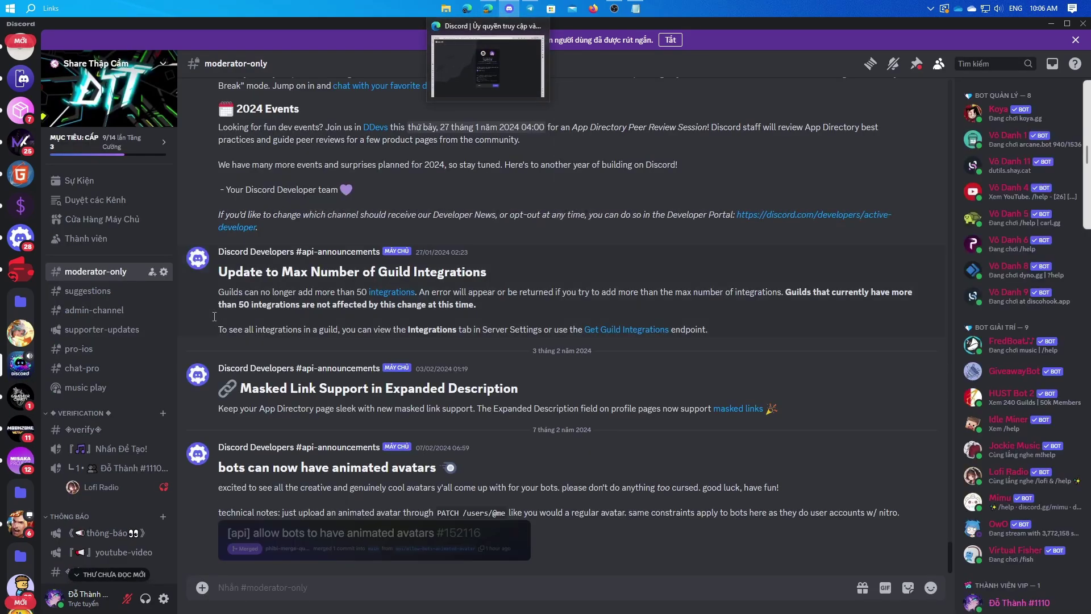
scroll(146, 331, down, 5)
scroll(146, 331, down, 4)
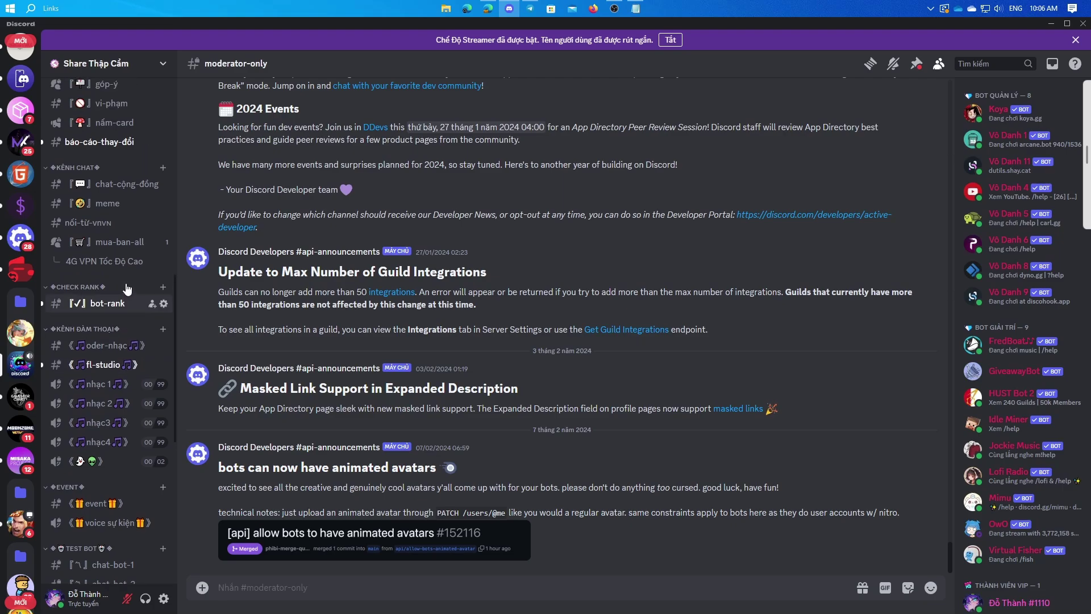
click(111, 265)
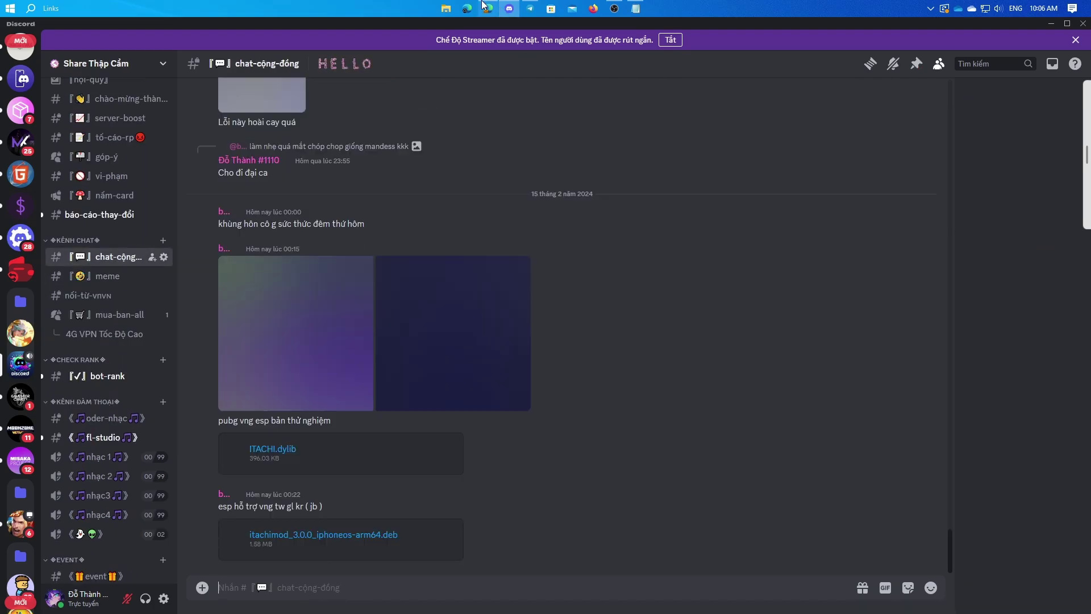
click(490, 8)
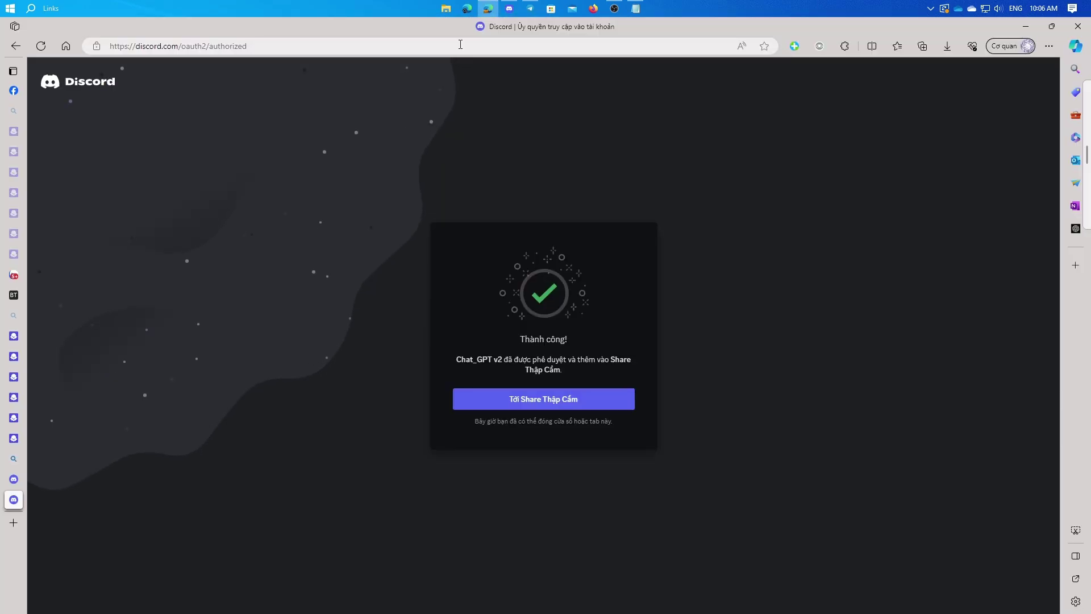
click(14, 479)
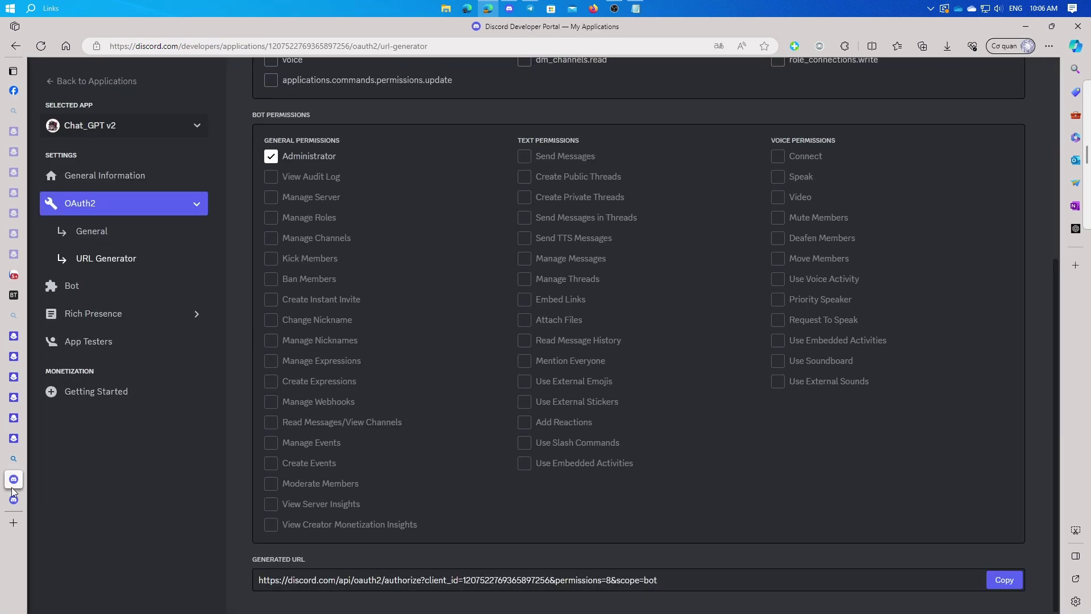
Save the Discord token in Coze again and translate the red intents warning.
click(14, 438)
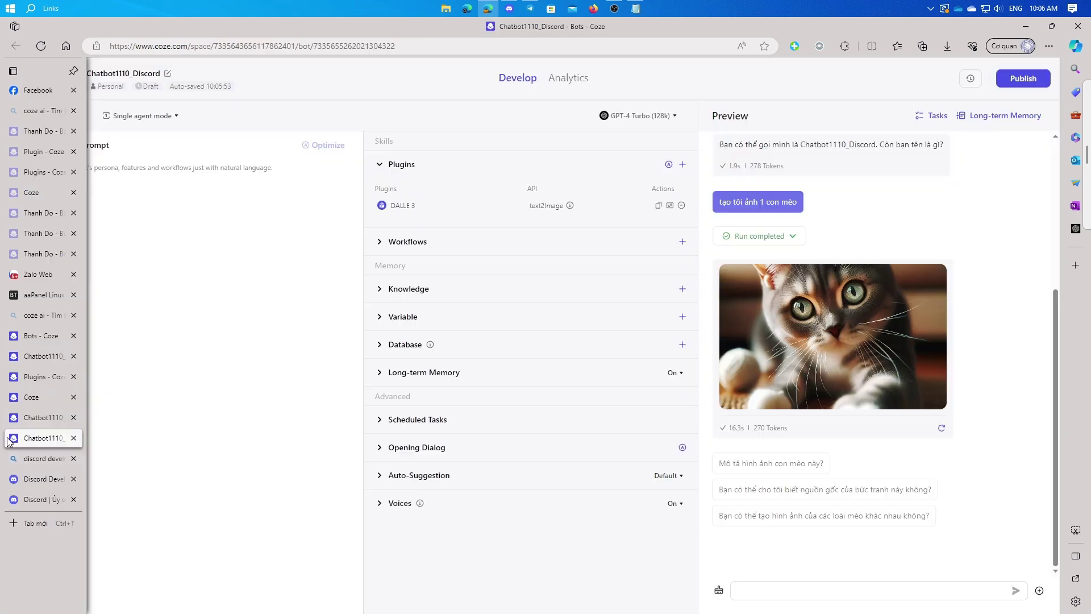
click(14, 417)
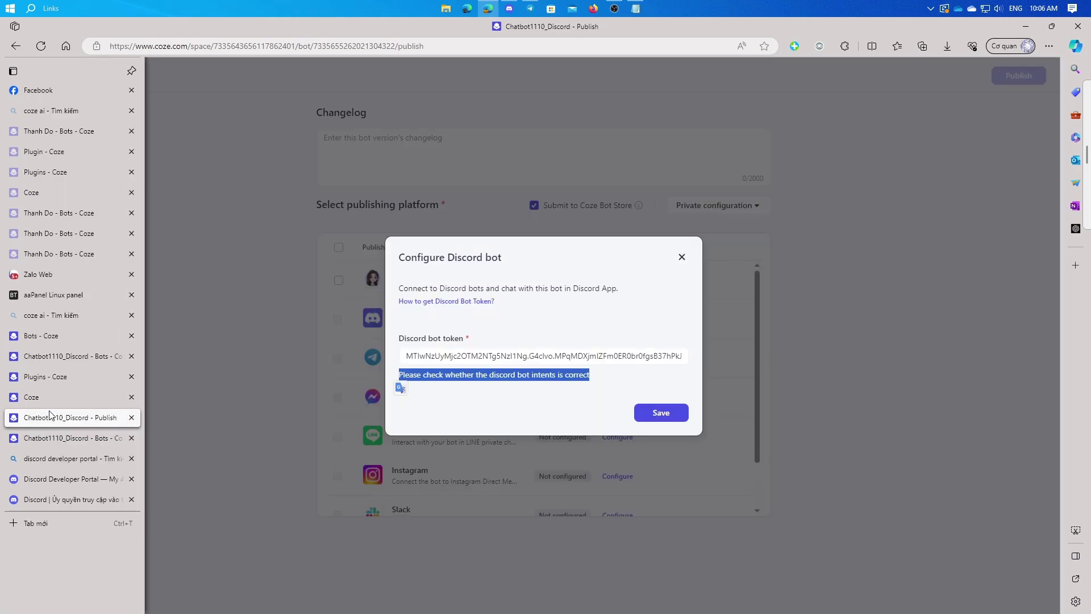
click(665, 414)
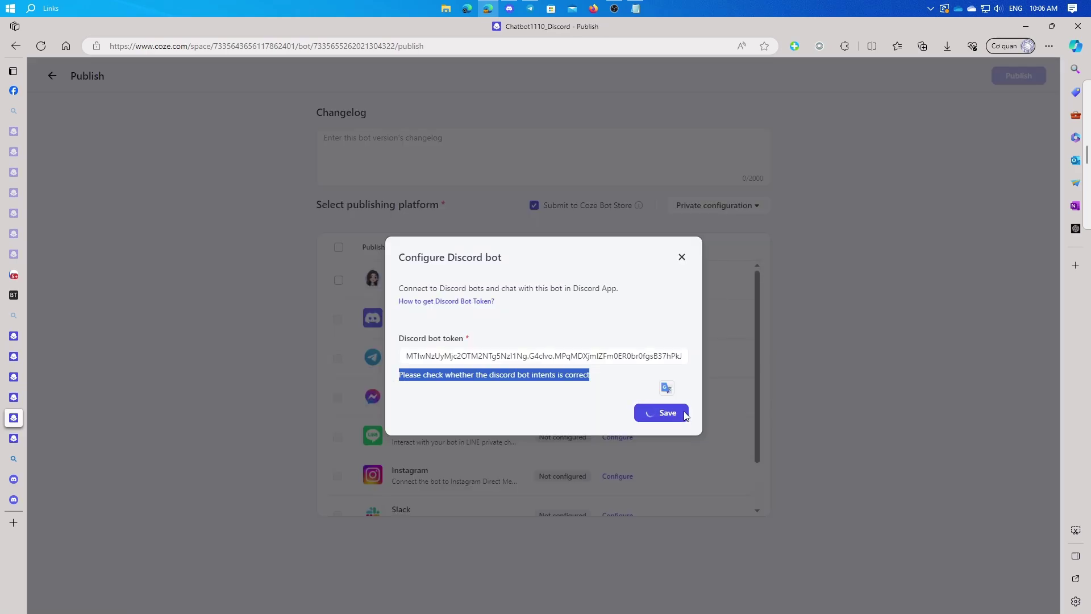
click(628, 327)
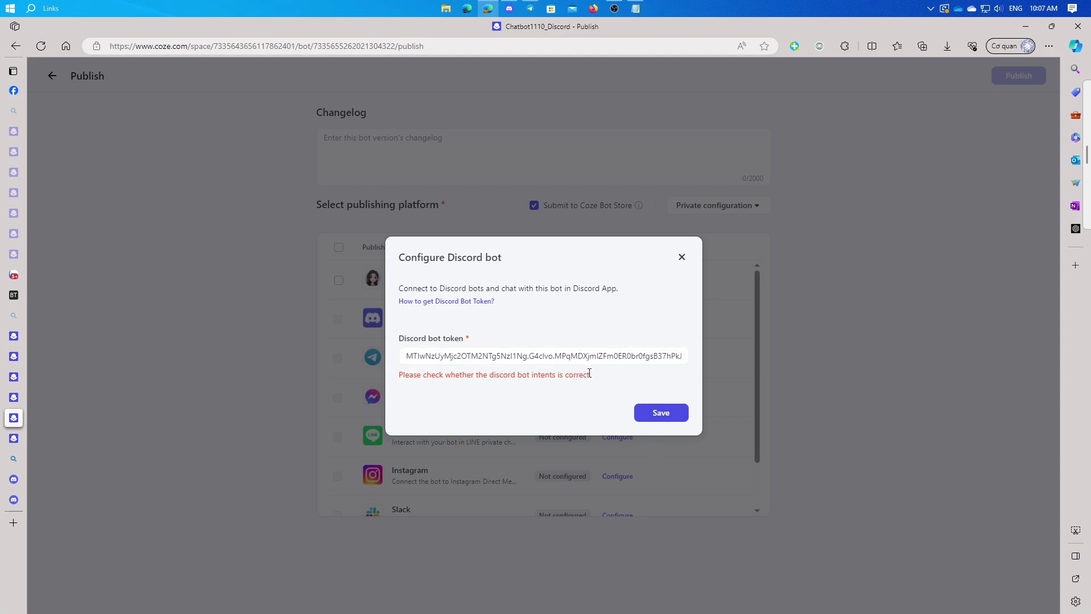
drag(589, 373, 400, 377)
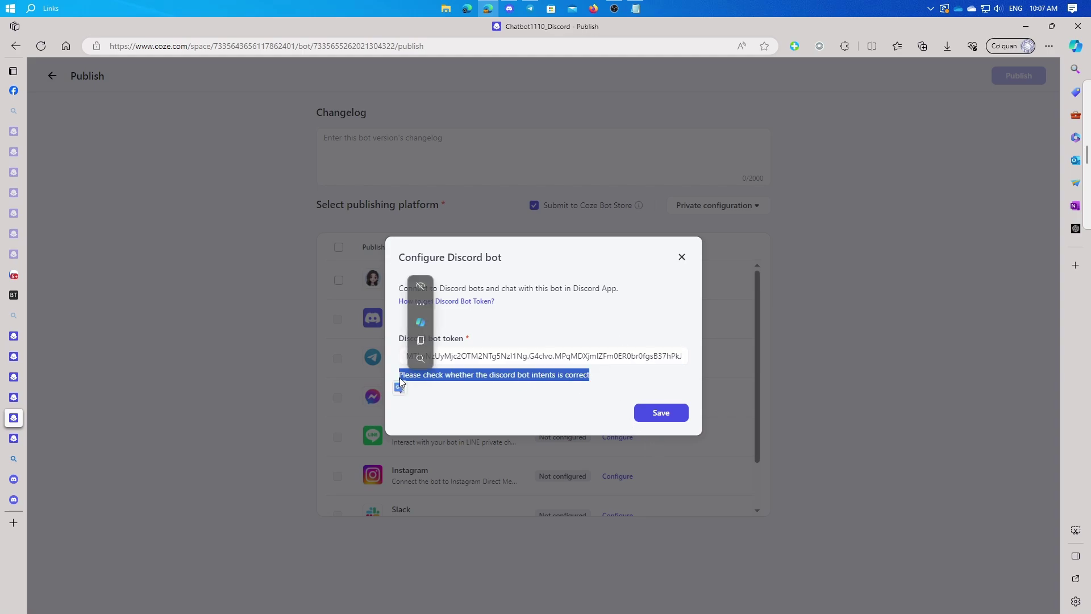
click(400, 389)
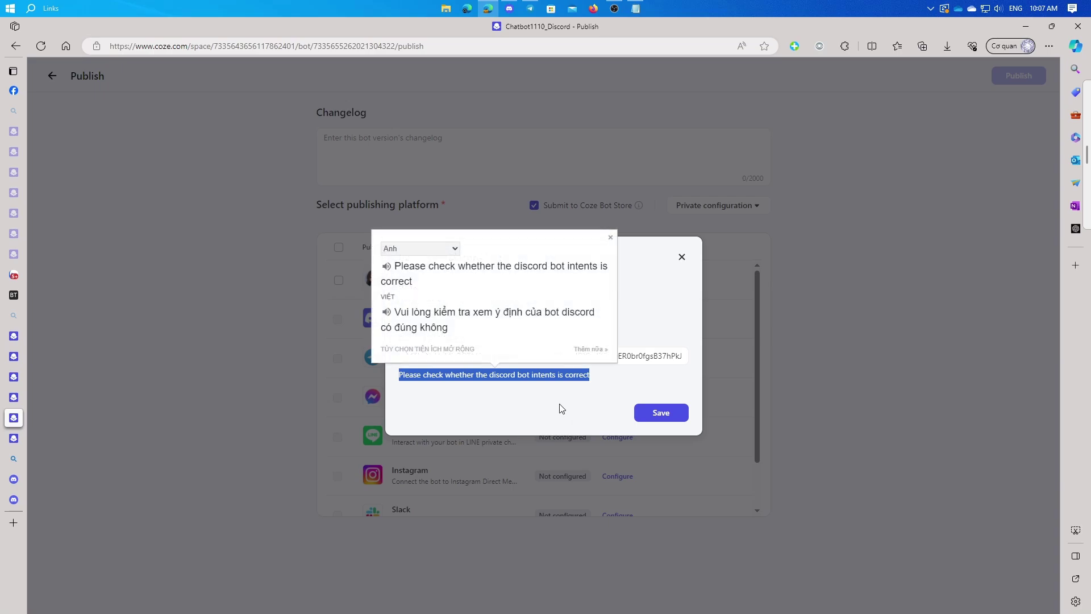
click(540, 405)
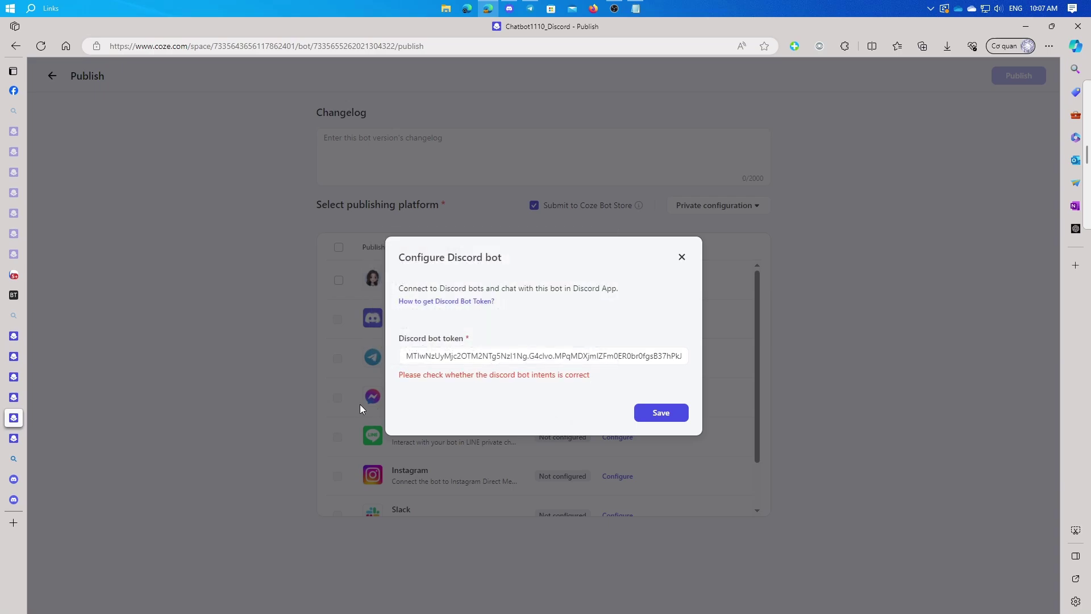
Copy the bot token from the Developer Portal's Bot page.
click(13, 477)
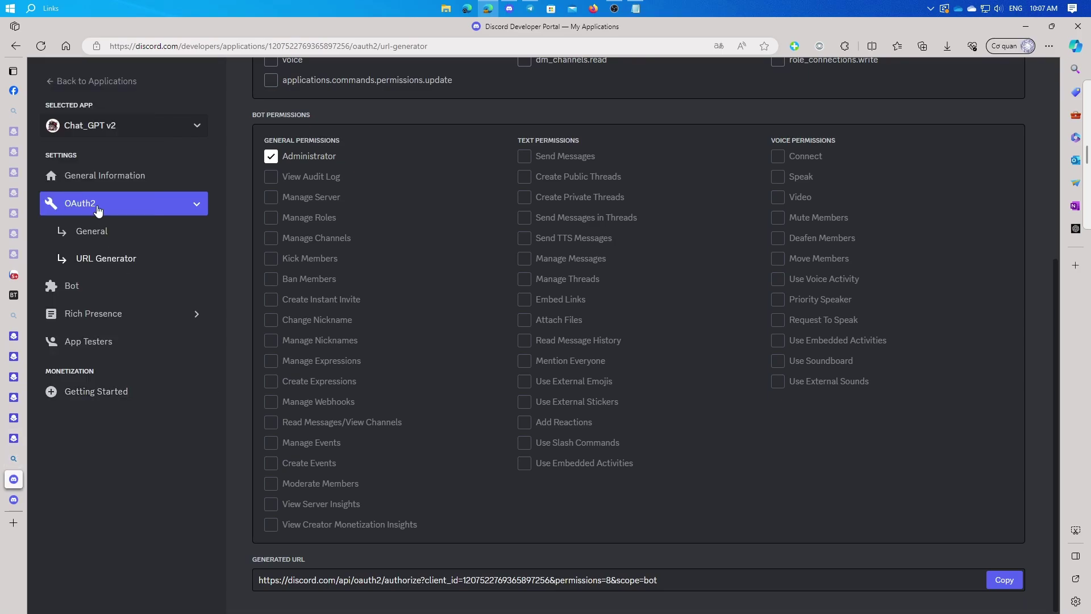
click(69, 285)
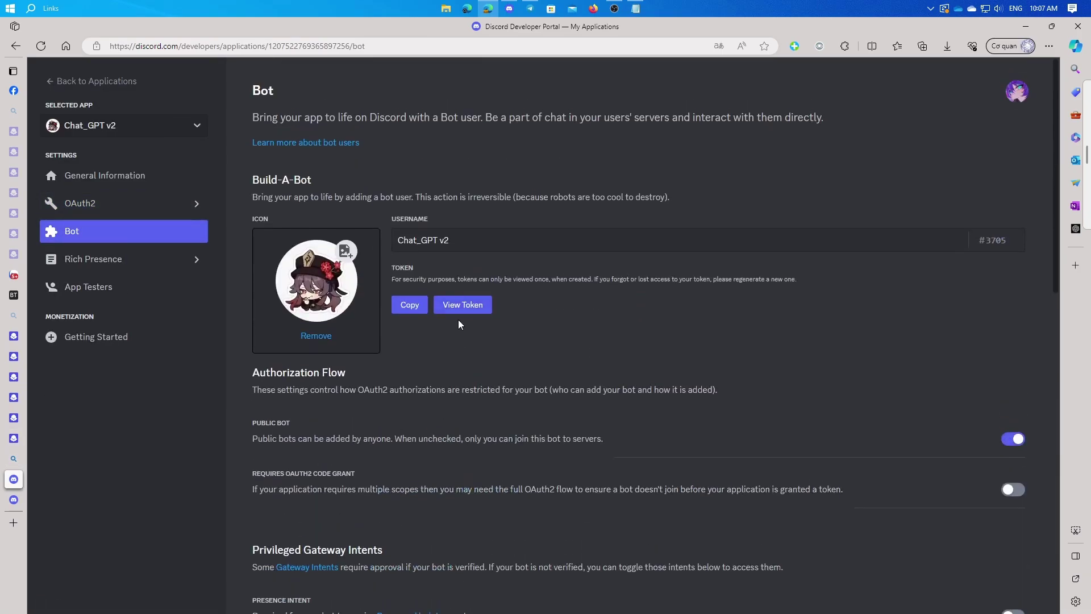
click(413, 307)
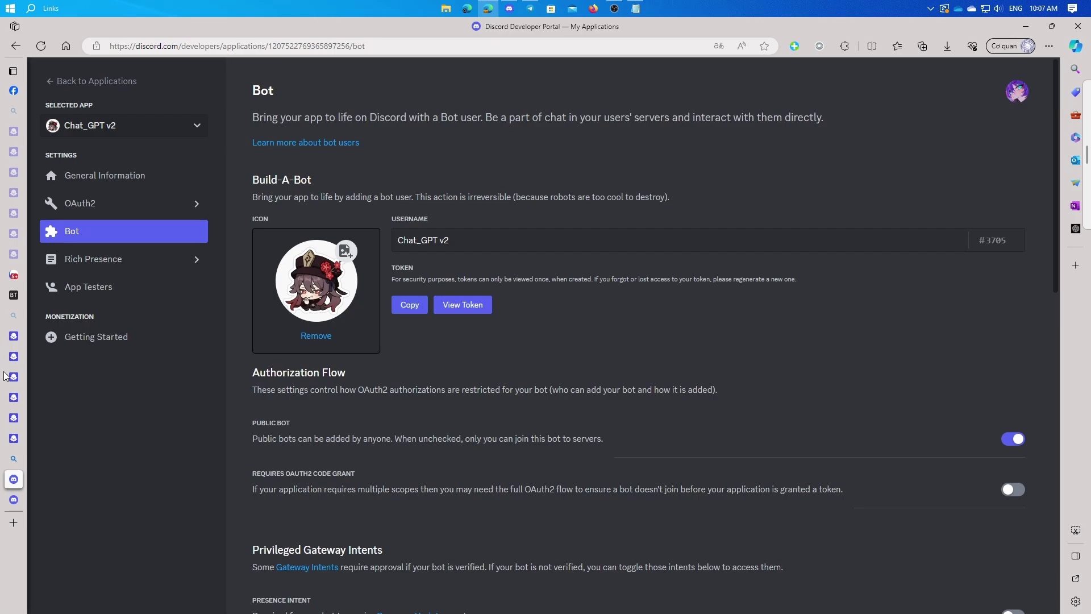
Replace the token in Coze's Discord configuration with the copied one and save it.
click(57, 438)
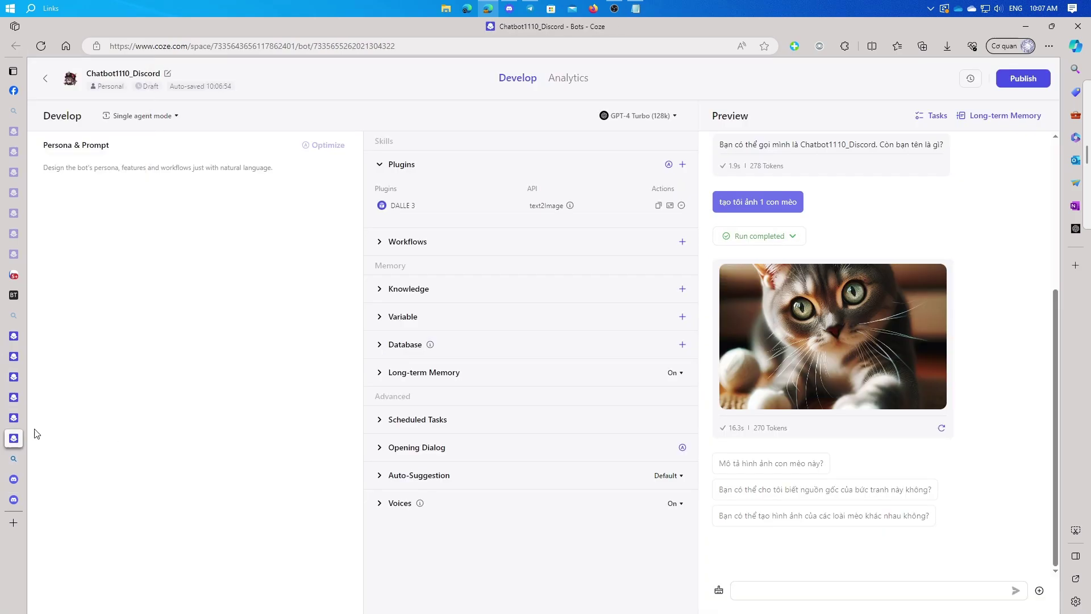
click(14, 418)
key(ctrl+a)
key(ctrl+v)
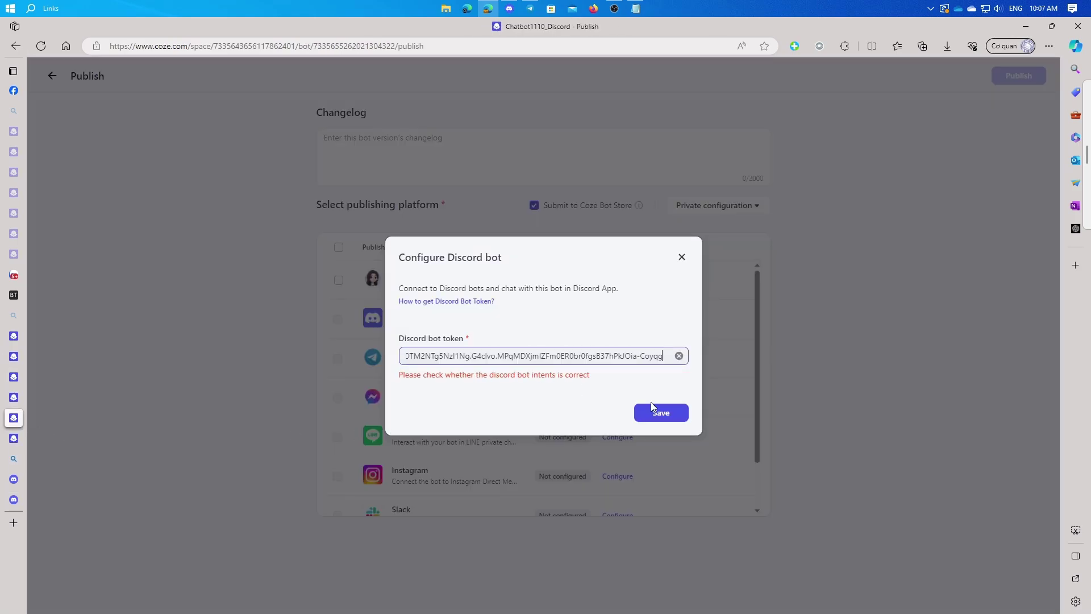
click(665, 412)
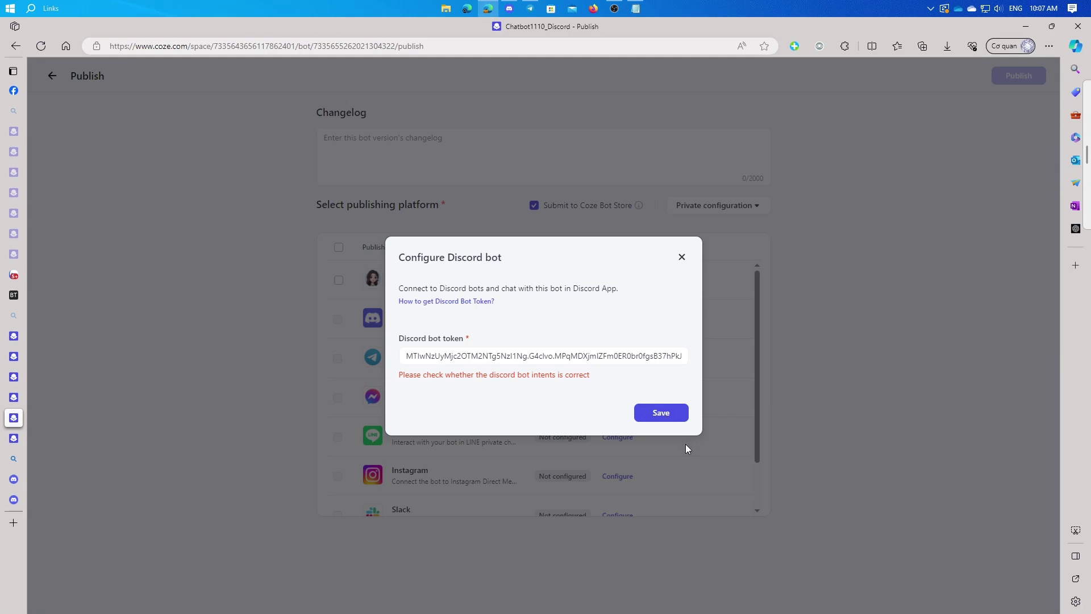
click(654, 413)
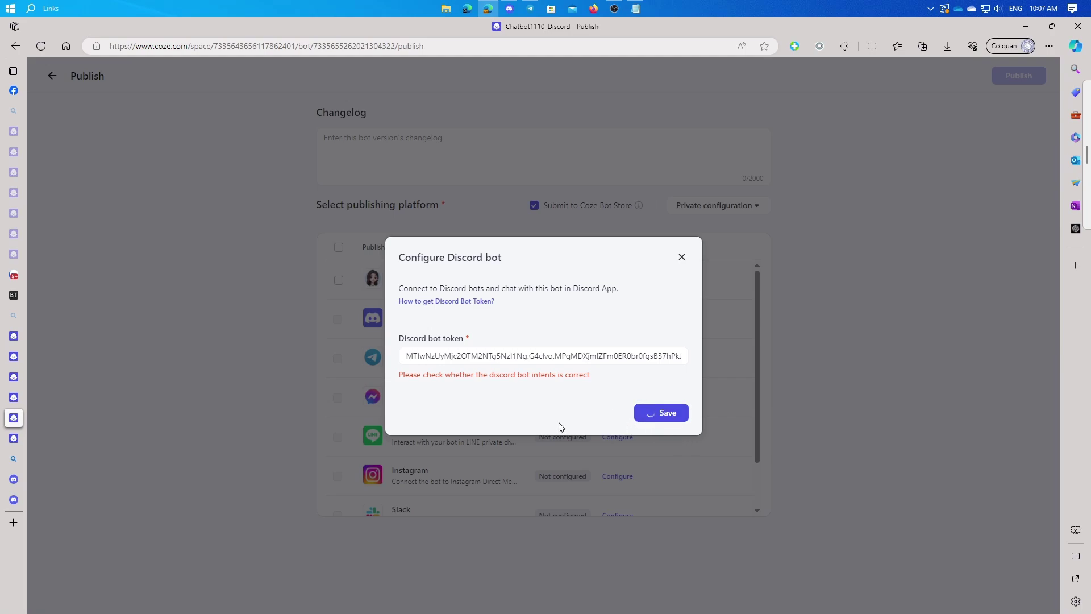
click(14, 438)
click(14, 417)
Enable the Presence, Server Members and Message Content intents and save changes.
click(12, 480)
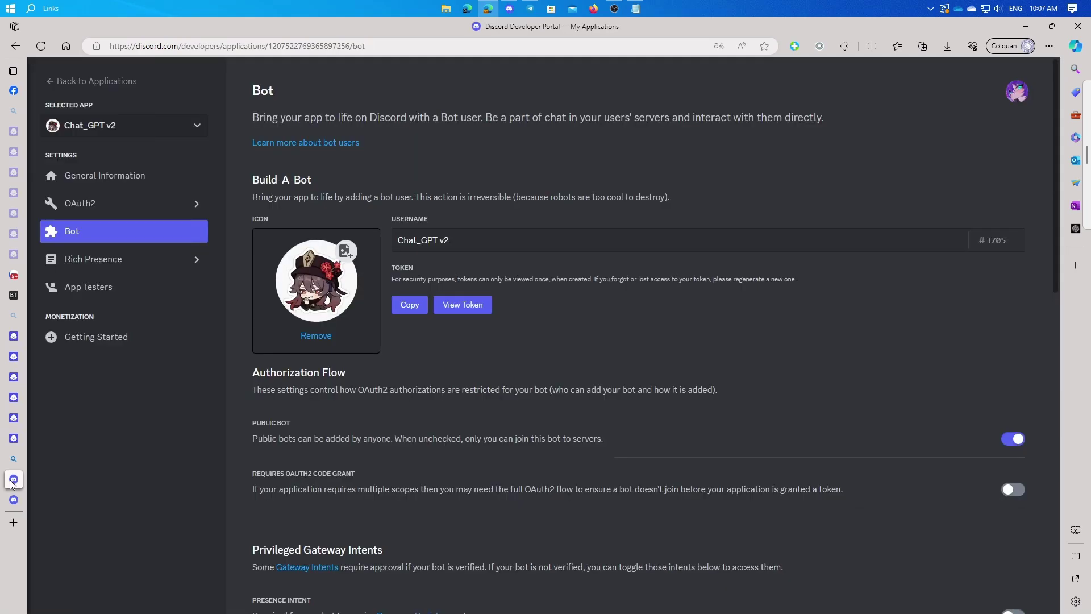
scroll(745, 445, down, 7)
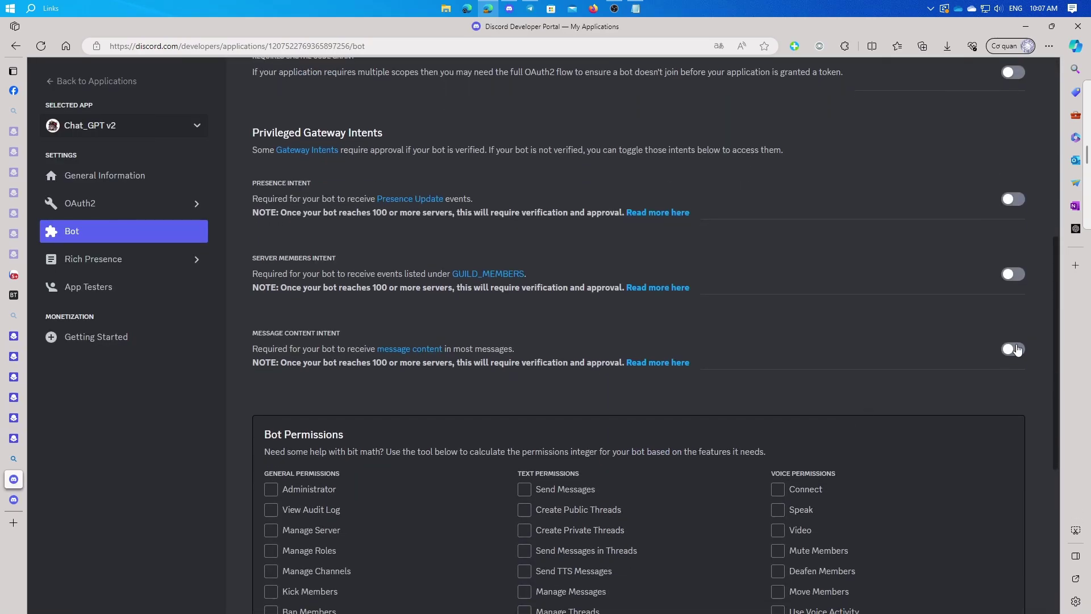
click(1013, 349)
click(1013, 200)
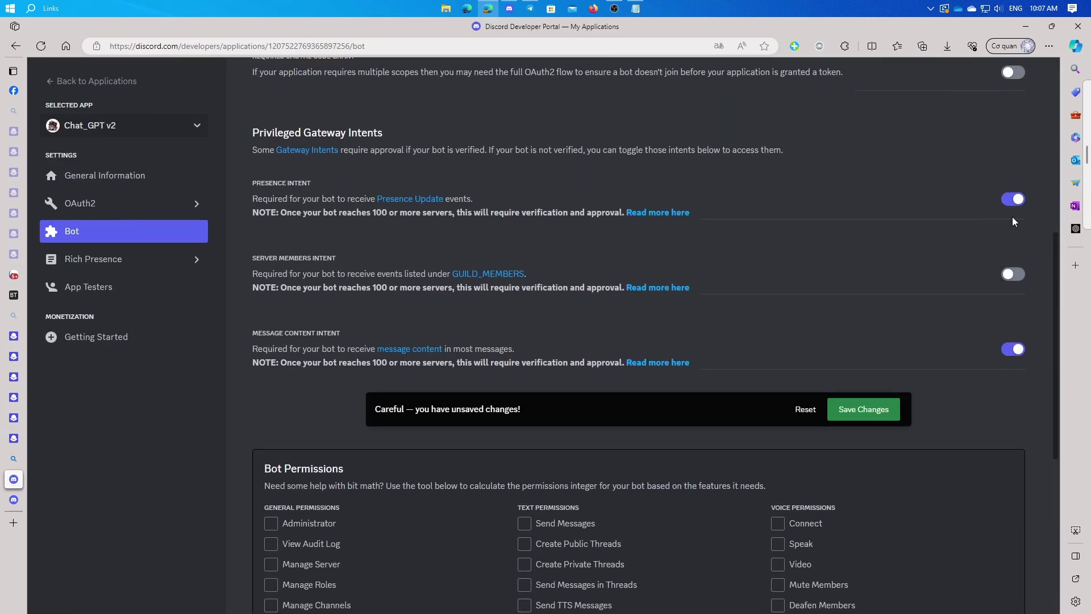
click(1013, 274)
scroll(947, 295, up, 4)
click(882, 587)
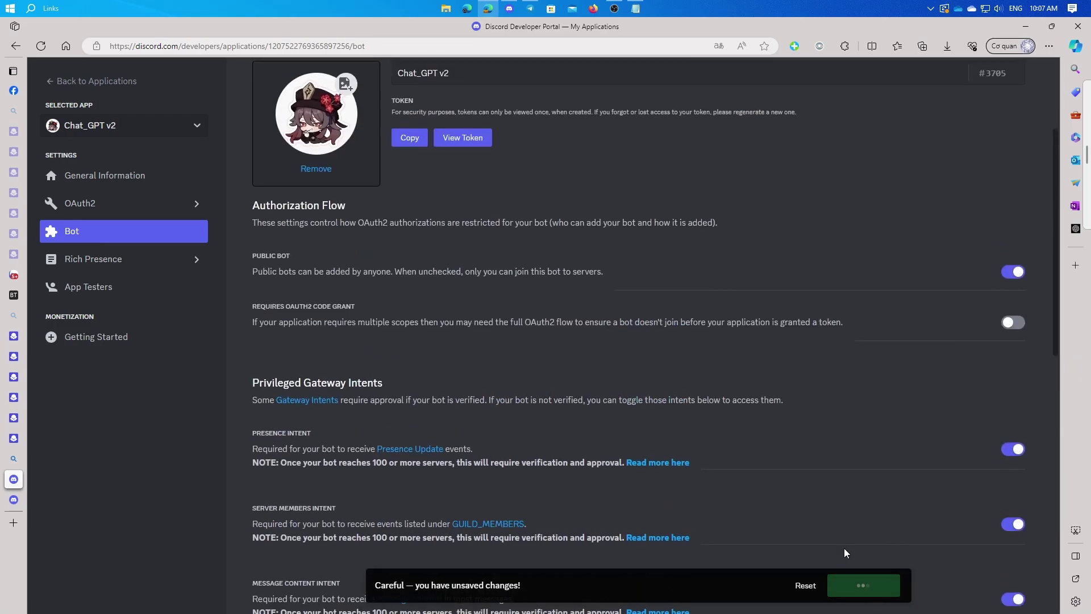
Switch back to the Coze bot's Publish page.
mouse_move(14, 358)
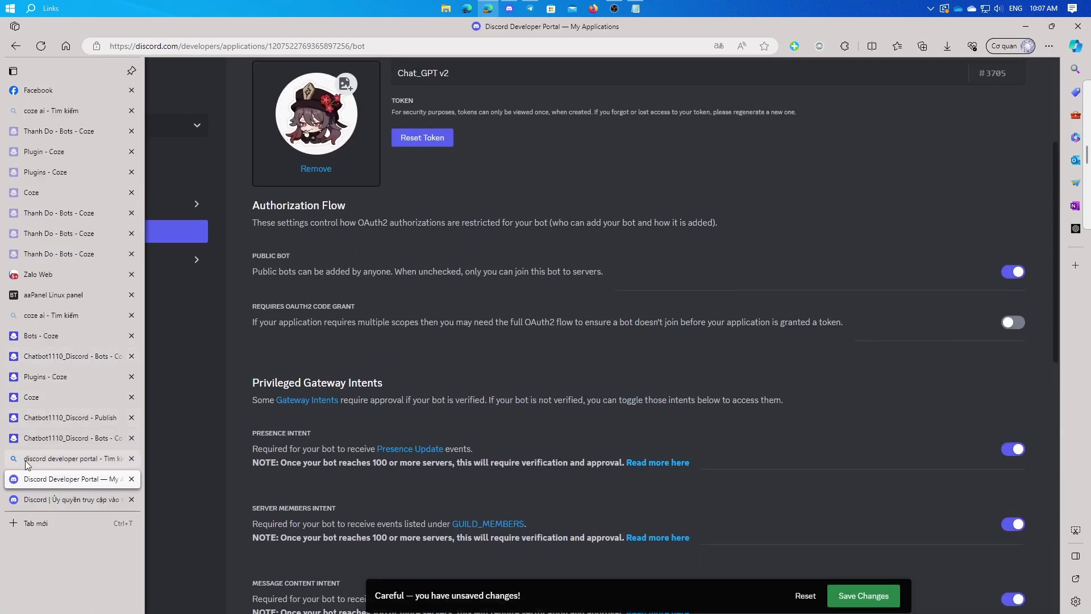
click(33, 445)
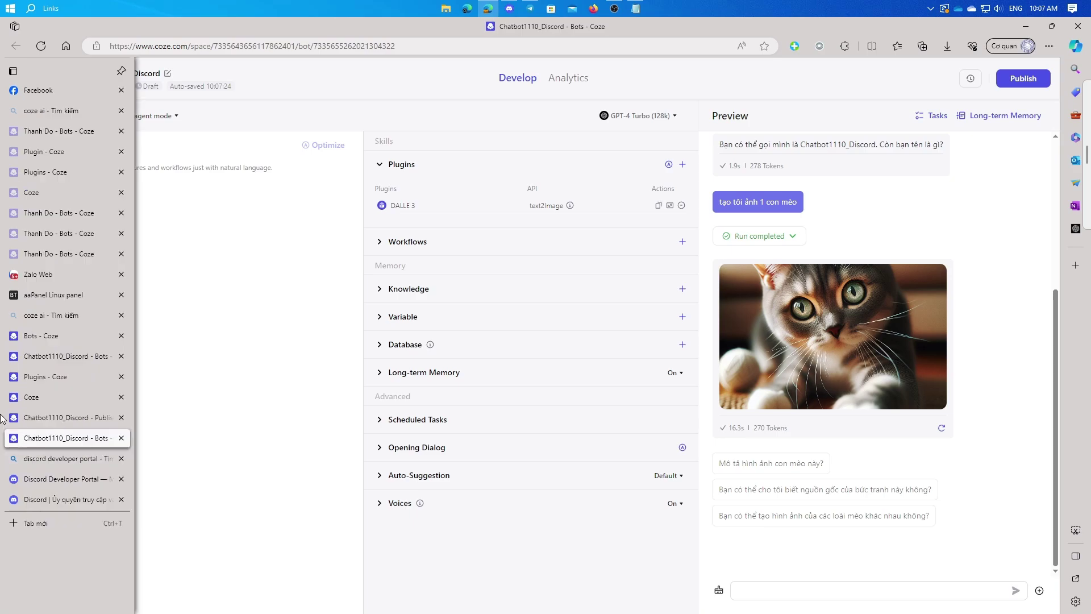
click(74, 412)
Save the Discord token and publish the bot, then quick-reply 'thuê api tho' to a notification.
click(637, 410)
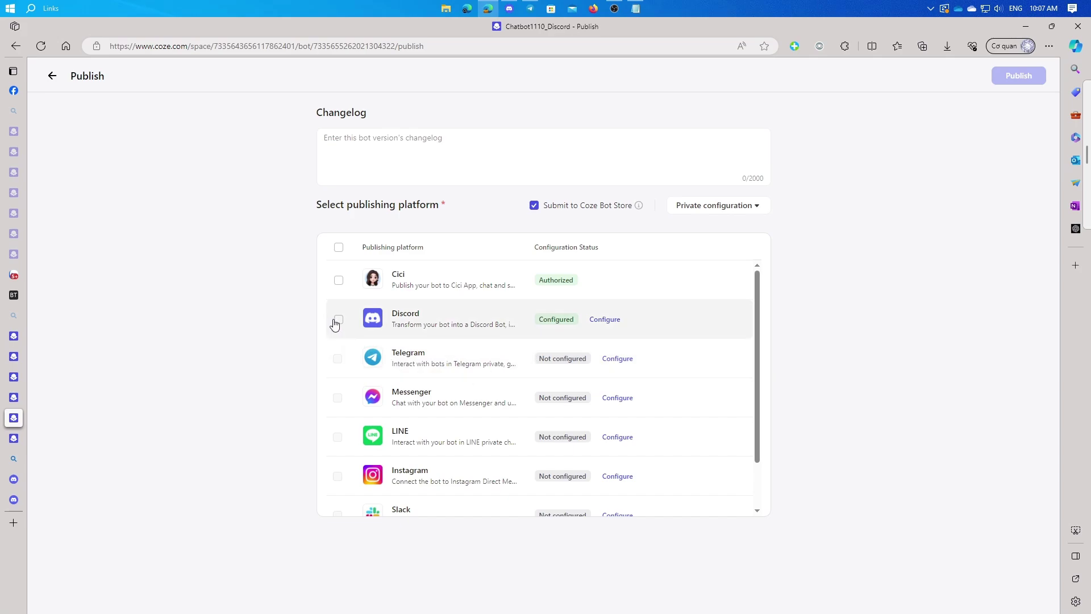
click(339, 320)
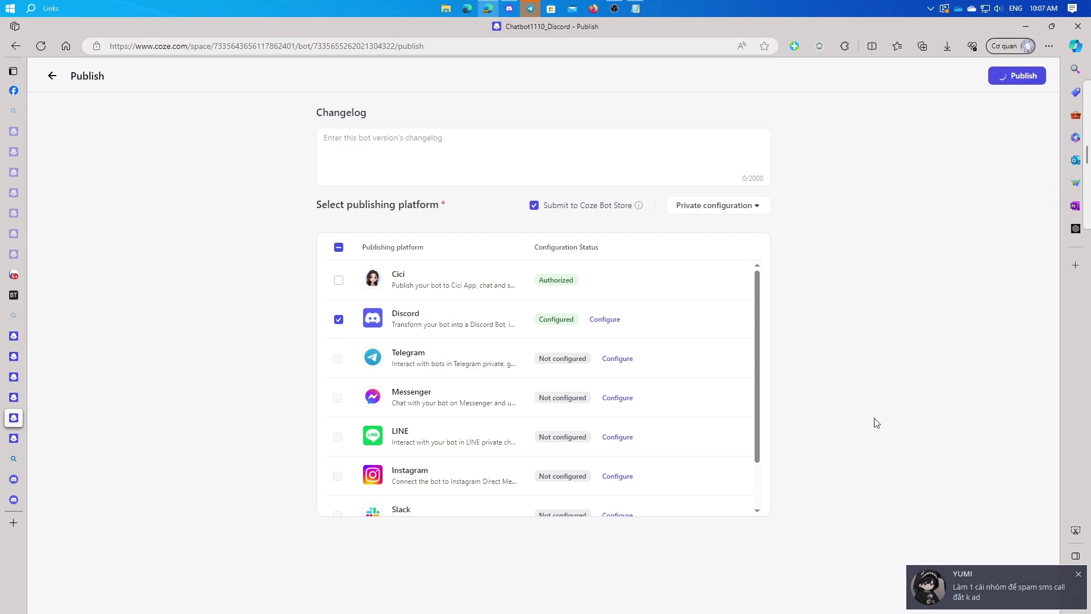
click(1057, 601)
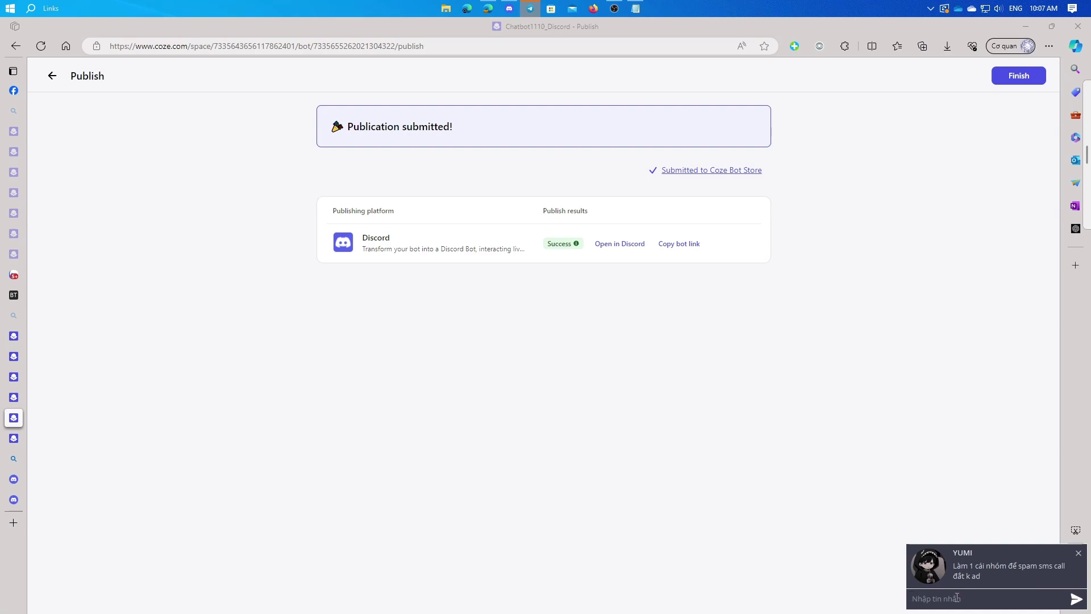
text(thuê api tho)
key(Return)
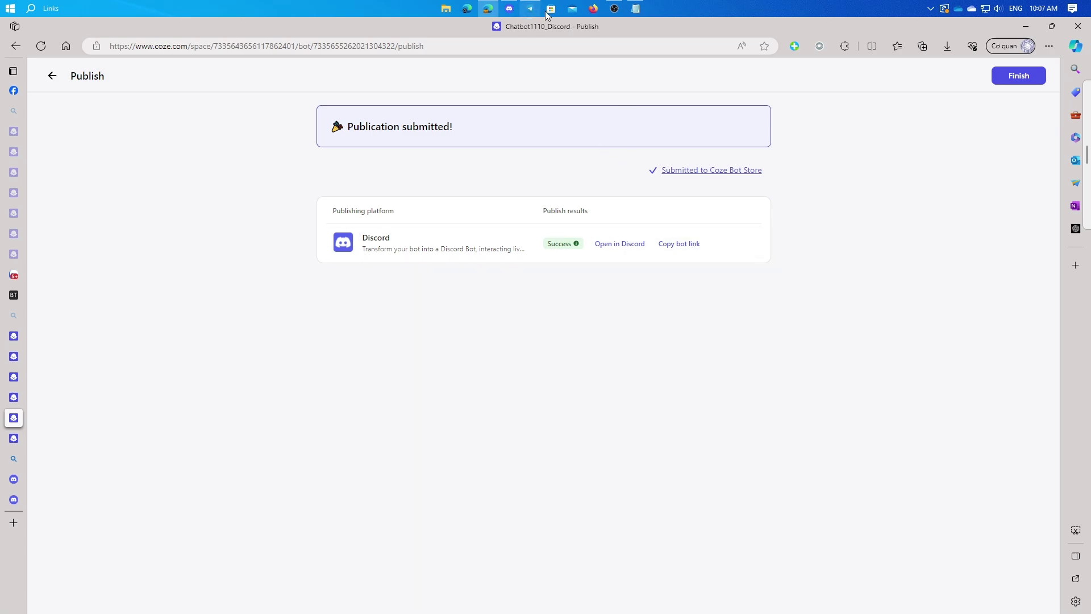
click(509, 10)
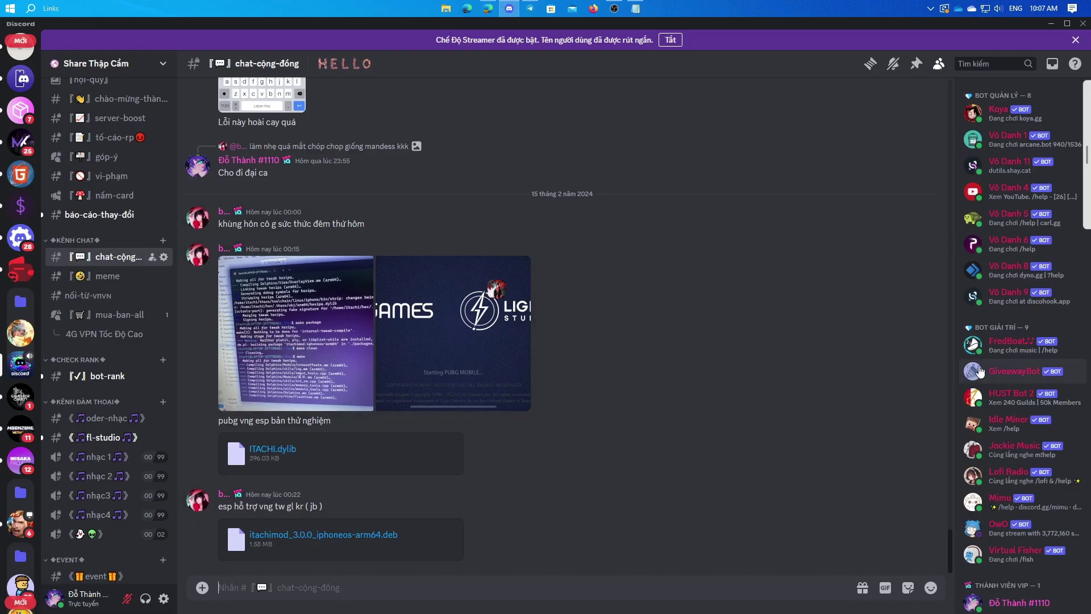
scroll(991, 361, down, 2)
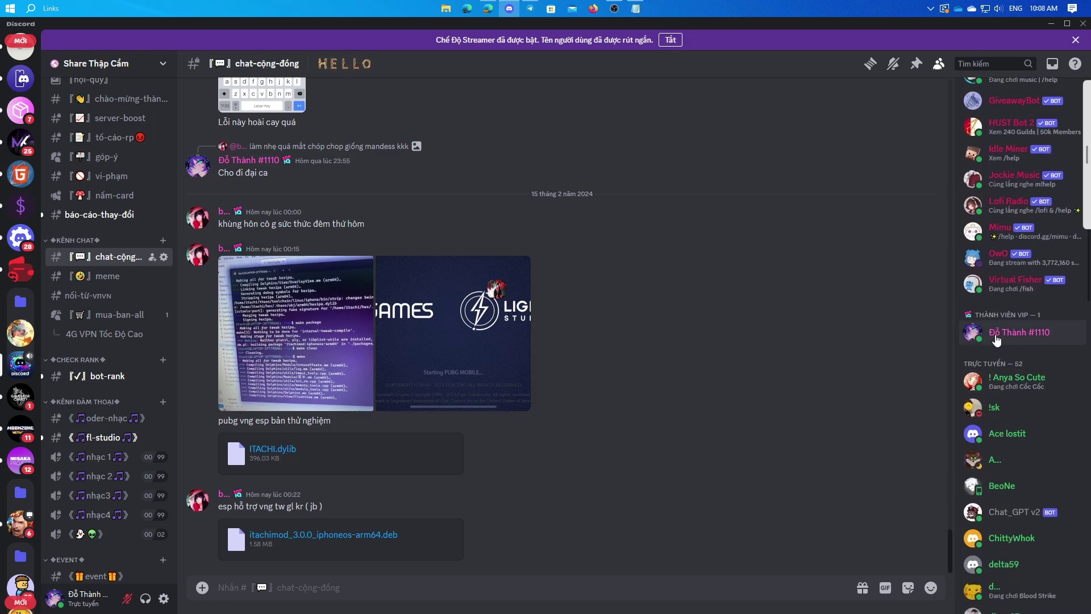
scroll(999, 331, up, 2)
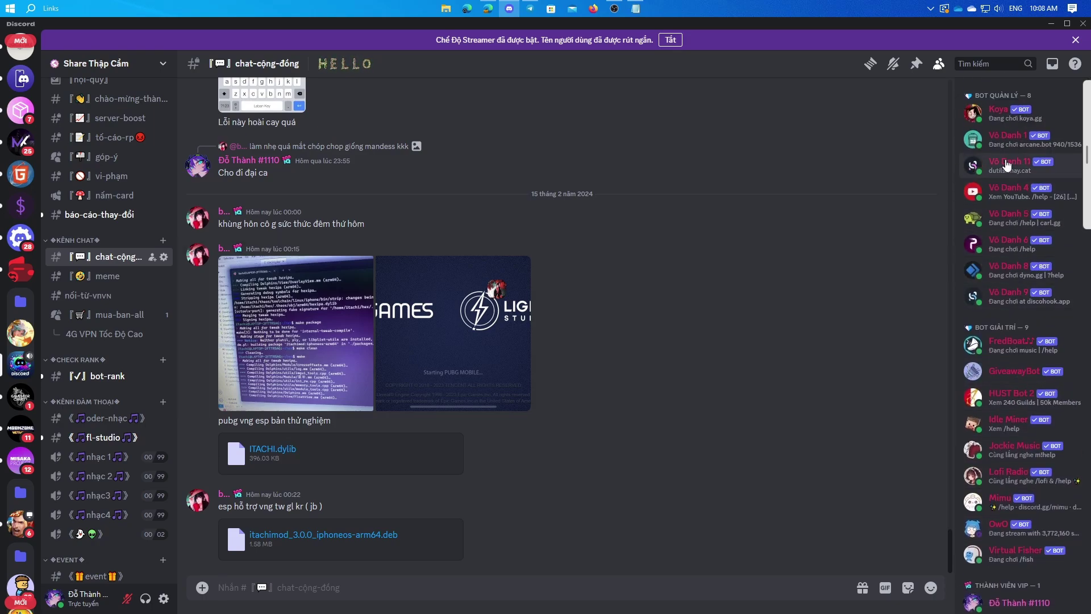
text(@)
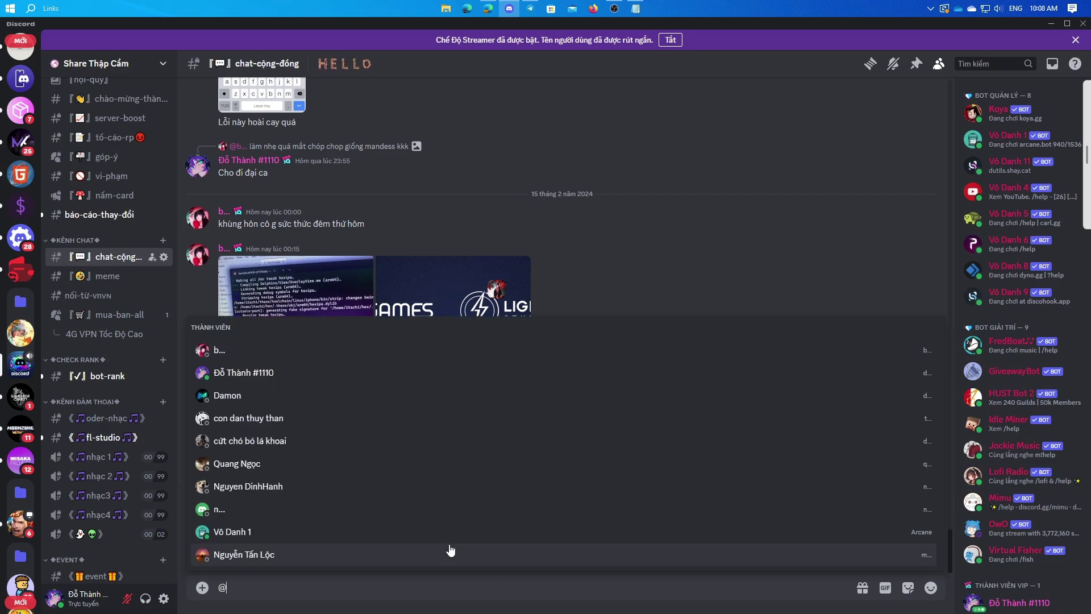
text(c)
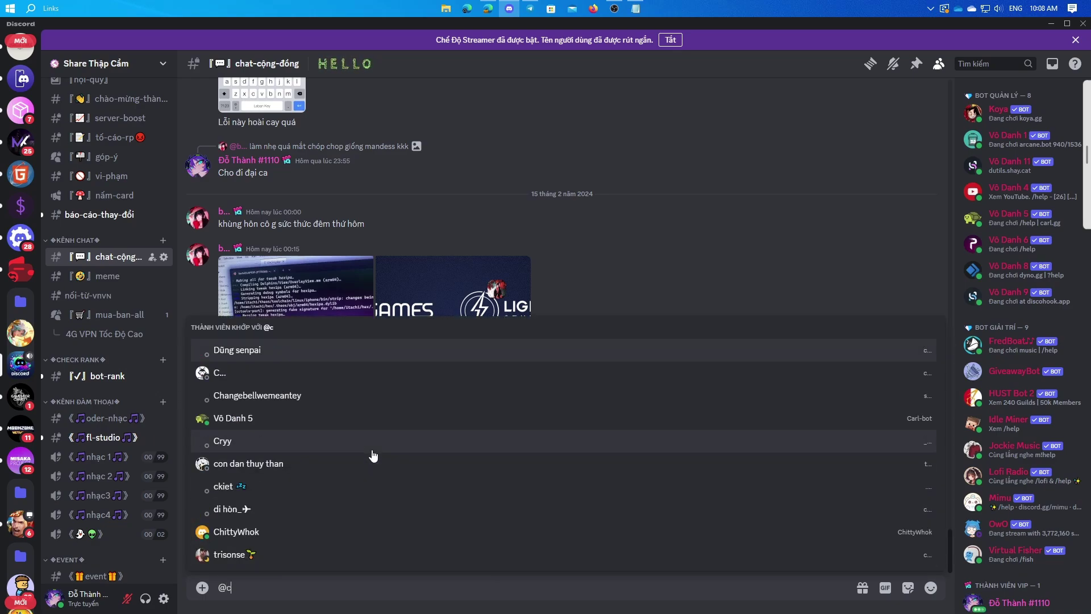
text(gat)
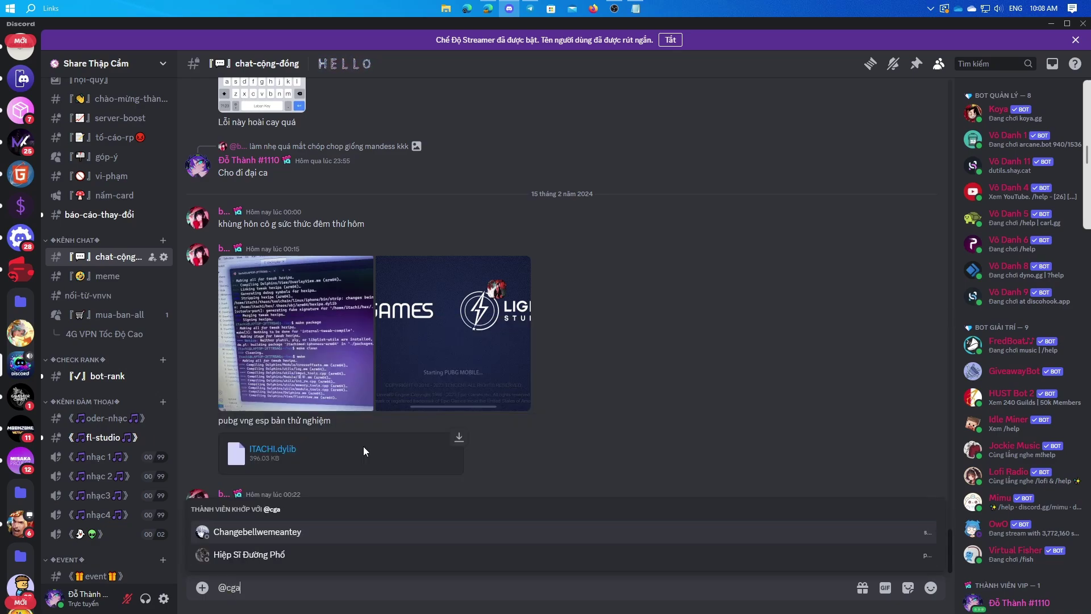
key(BackSpace)
key(BackSpace)
key(BackSpace)
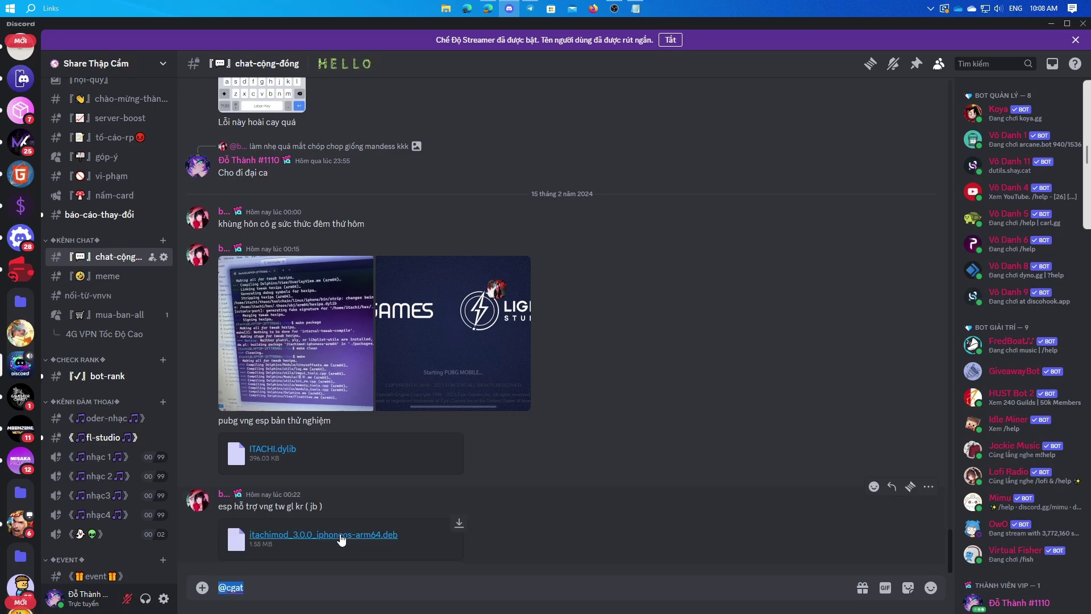
text(hat)
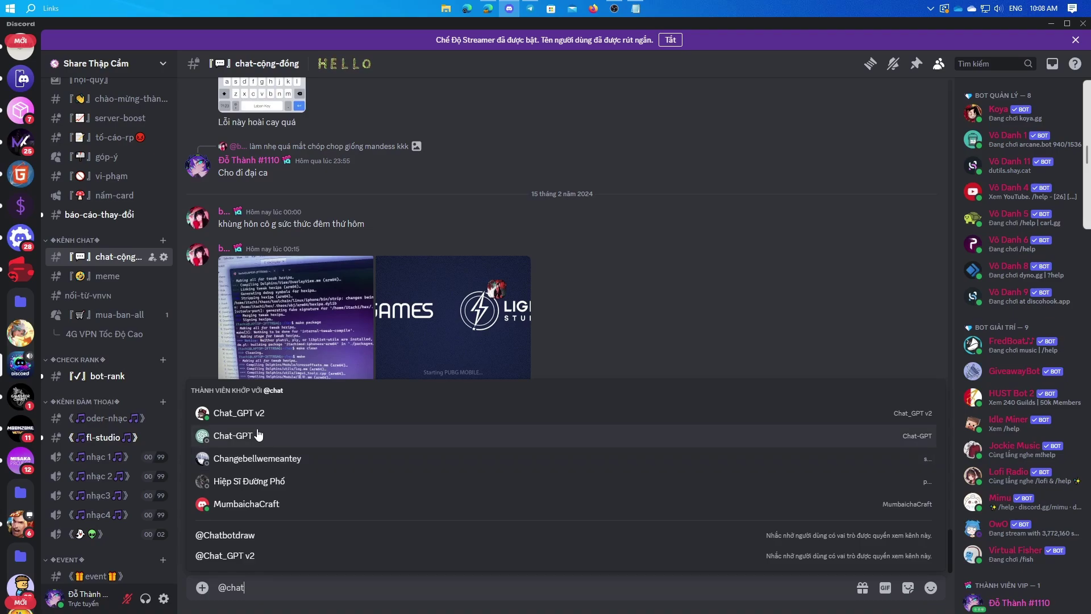
click(254, 420)
text(alo)
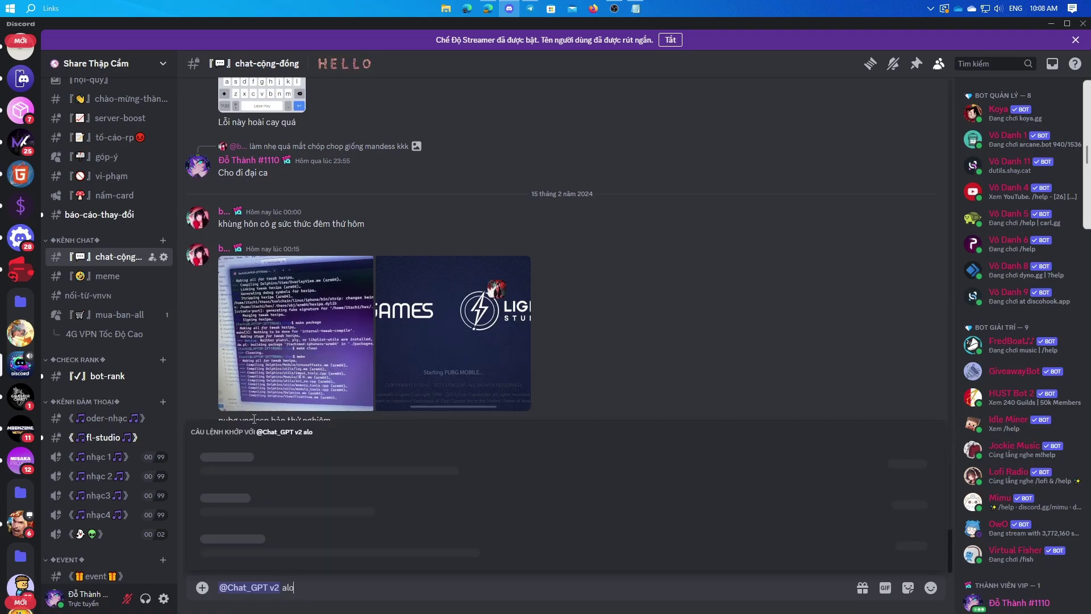
key(Return)
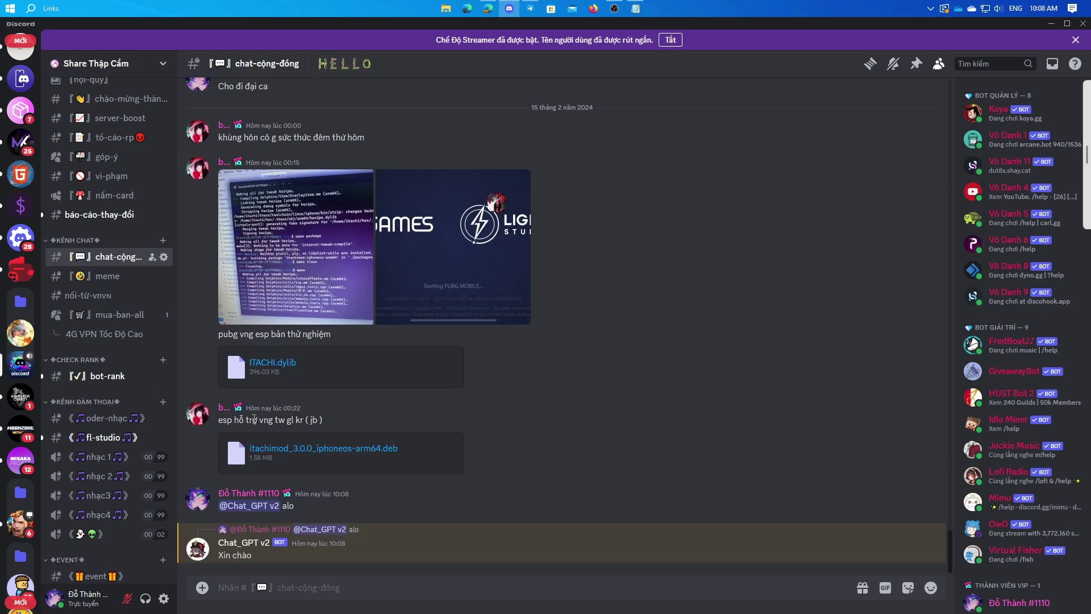
text(ba)
key(Return)
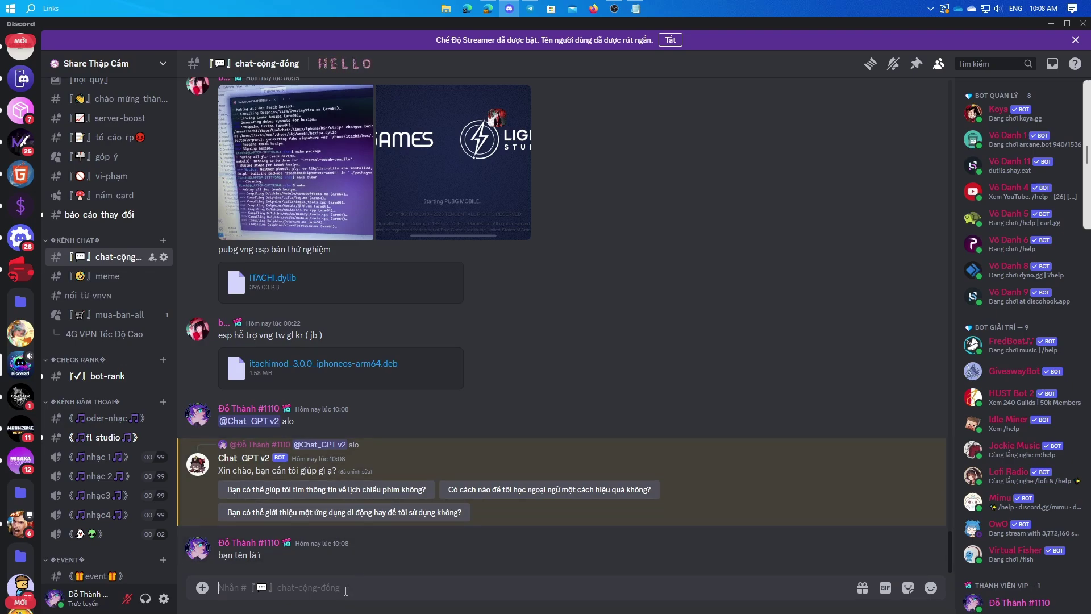
Mention Chat_GPT v2 in Discord and ask its name with 'bạn tên là gì'.
text(@)
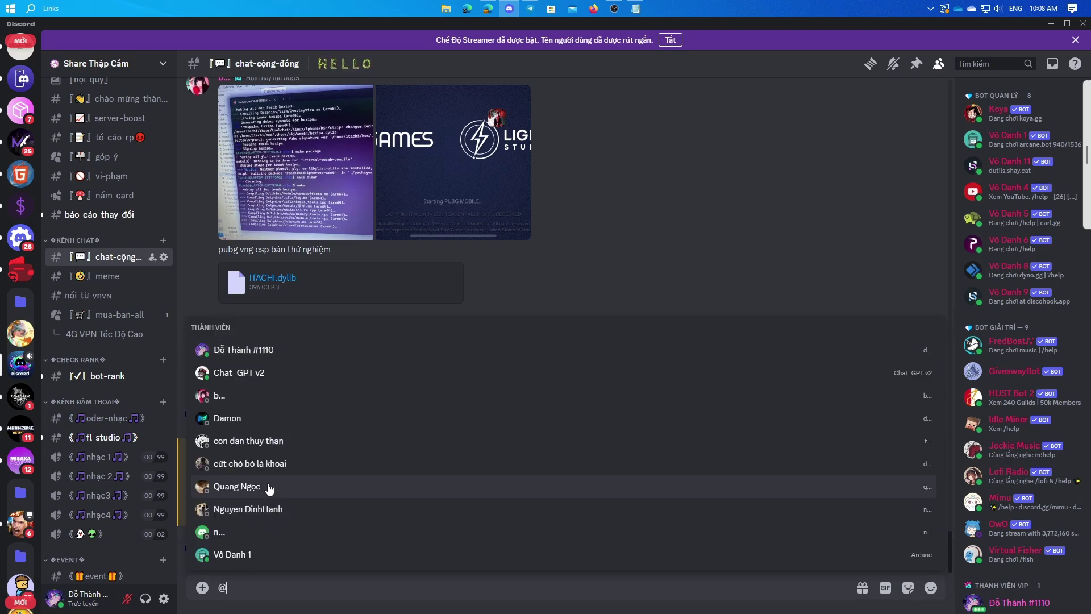
click(247, 374)
text(bạn)
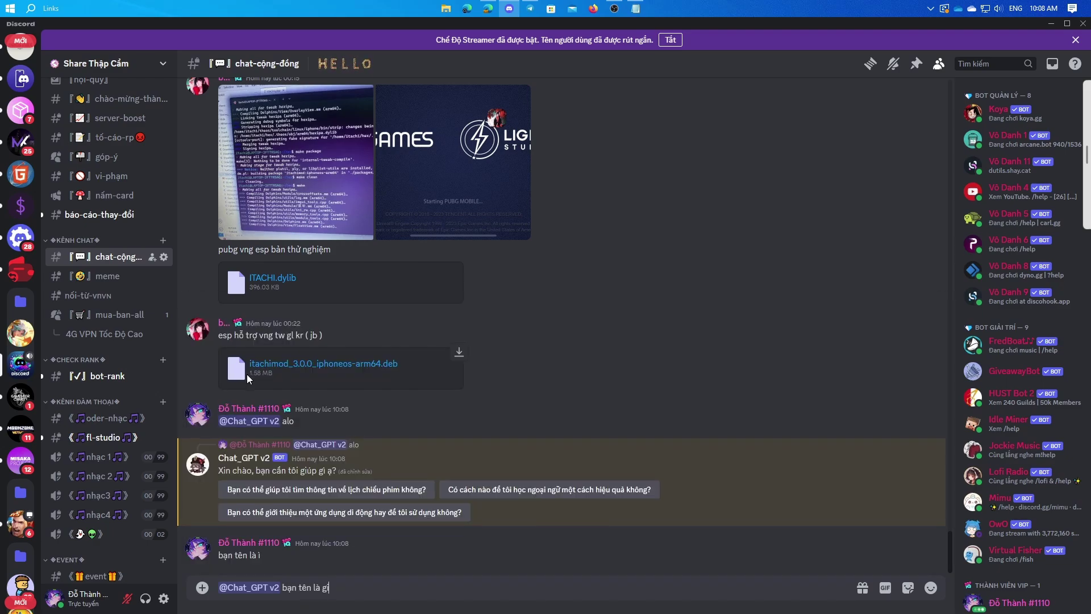
text( tên là gì)
key(Return)
Mention Chat_GPT v2 again and send a cat image request ('bạn … meo').
text(@)
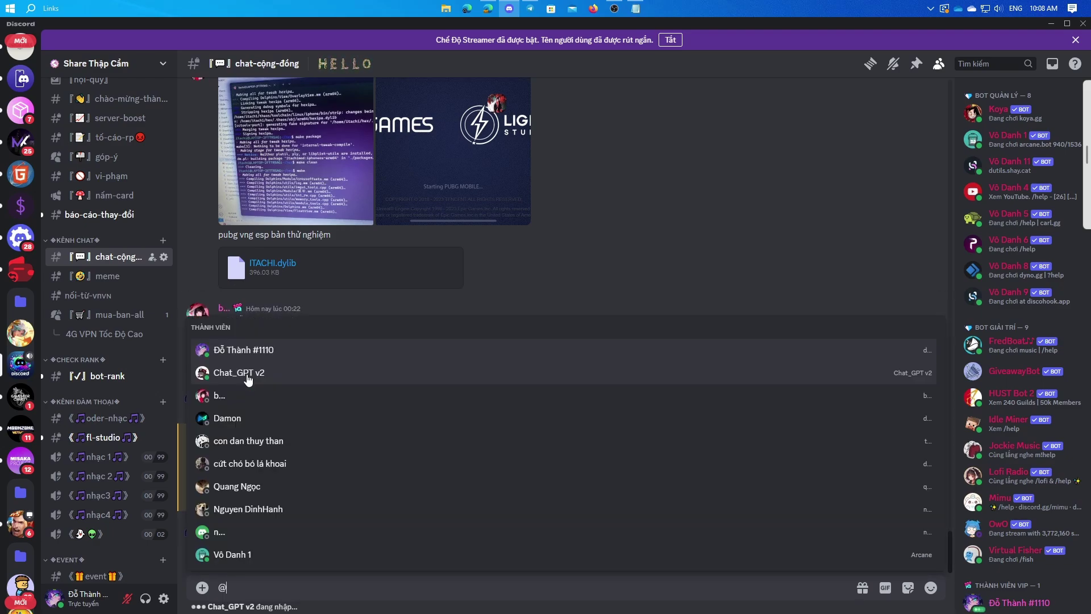
click(243, 381)
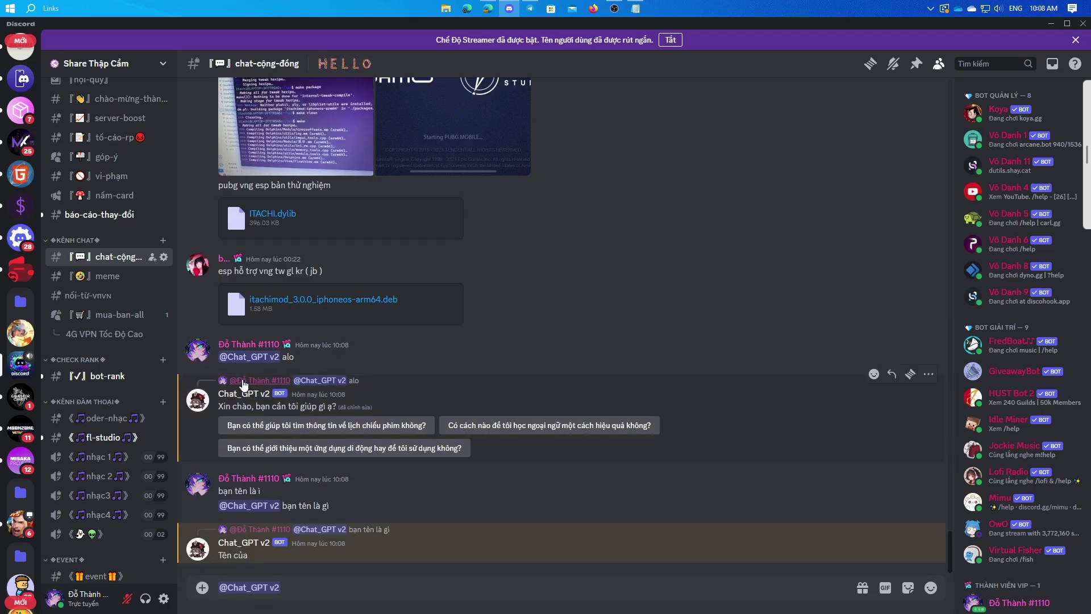
text(bạn tạo tôi 1 hình ảnh về 1 con)
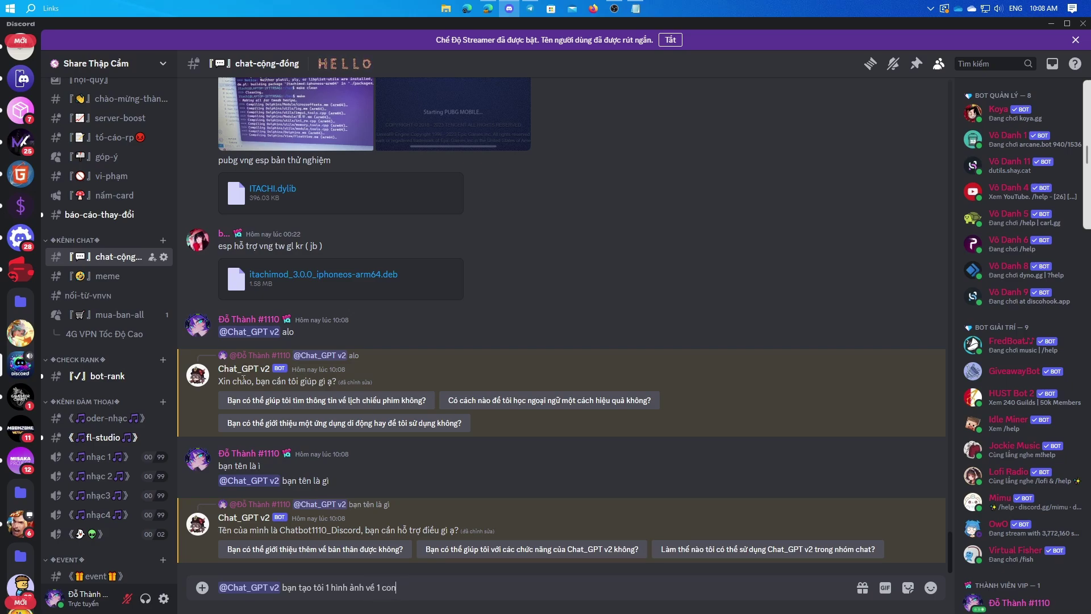
text(meo)
key(Return)
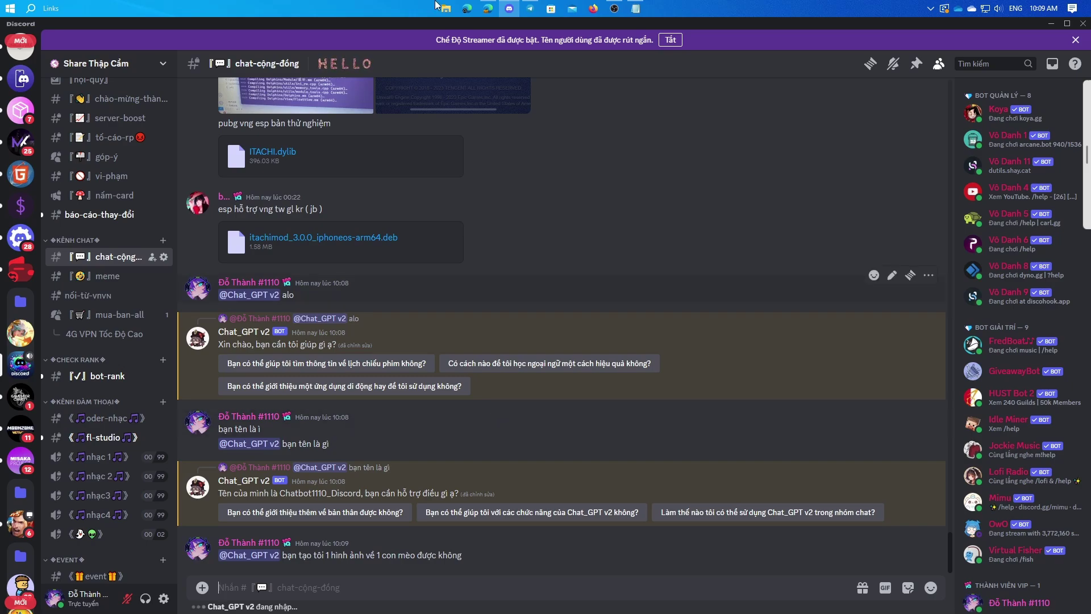
click(530, 8)
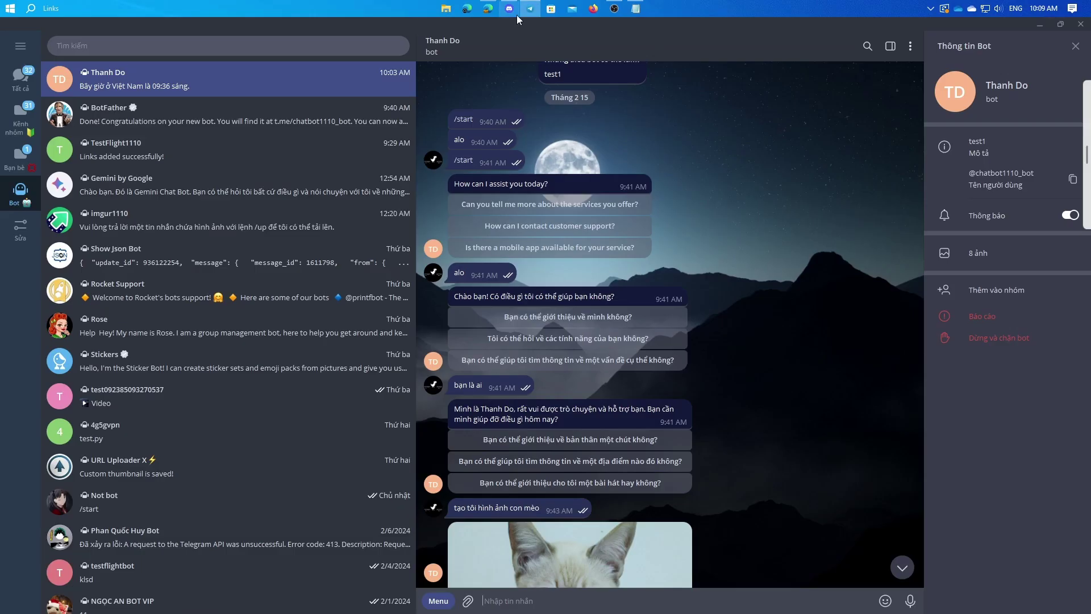
click(19, 116)
click(150, 239)
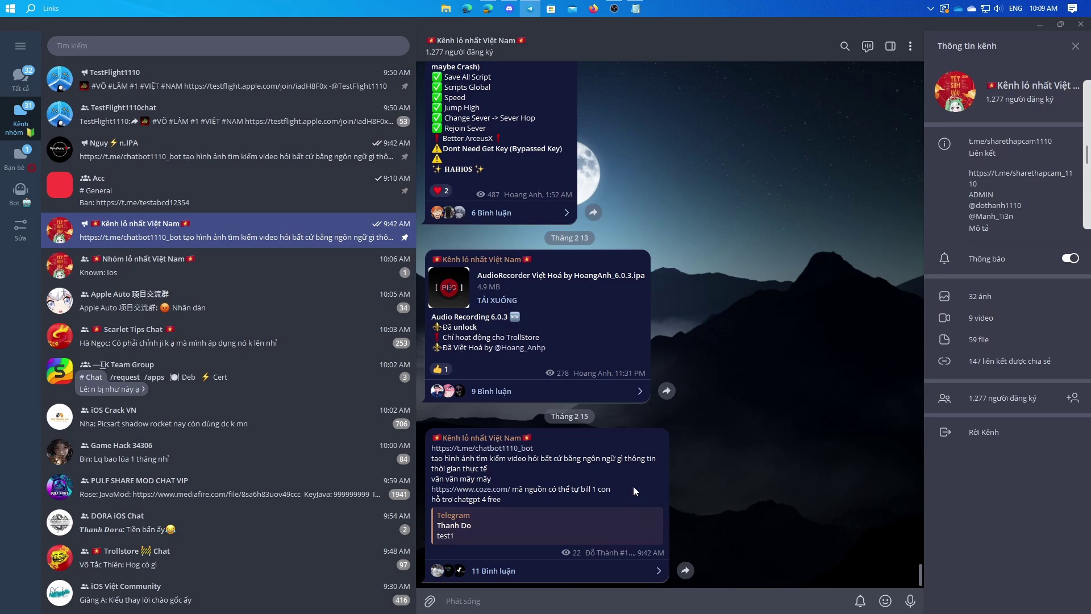
right_click(634, 488)
click(694, 394)
click(509, 9)
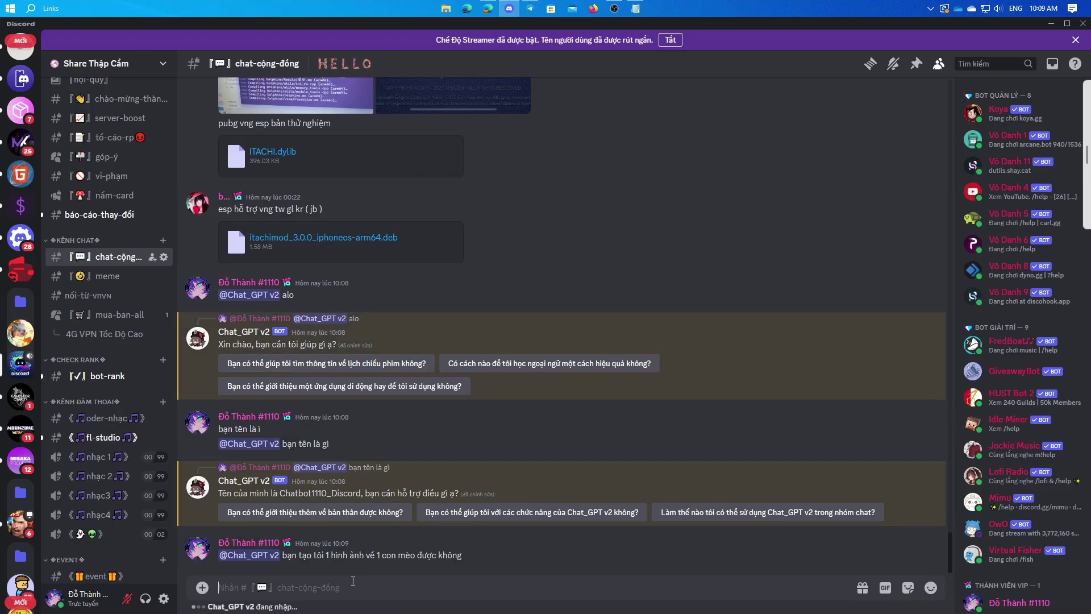